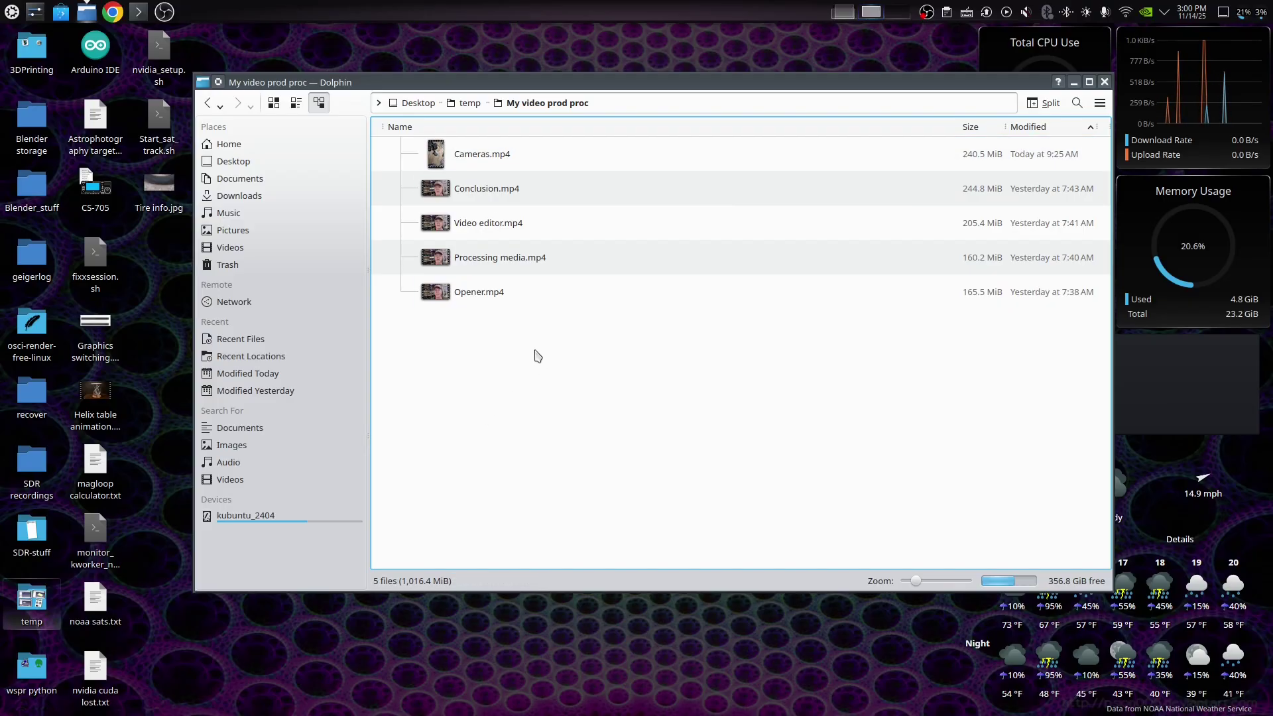
Rubber-band select all five videos in My video prod proc and right-click them.
left_click_drag(543, 352, 401, 148)
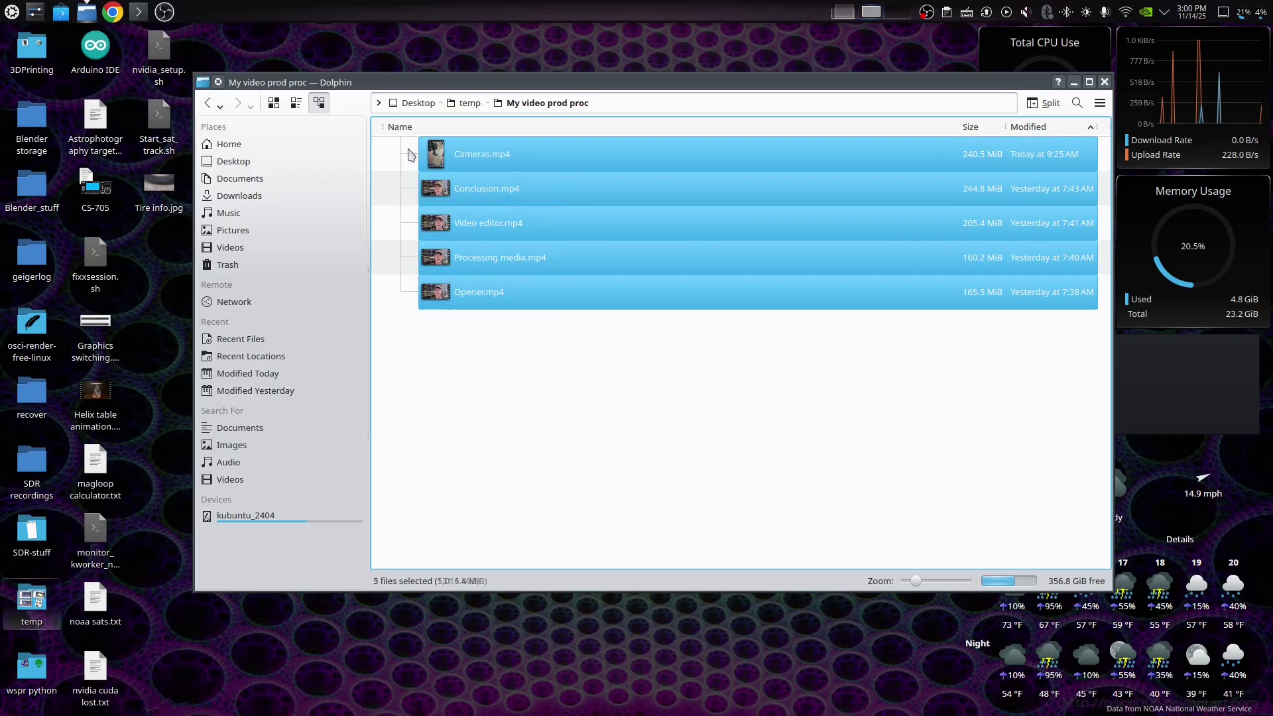
right_click(458, 160)
Open the selected videos in Audacity and place the edit position near 27 seconds.
mouse_move(548, 187)
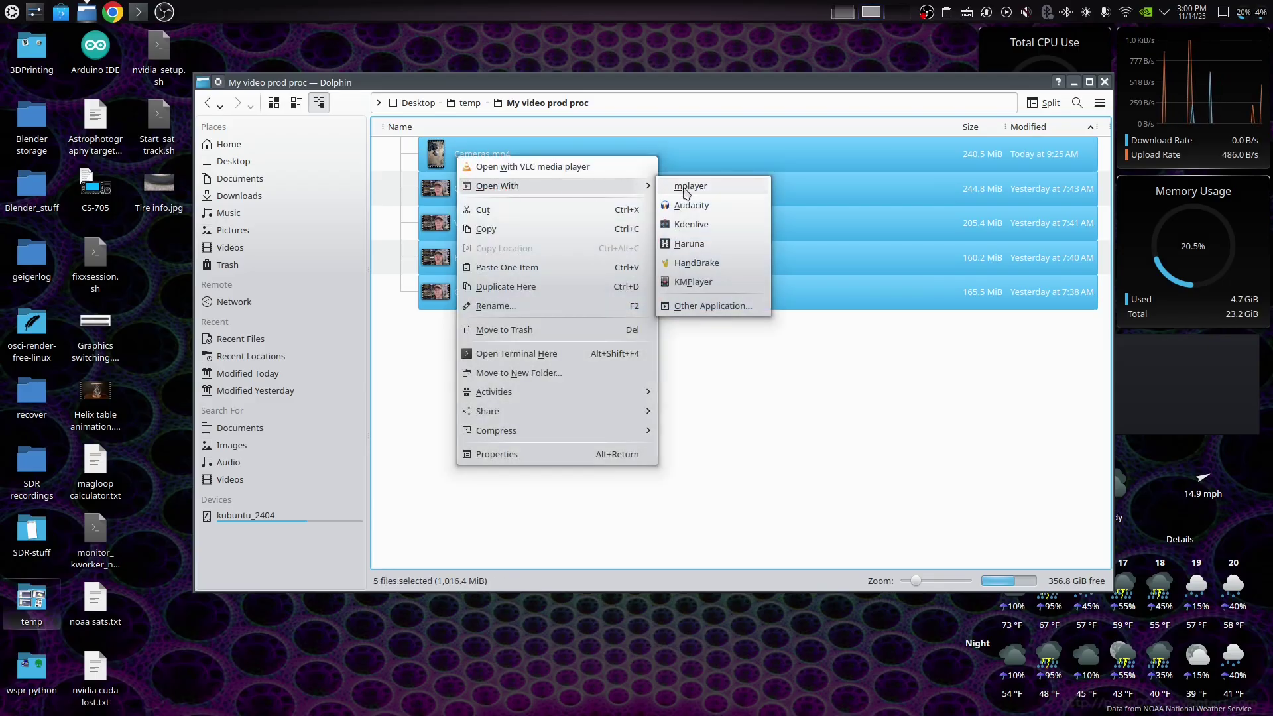
left_click(692, 205)
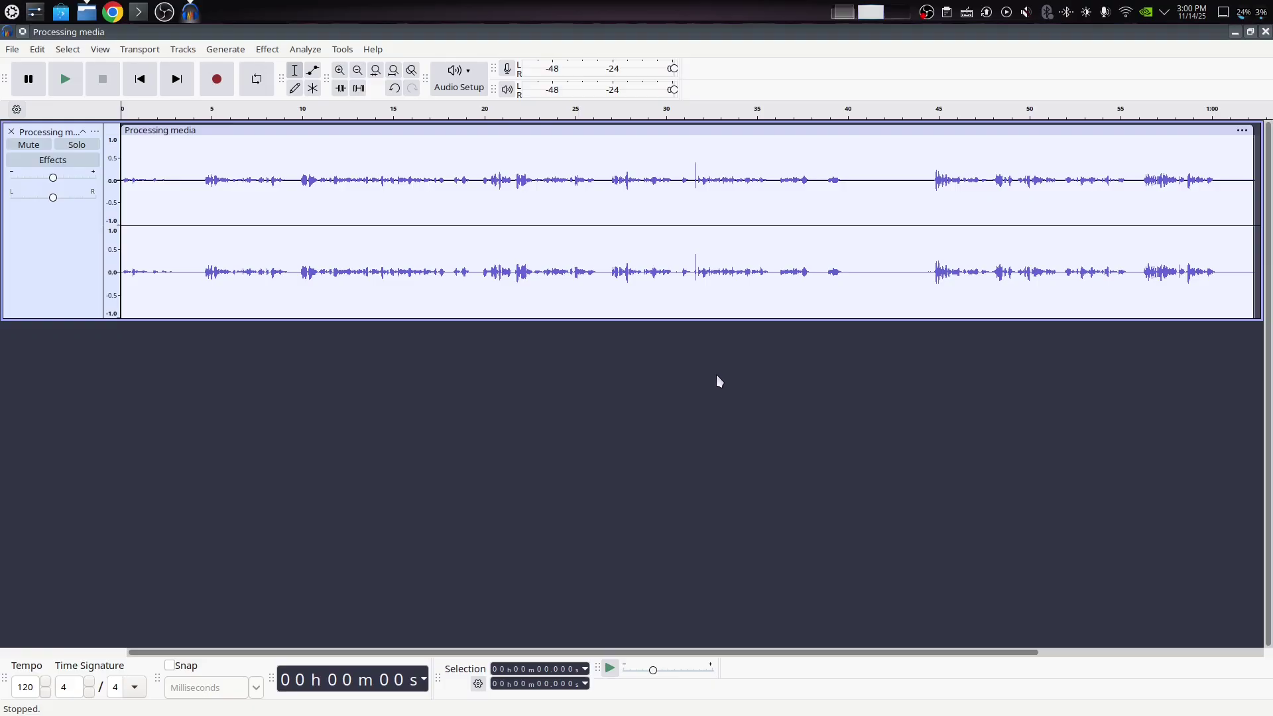
left_click(611, 296)
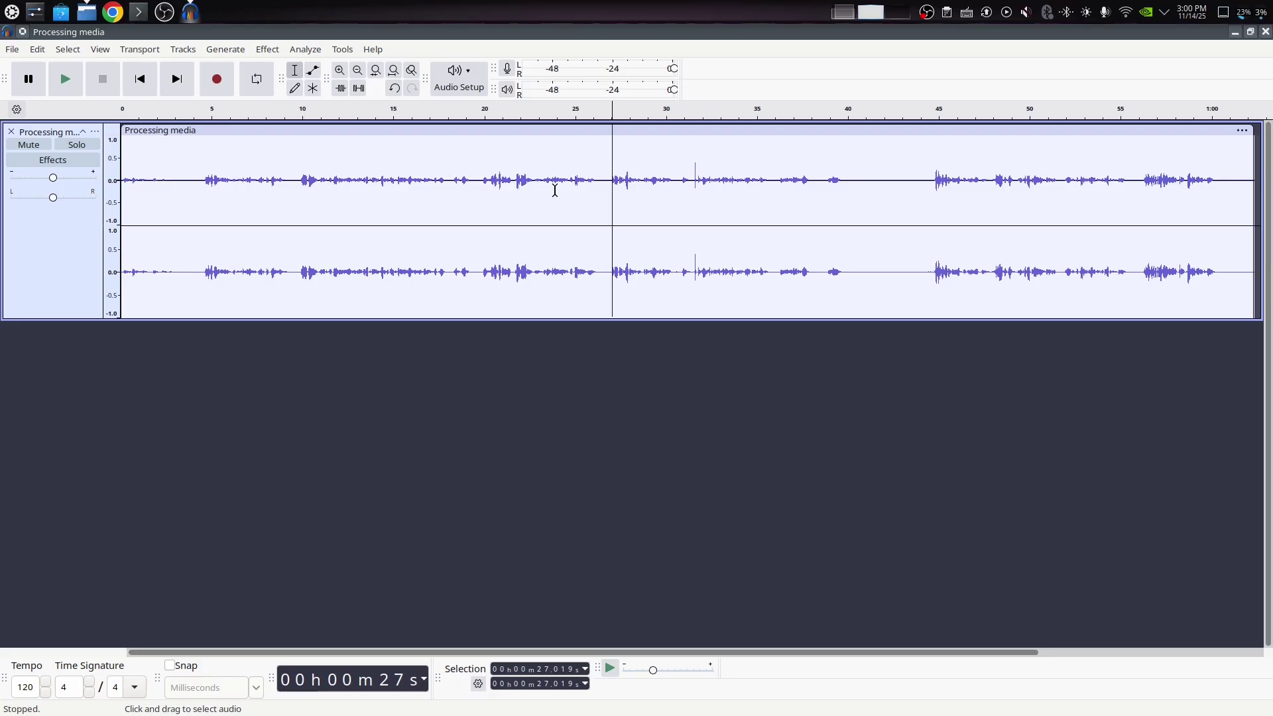
Apply the Compressor (-12.5 dB threshold, 3.0 ratio, 7.1 dB make-up gain) to the whole track.
key("ctrl+a")
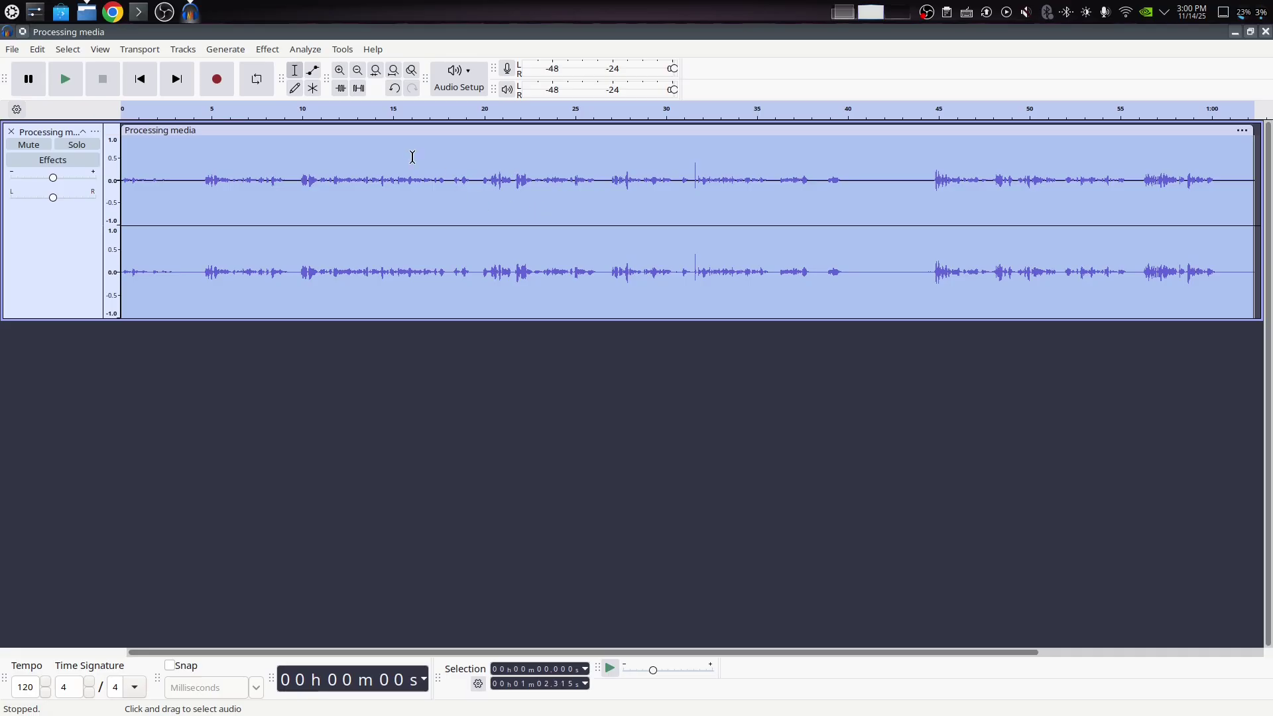
left_click(270, 50)
mouse_move(307, 121)
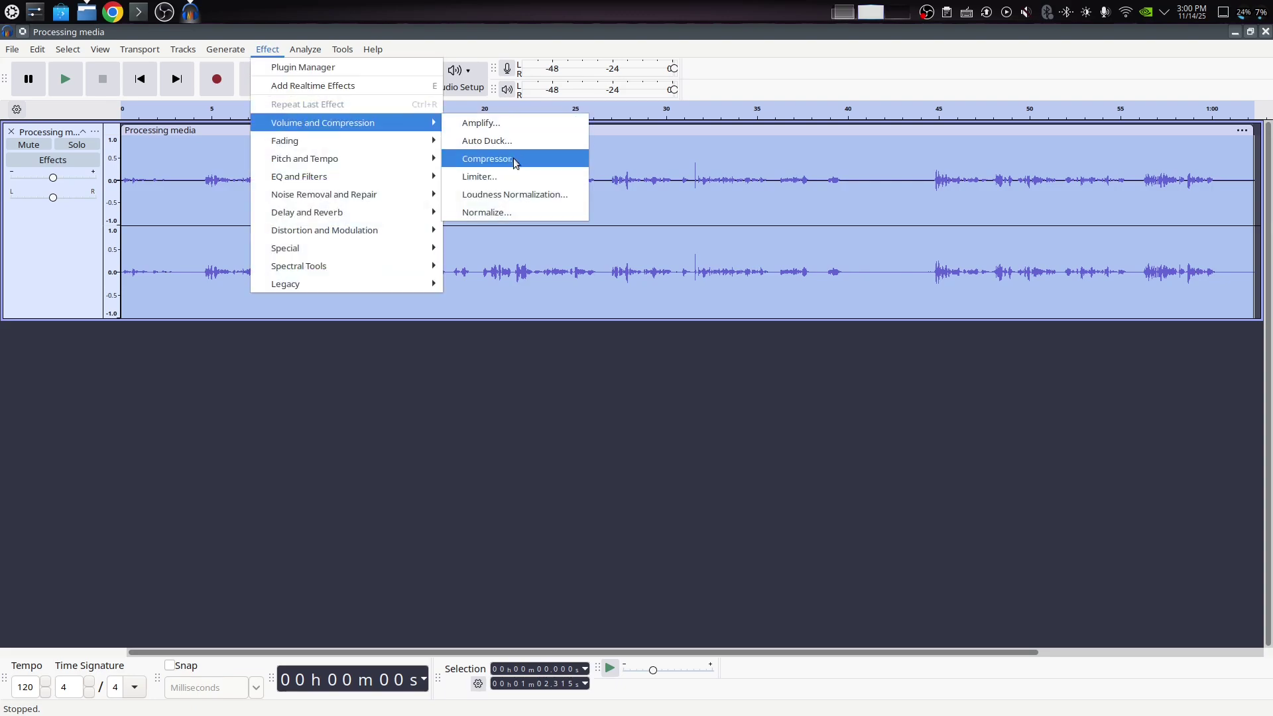
left_click(490, 158)
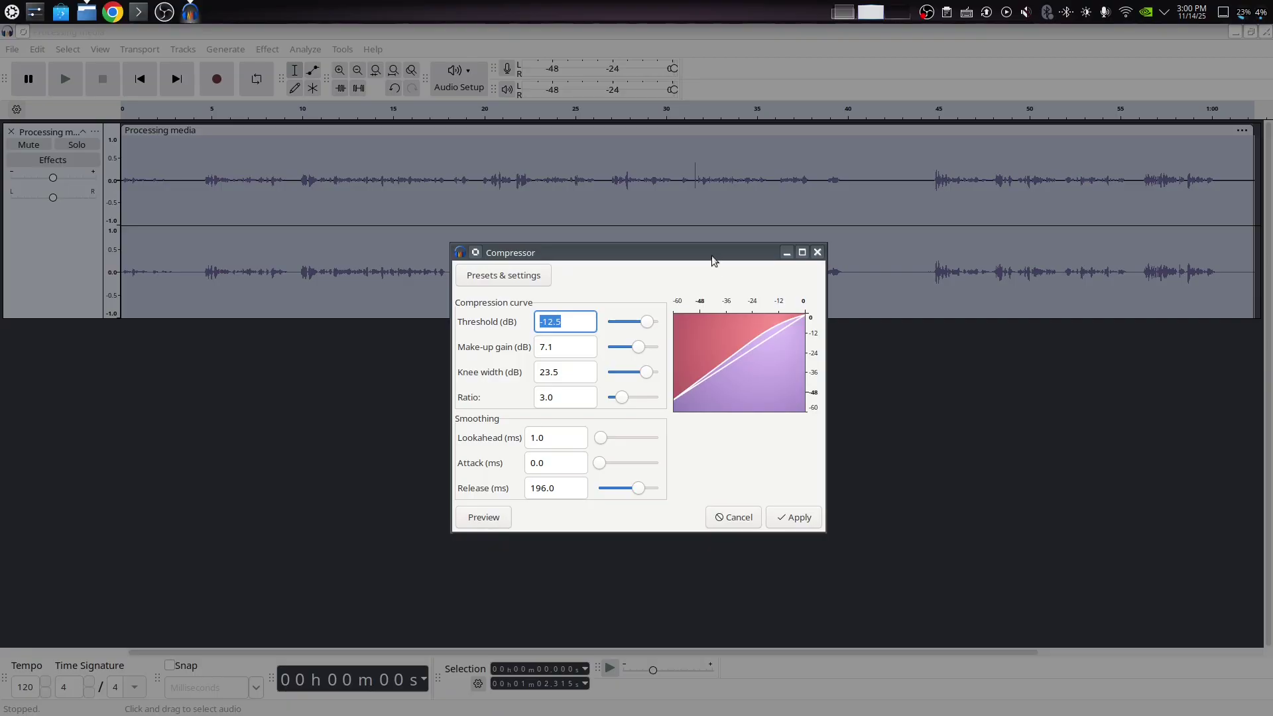
left_click_drag(714, 253, 742, 266)
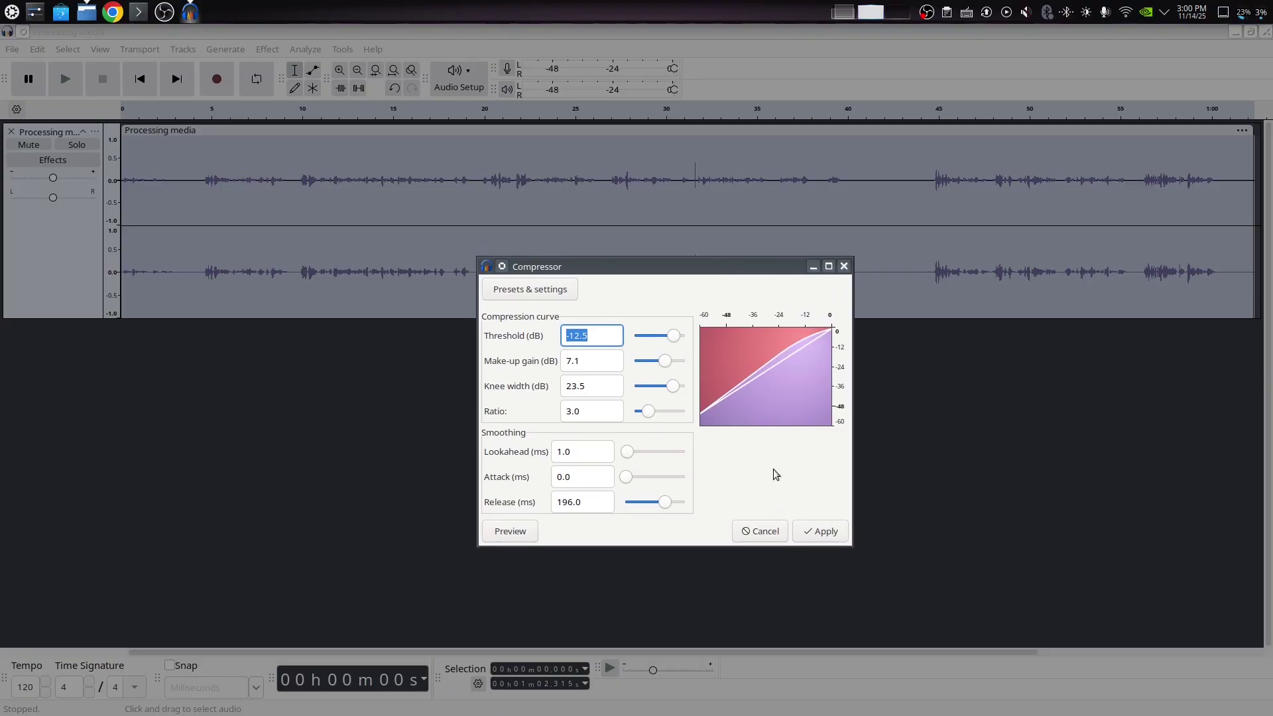
left_click(822, 531)
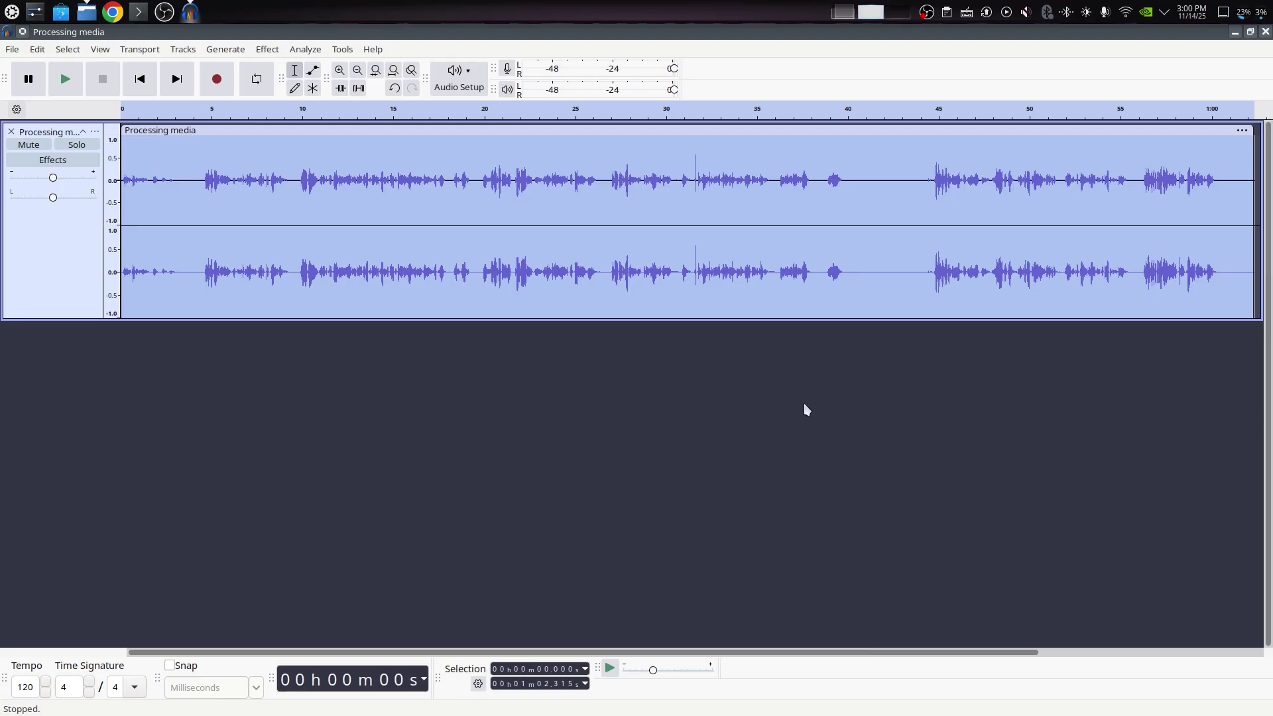
Zoom in, select the click at 31.597–31.630 s and amplify it by -5.4 dB, then reselect all.
left_click(695, 260)
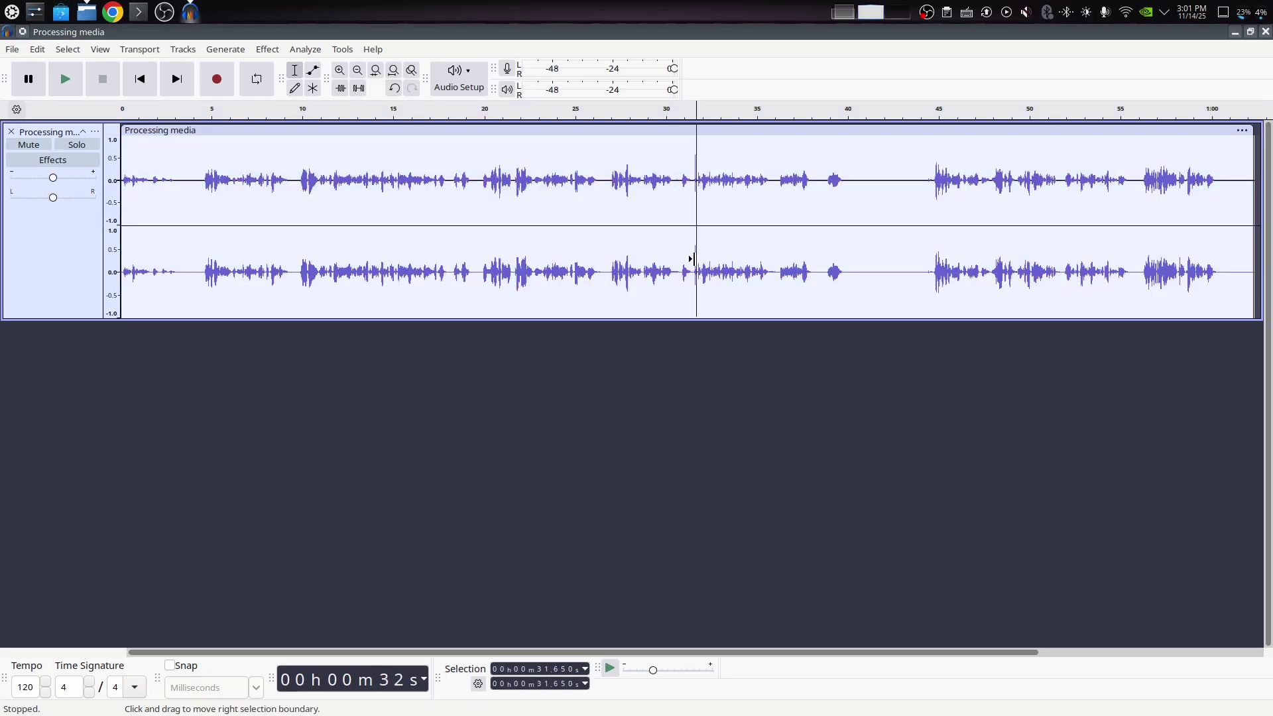
scroll(694, 259, "up", 4, "ctrl")
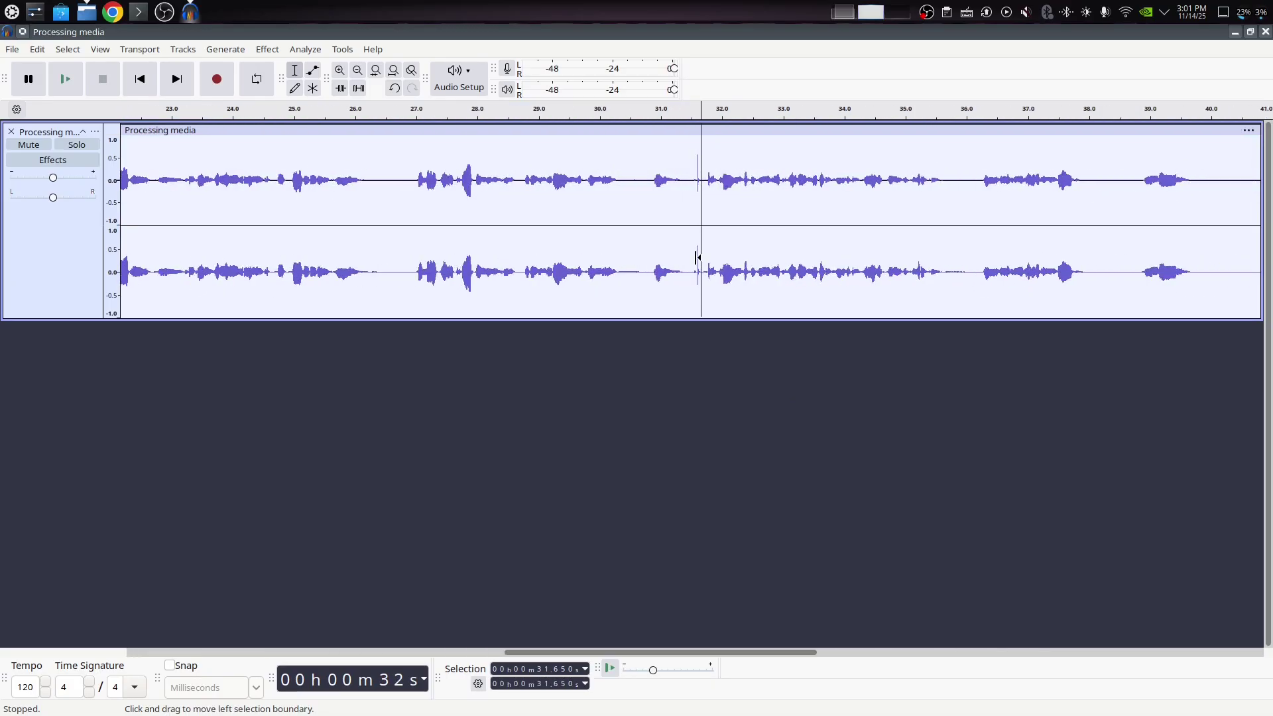
scroll(695, 258, "up", 1, "ctrl")
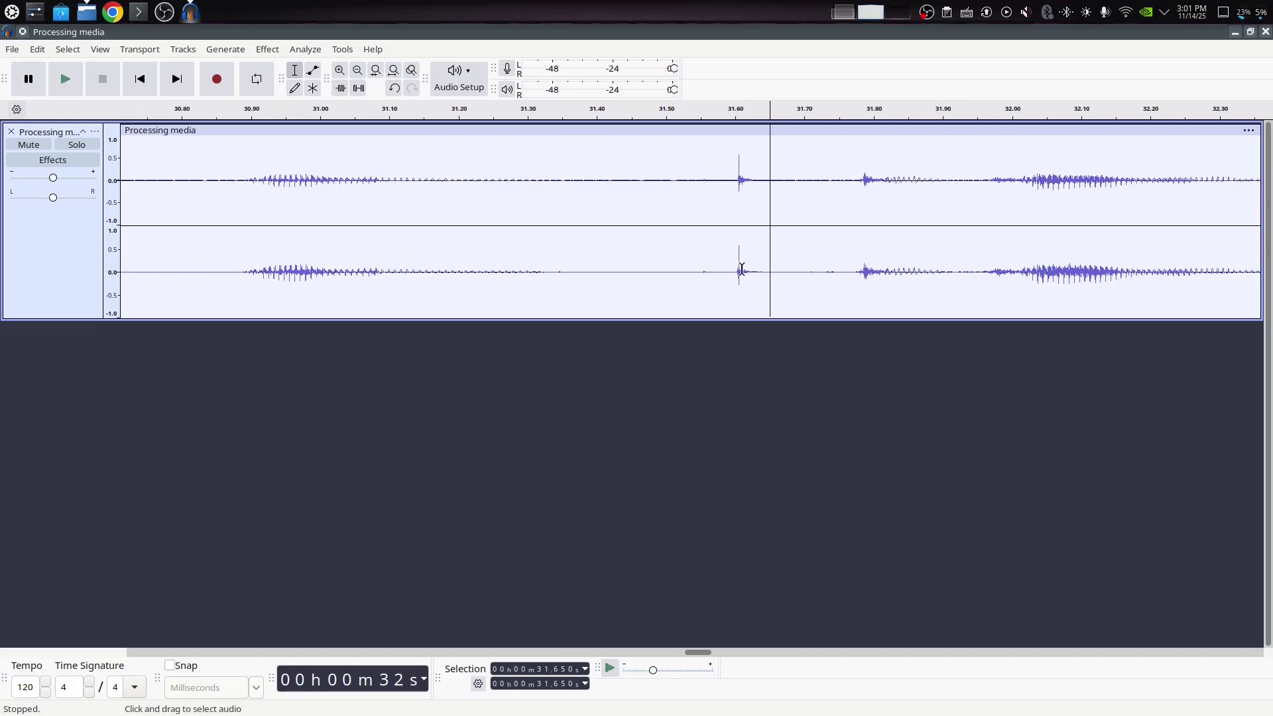
left_click_drag(734, 276, 754, 277)
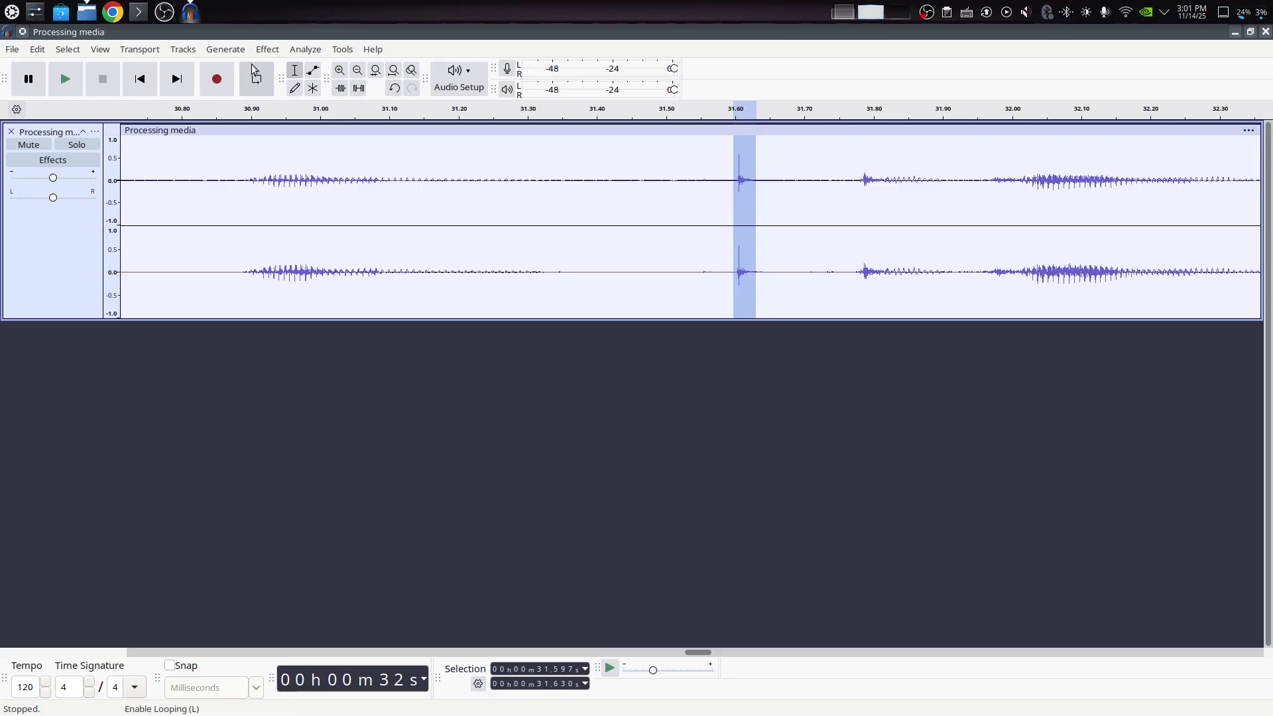
left_click(268, 49)
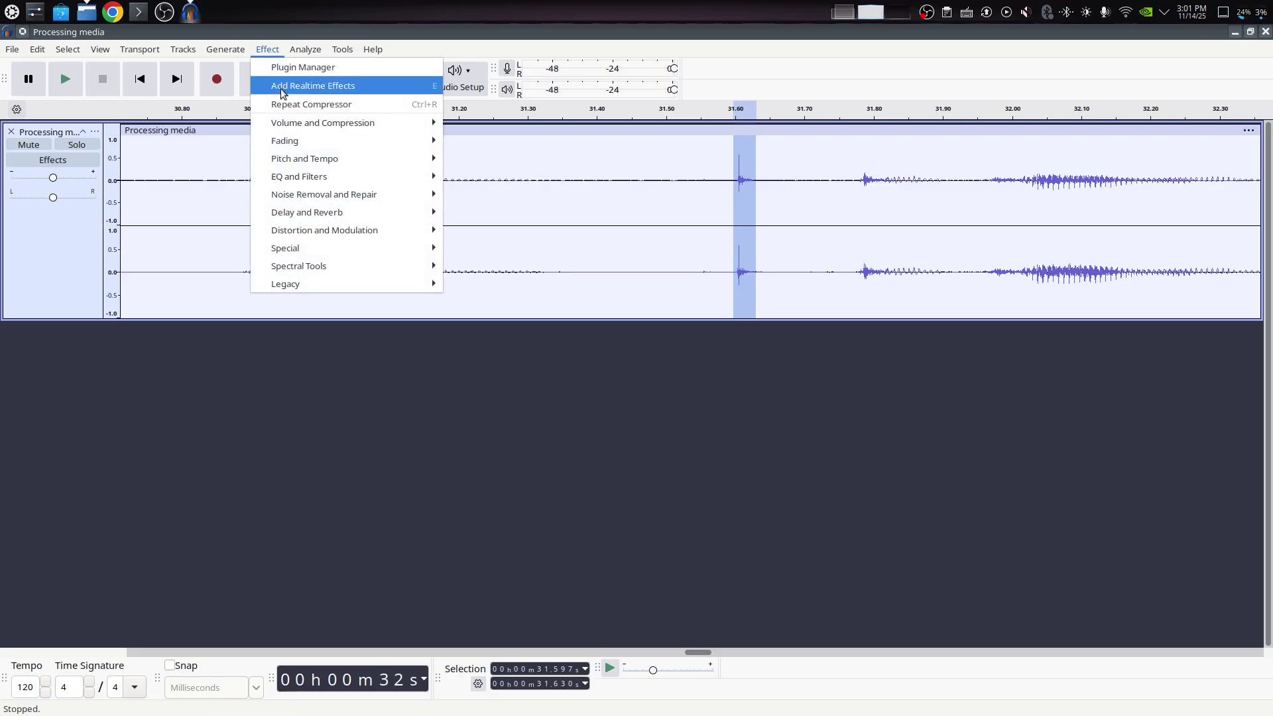
mouse_move(306, 124)
left_click(476, 124)
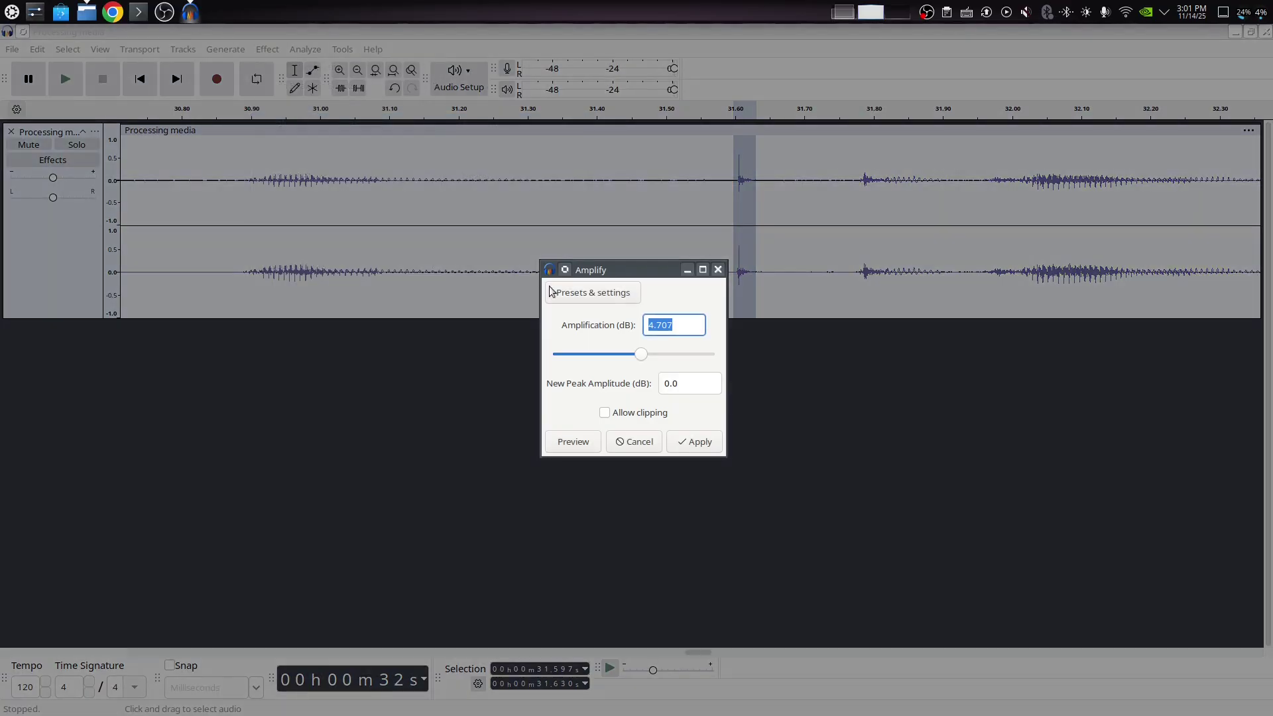
left_click_drag(642, 357, 624, 359)
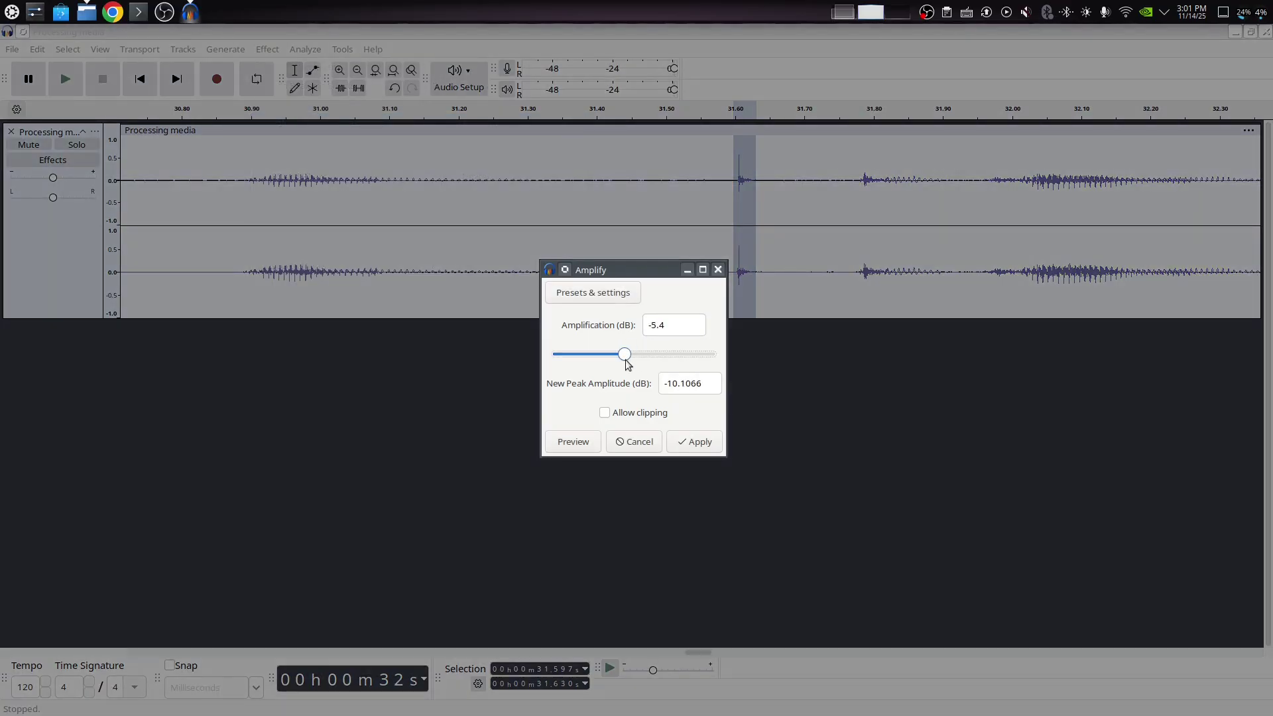
left_click(682, 442)
key("ctrl+a")
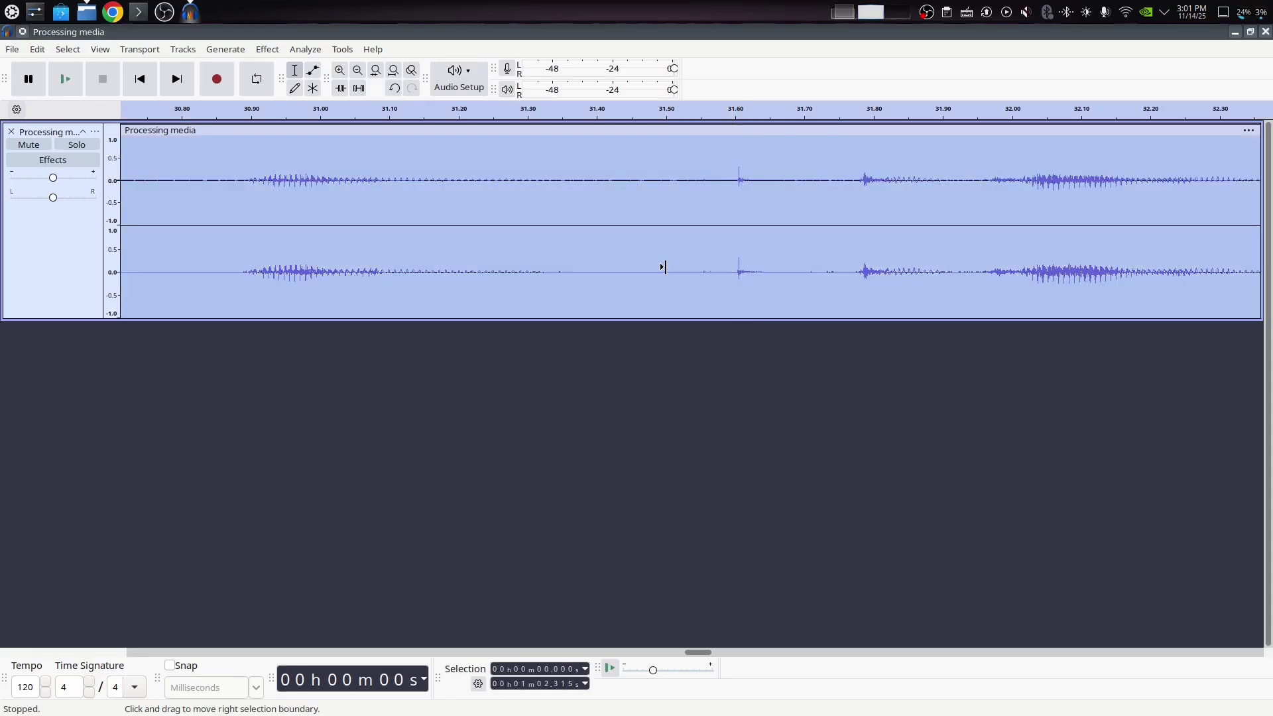
scroll(665, 267, "down", 5)
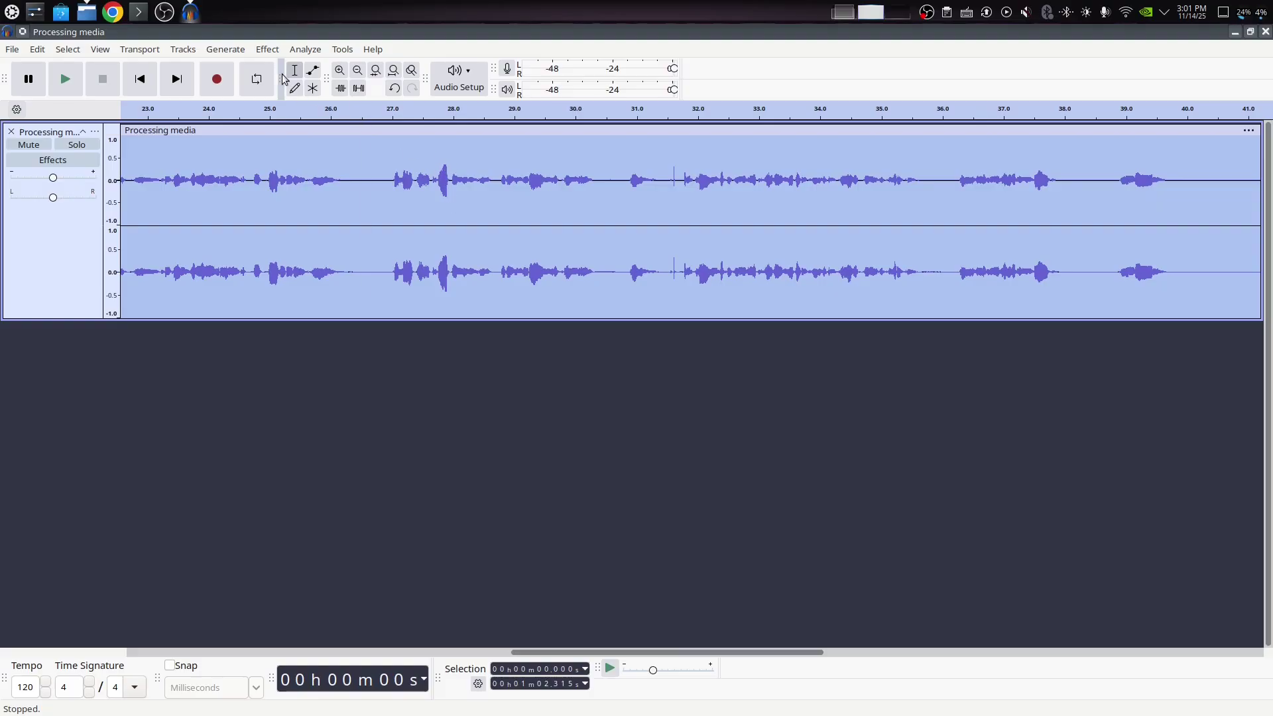
Normalize the whole track to a -0.1 dB peak with DC offset removal enabled.
left_click(267, 49)
mouse_move(375, 122)
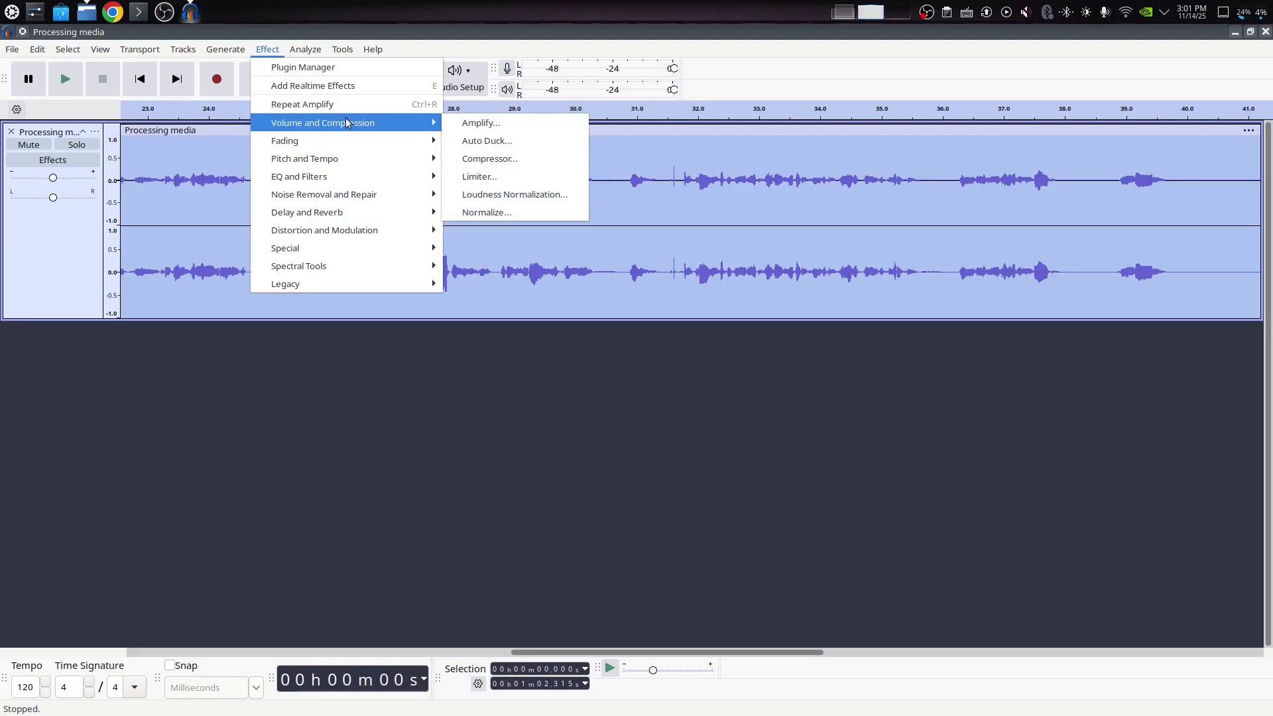
left_click(522, 218)
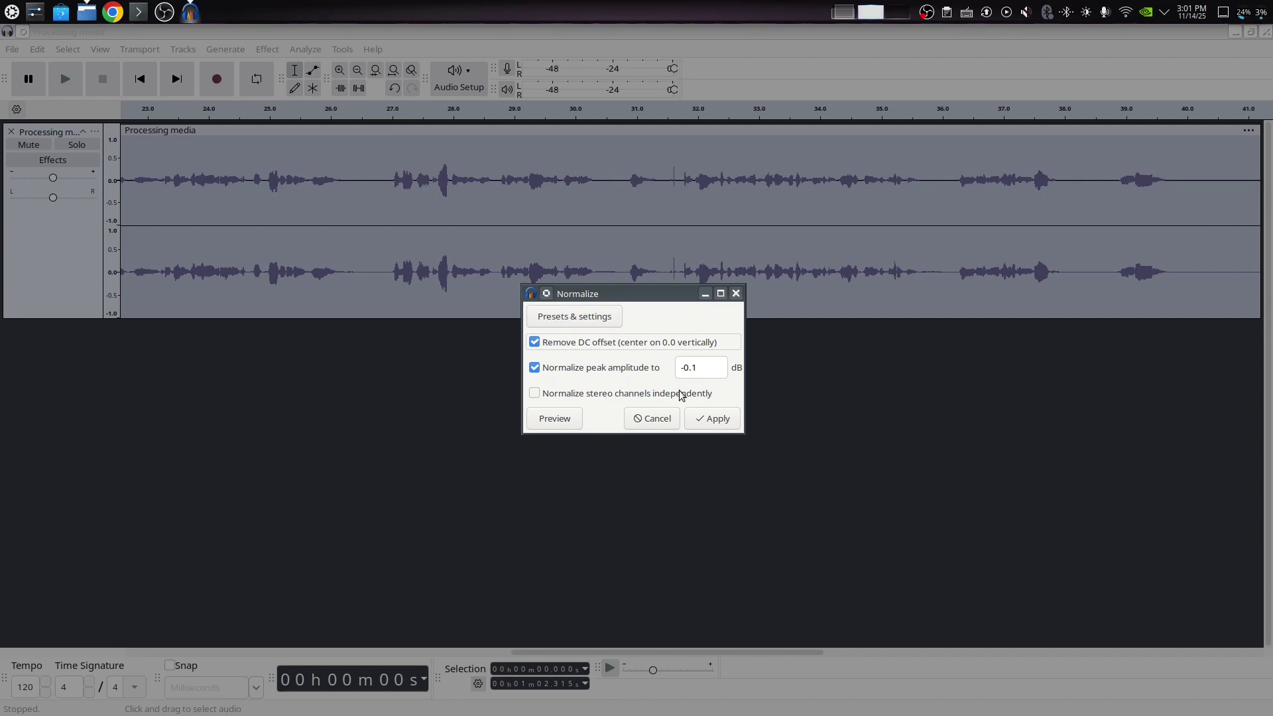
left_click(600, 372)
left_click(567, 369)
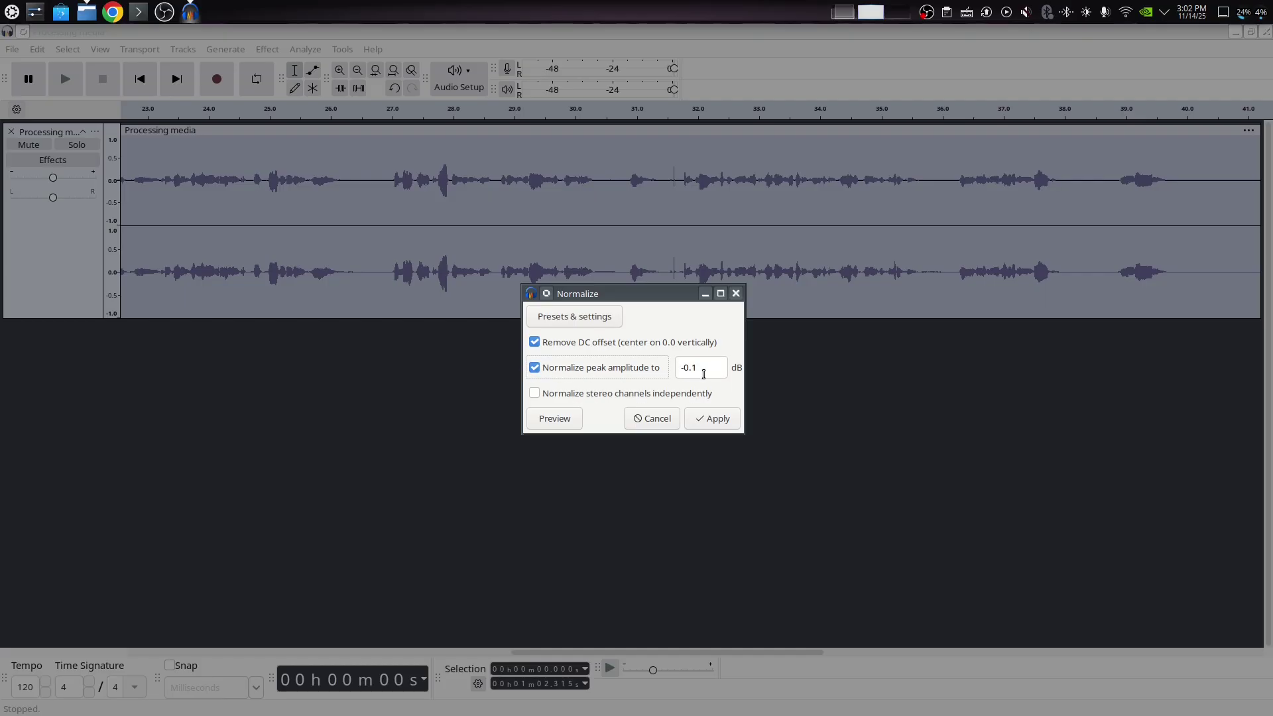
left_click(713, 418)
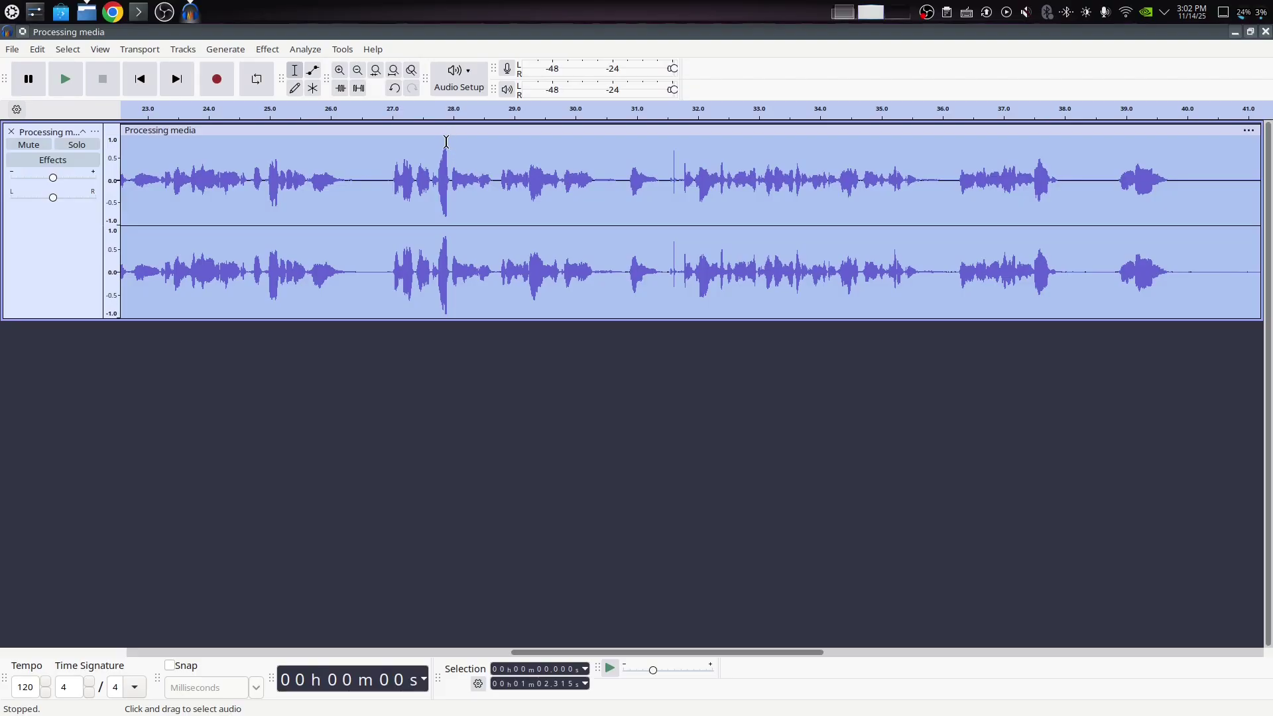
Export the audio as Processing media.wav into the My video prod proc folder.
left_click(585, 265)
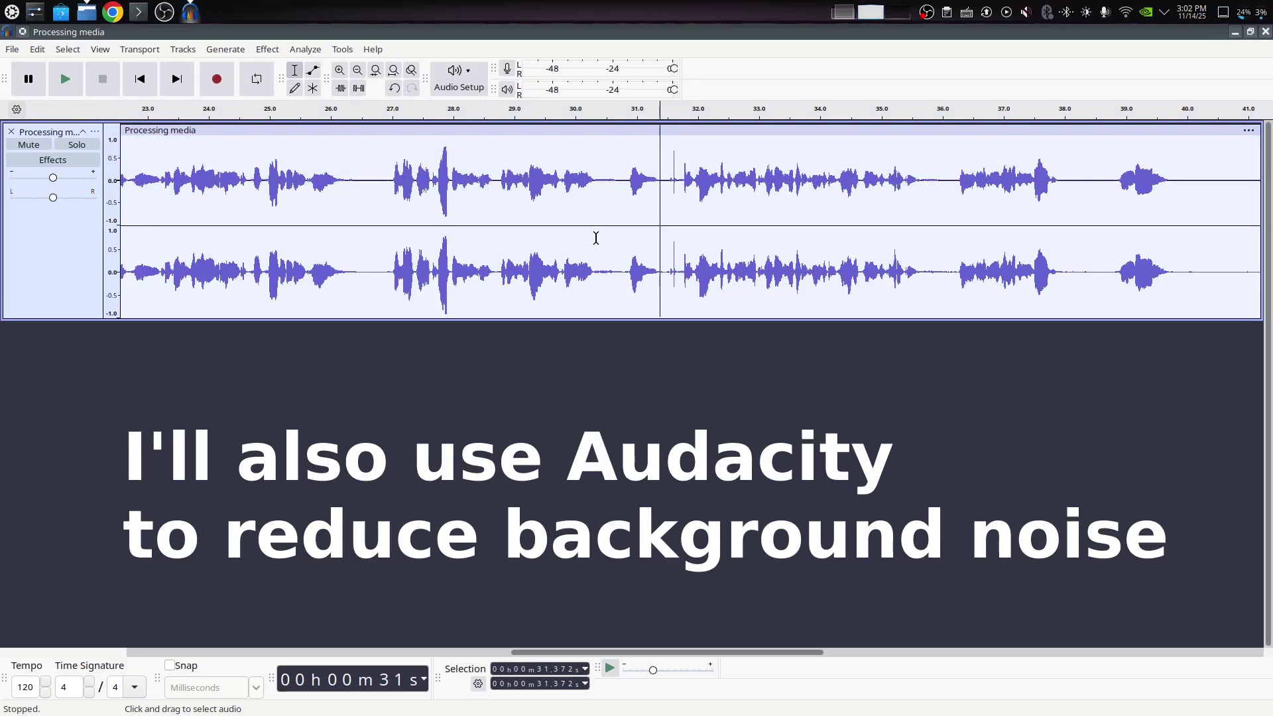
left_click(16, 51)
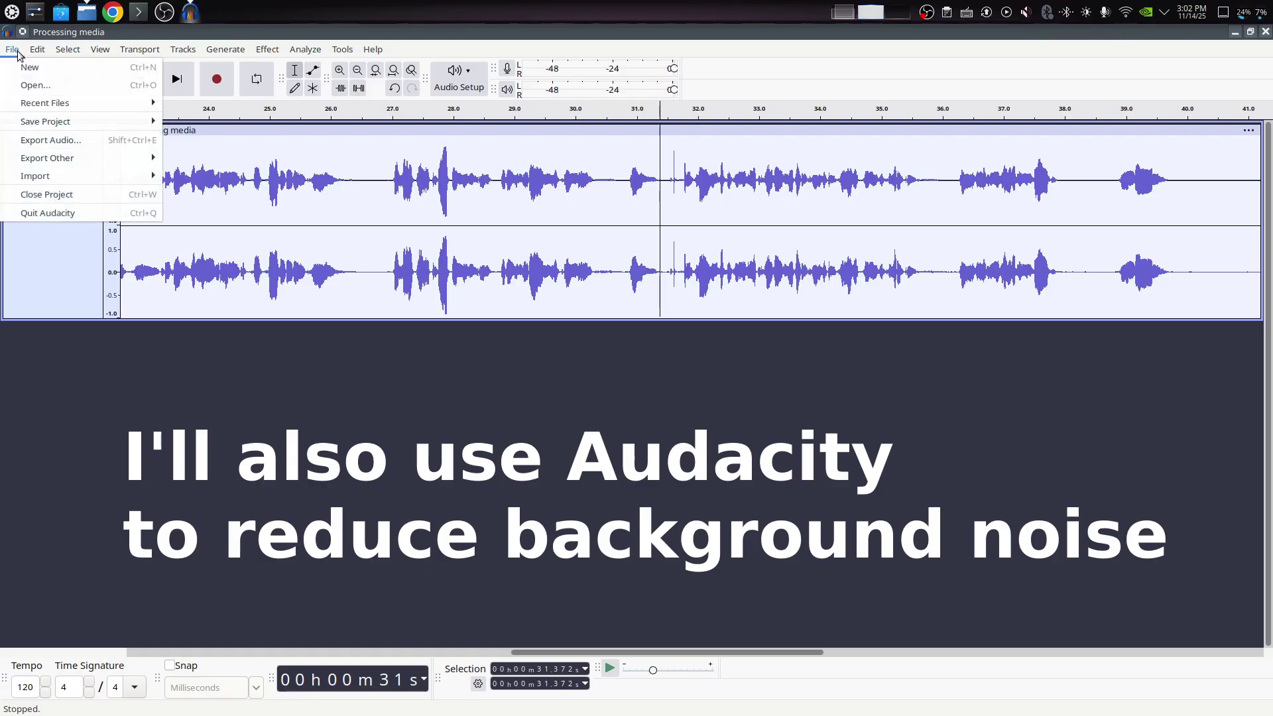
mouse_move(47, 156)
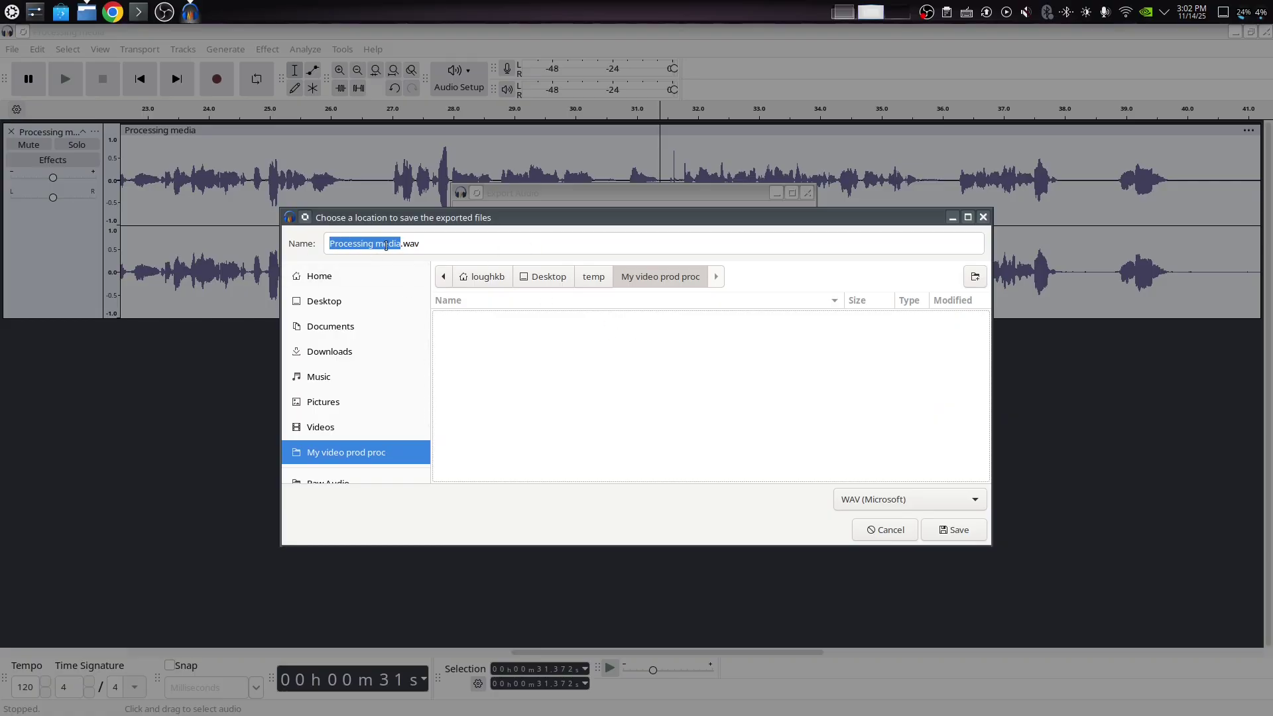
left_click(942, 529)
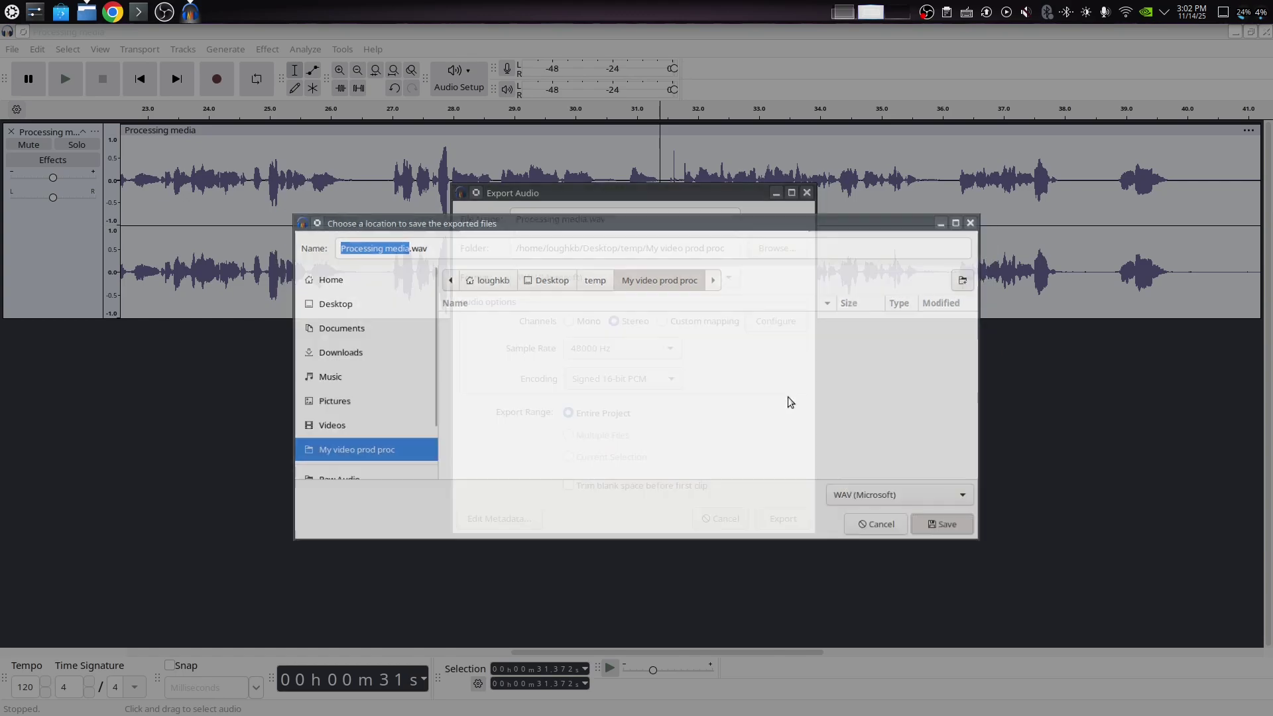
left_click(775, 521)
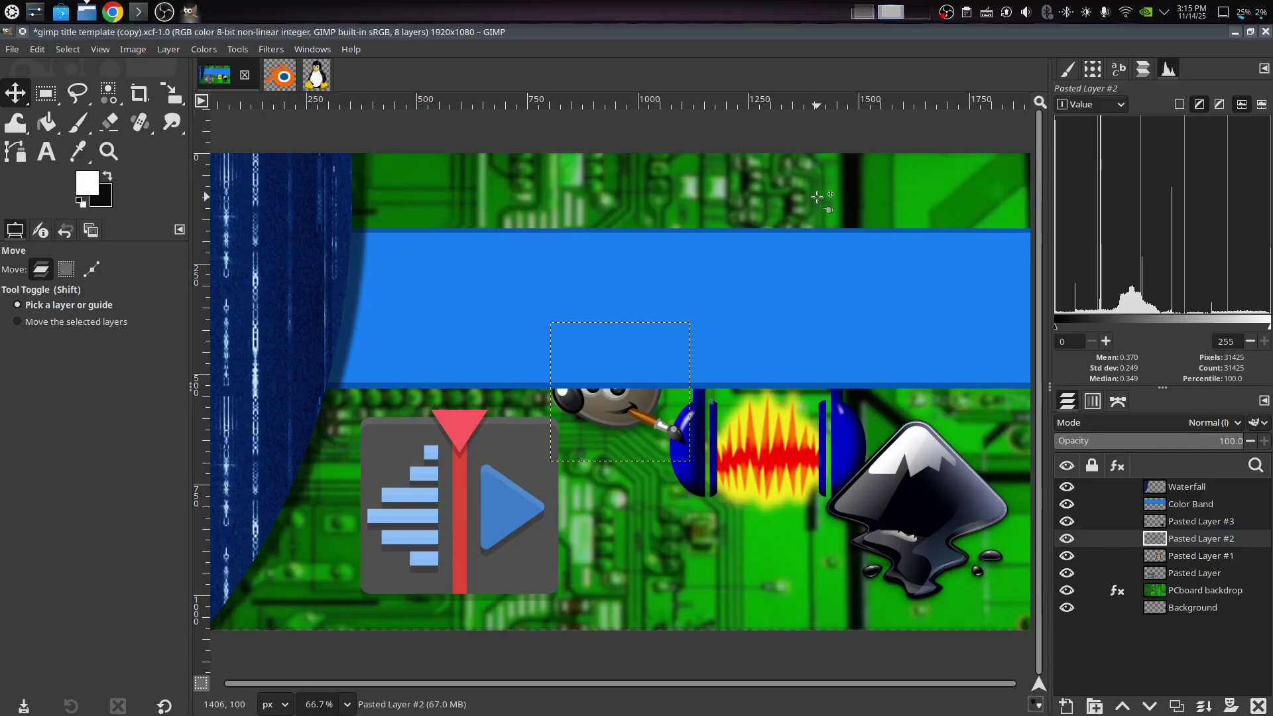
Raise the Color Band, then nudge Kdenlive down-left, Inkscape right-down and headphones up-right.
left_click_drag(749, 260, 750, 190)
key("Page_Down")
key("Page_Down")
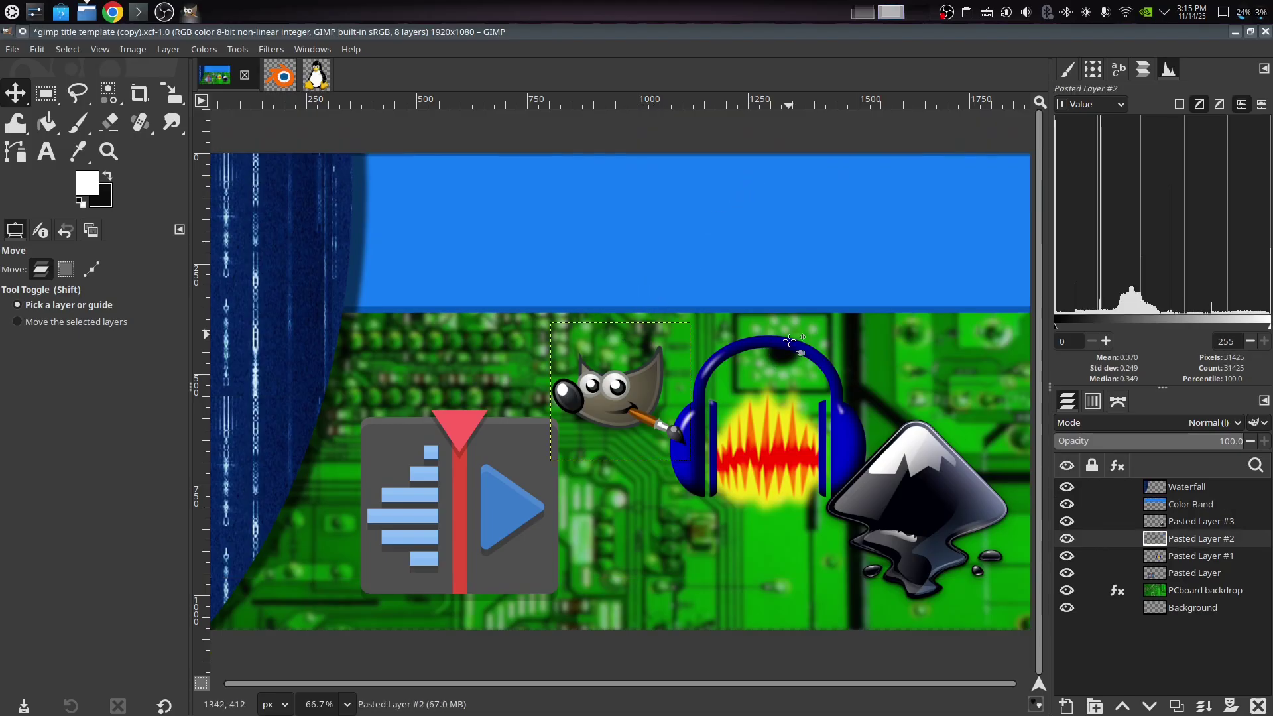
left_click_drag(488, 490, 478, 504)
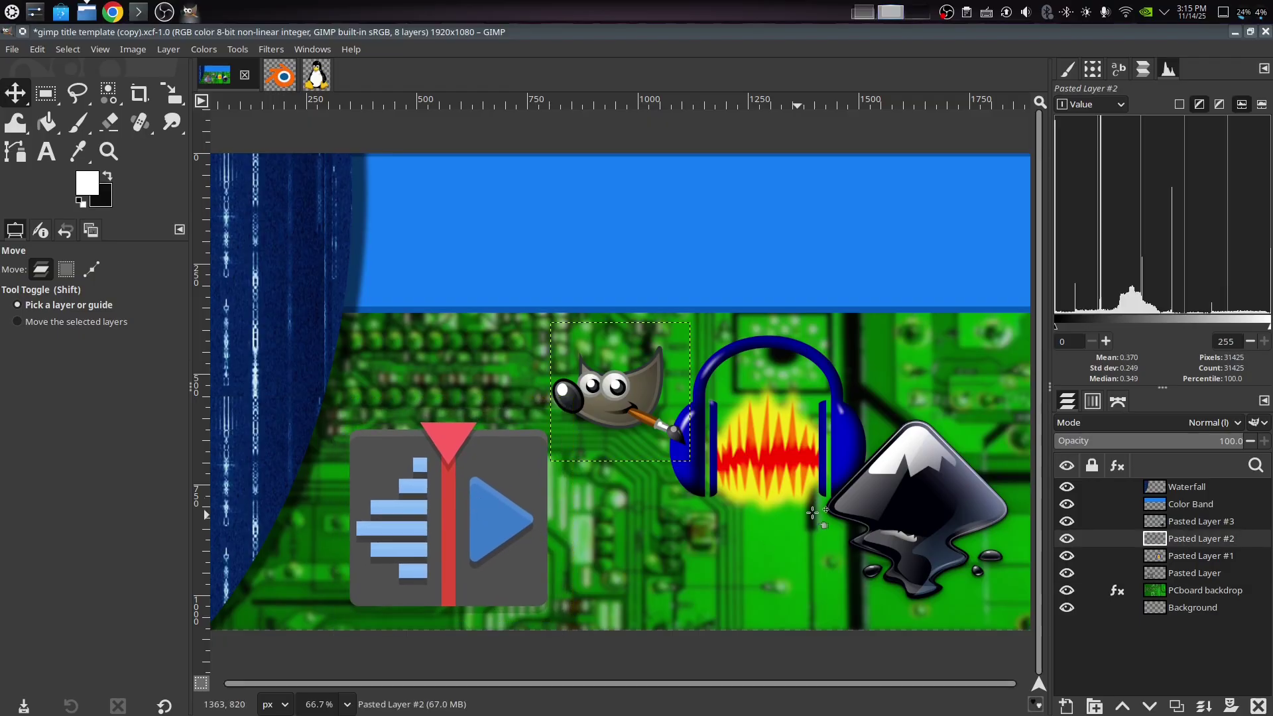
left_click_drag(926, 511, 935, 537)
key("Page_Down")
left_click_drag(817, 459, 839, 445)
key("Page_Up")
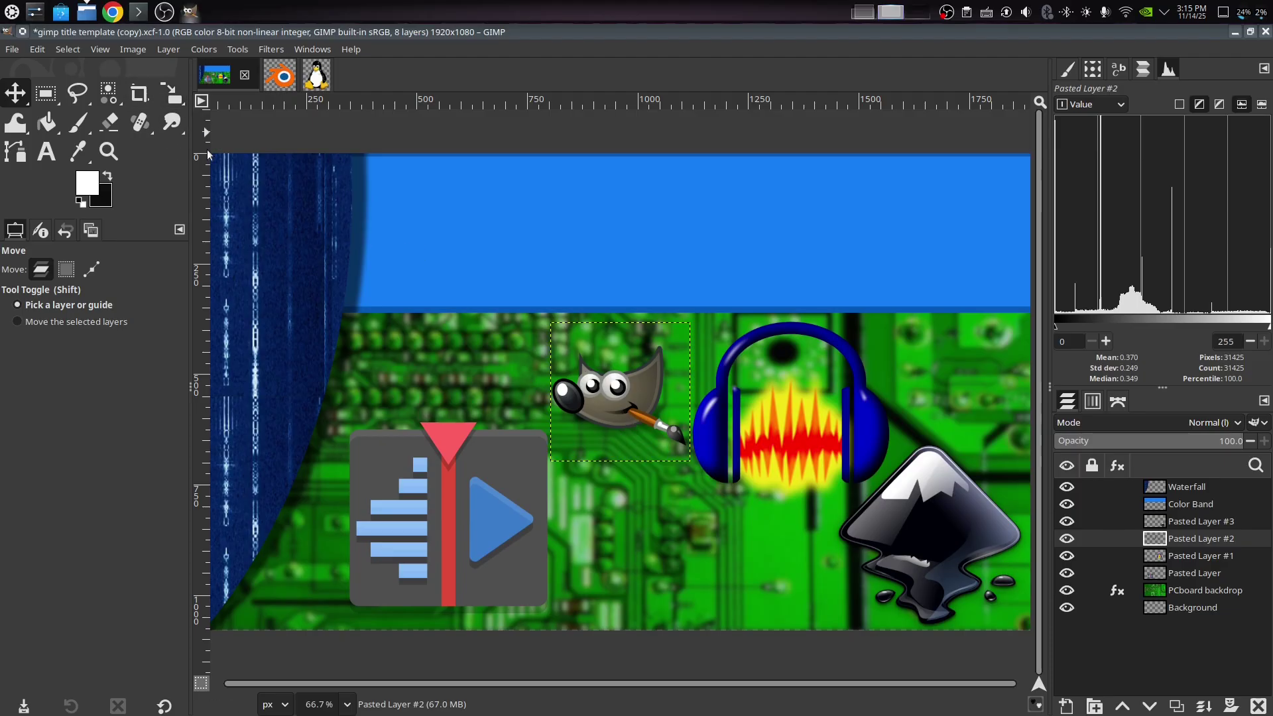
Scale the Wilber layer up to about 482 px.
left_click(171, 93)
left_click(374, 326)
left_click_drag(691, 468, 772, 525)
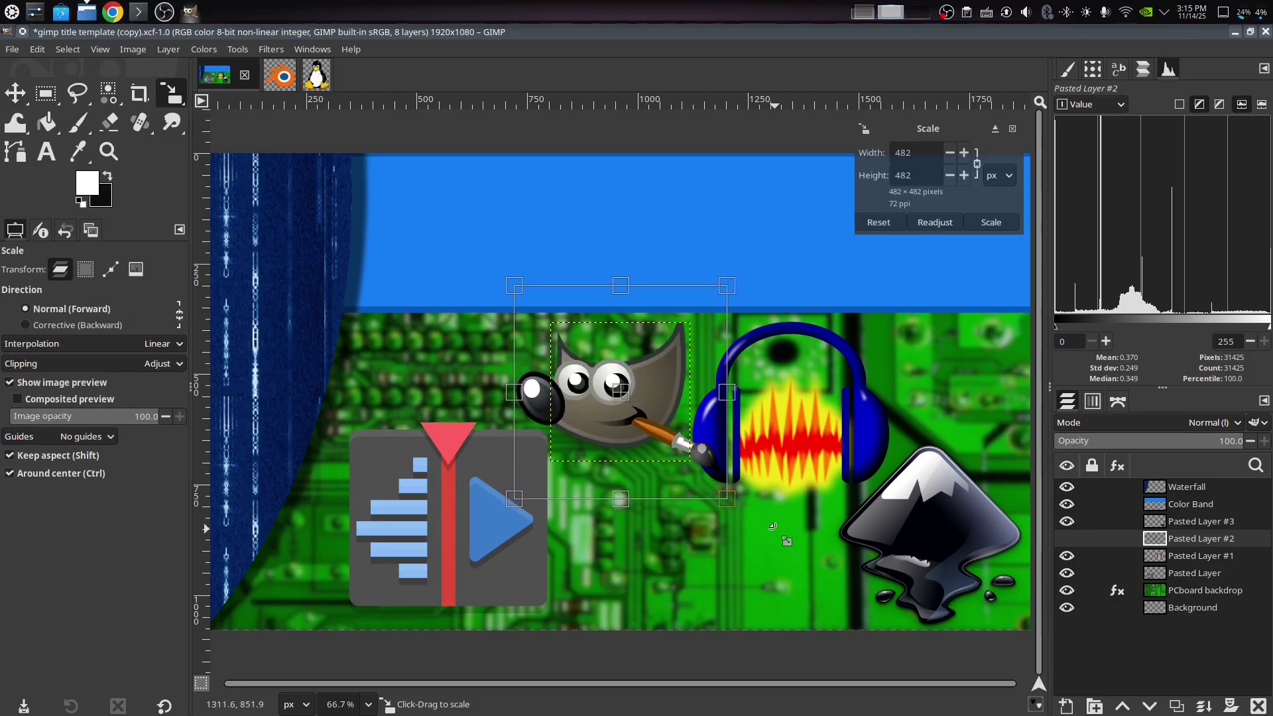
left_click(993, 222)
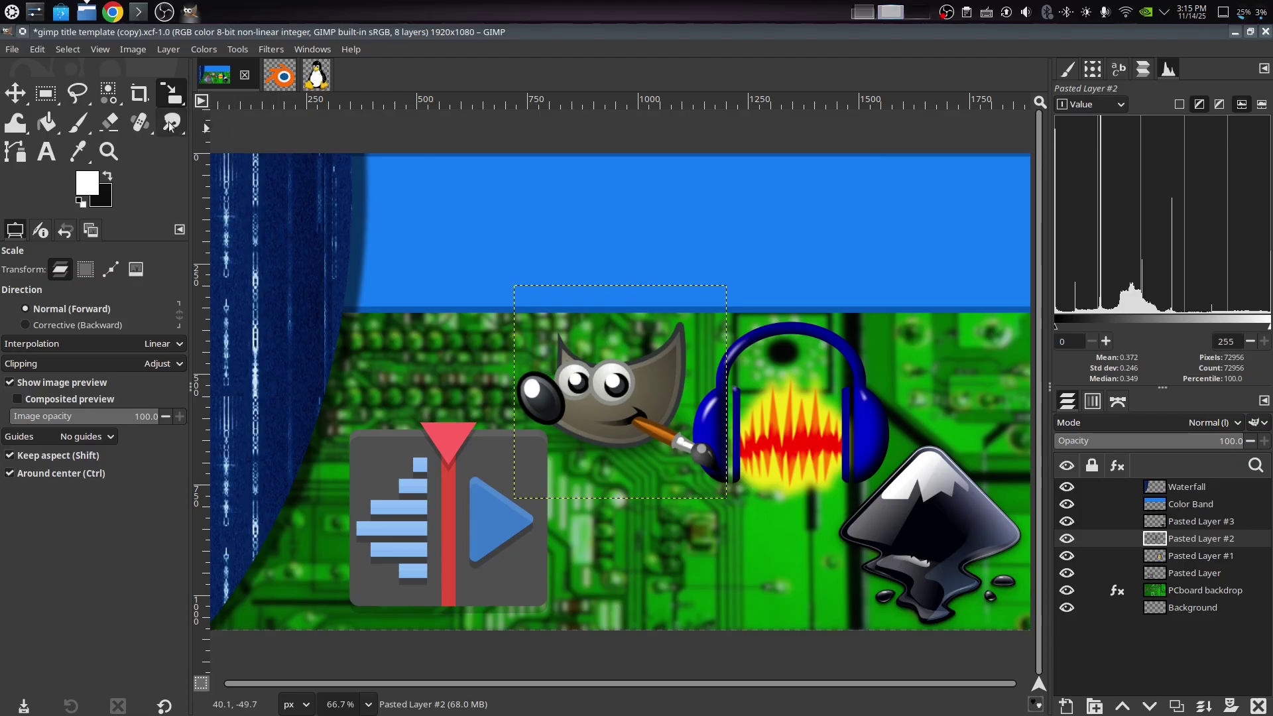
Move the GIMP mascot down and right, and the Kdenlive logo up above it.
left_click(15, 93)
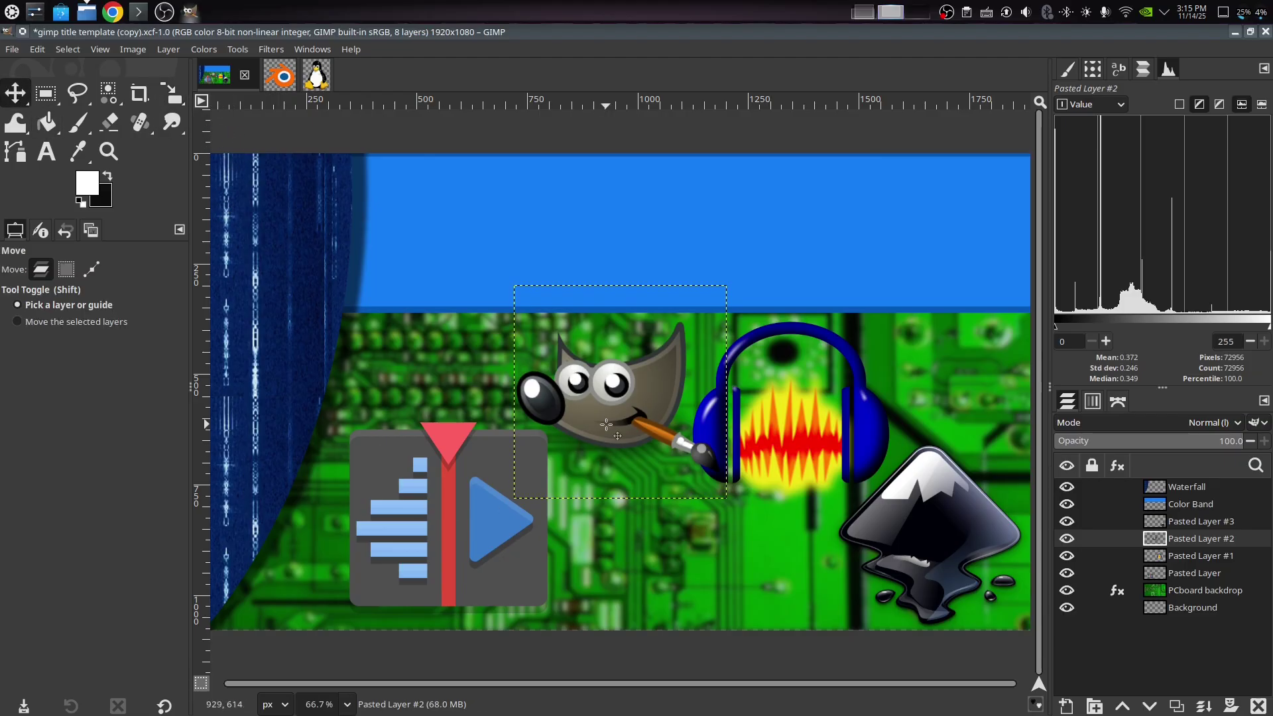
left_click_drag(608, 420, 638, 561)
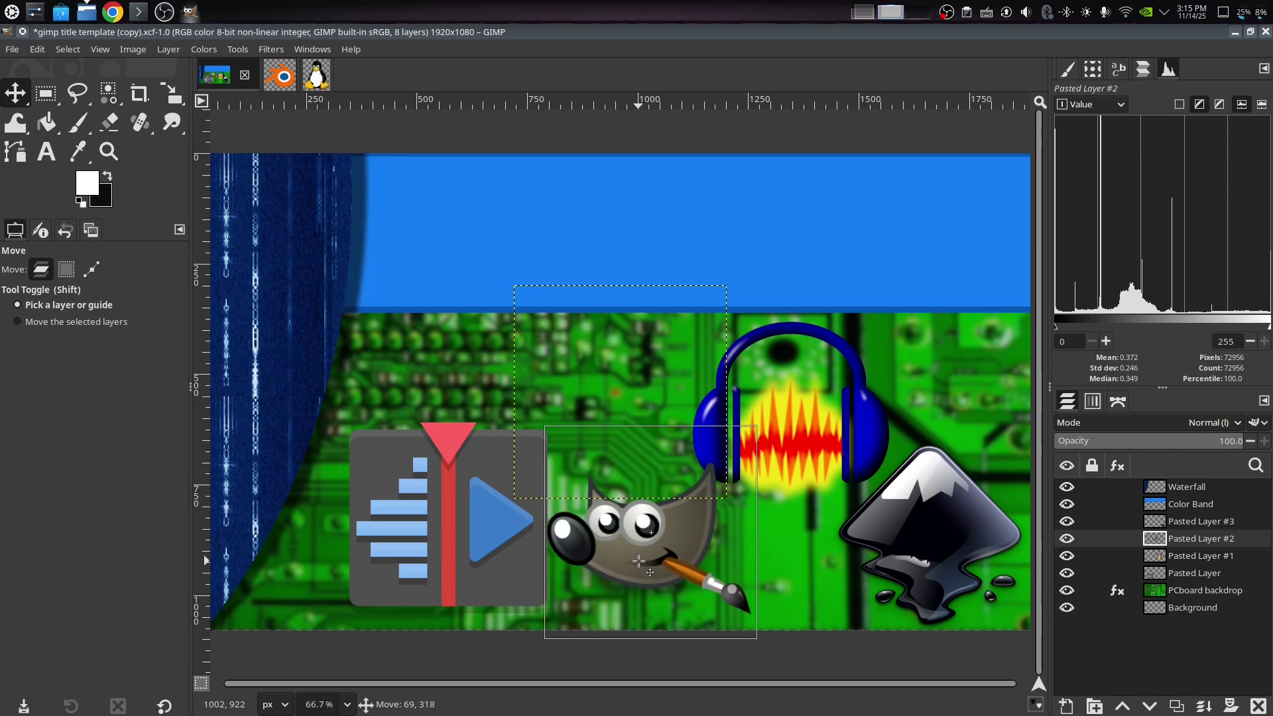
left_click_drag(408, 500, 427, 396)
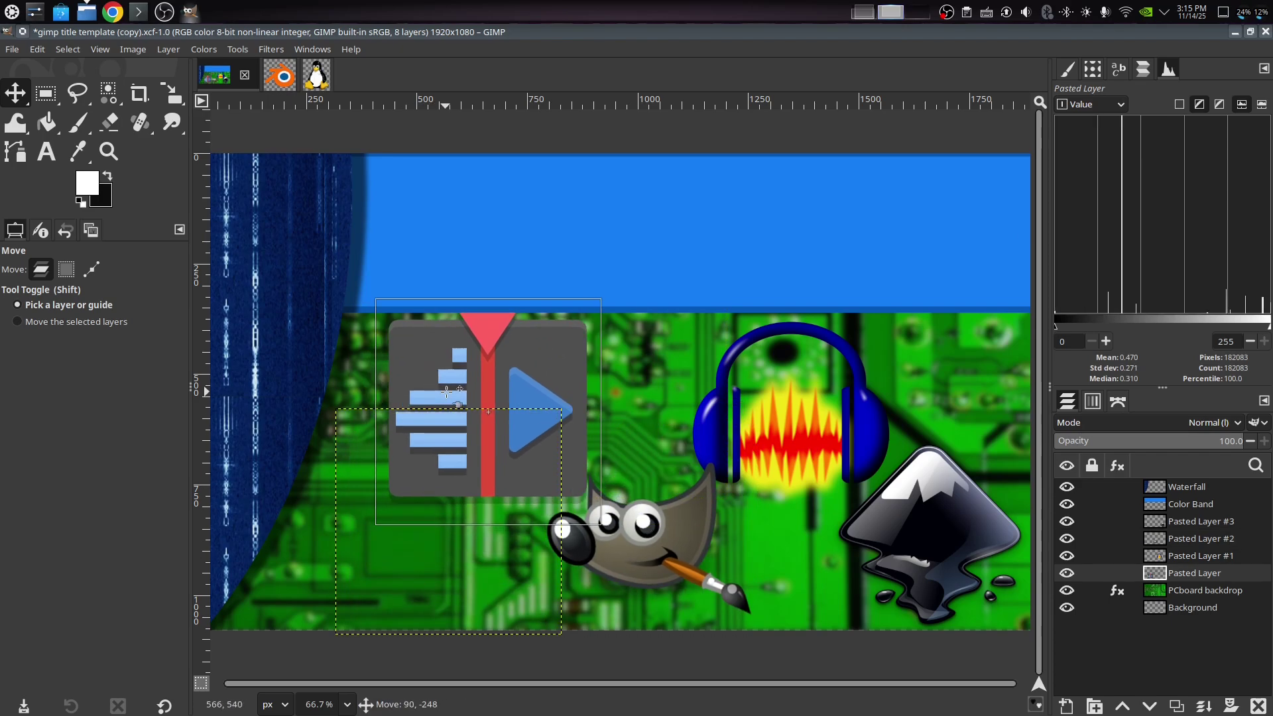
left_click_drag(446, 391, 442, 396)
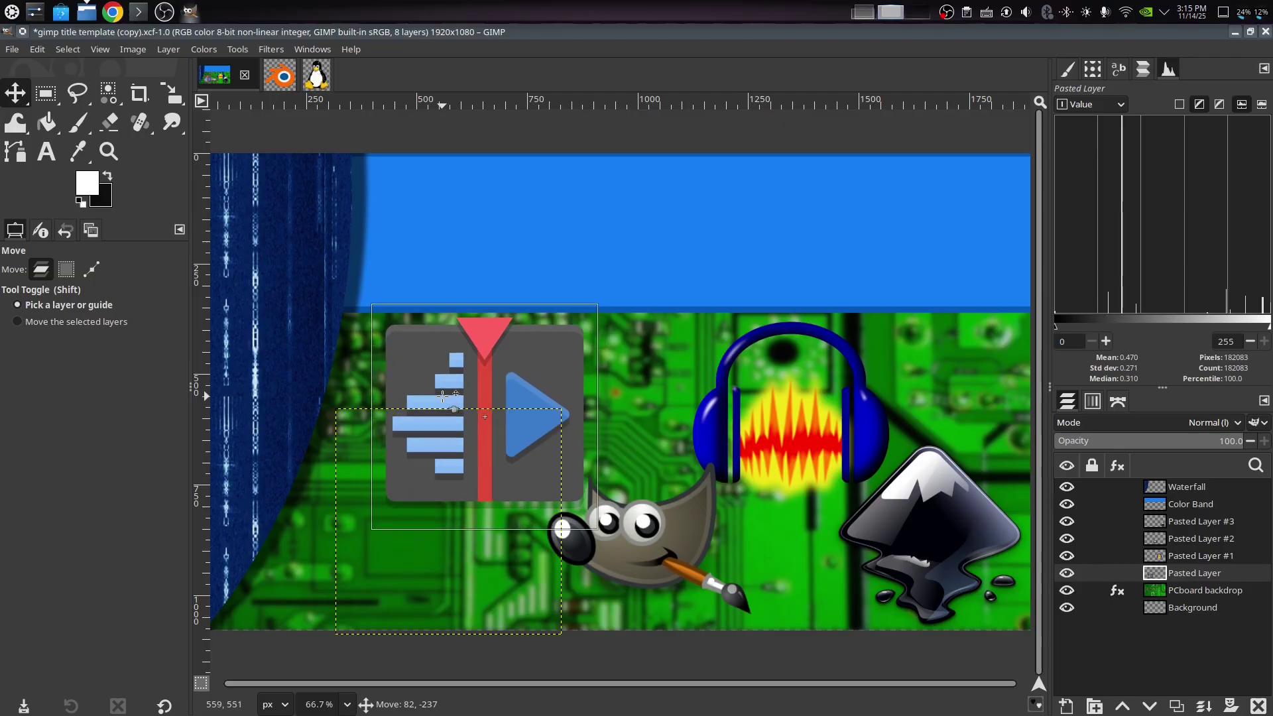
Paste the Blender logo as a single layer at lower left and shift Wilber right.
left_click(286, 77)
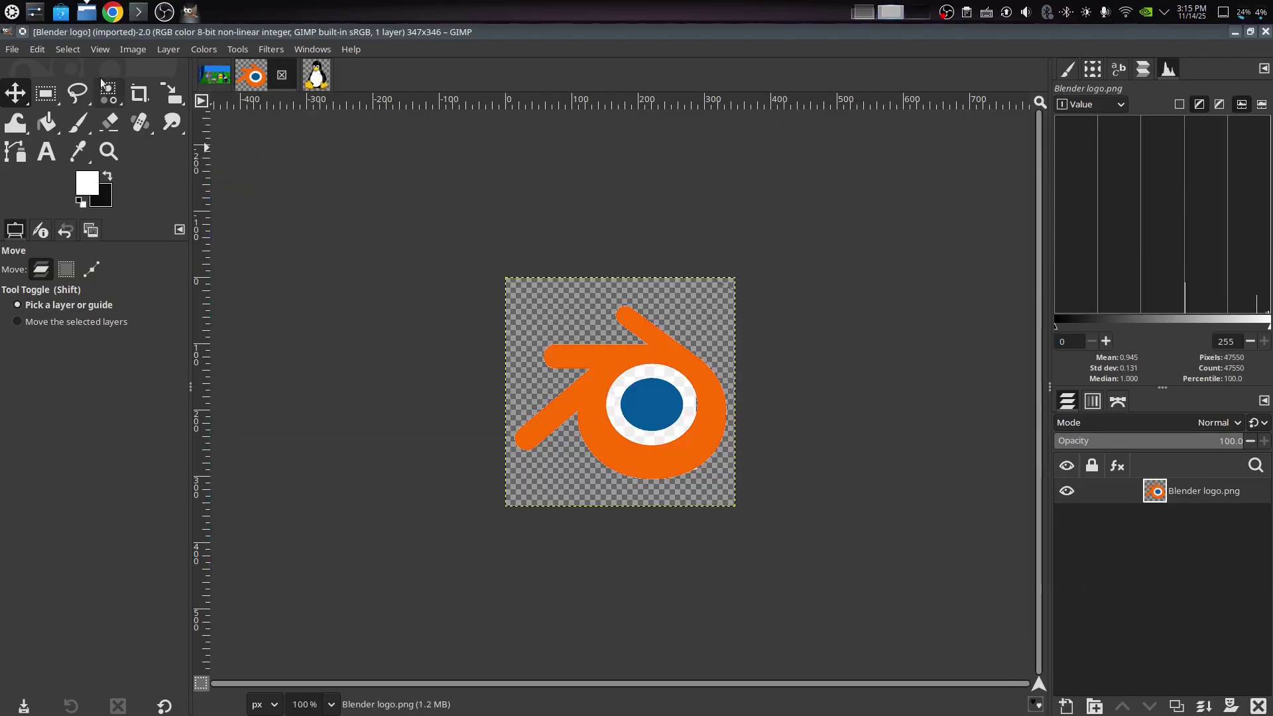
left_click(38, 49)
left_click(78, 146)
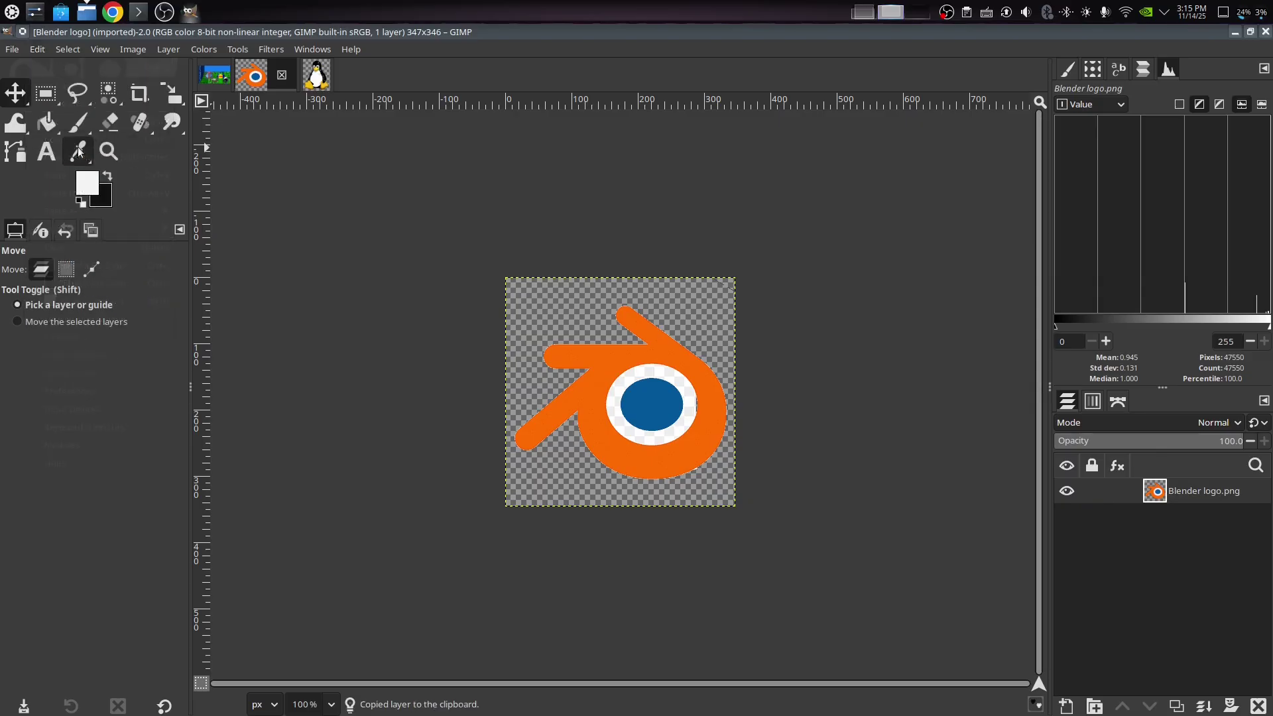
left_click(215, 74)
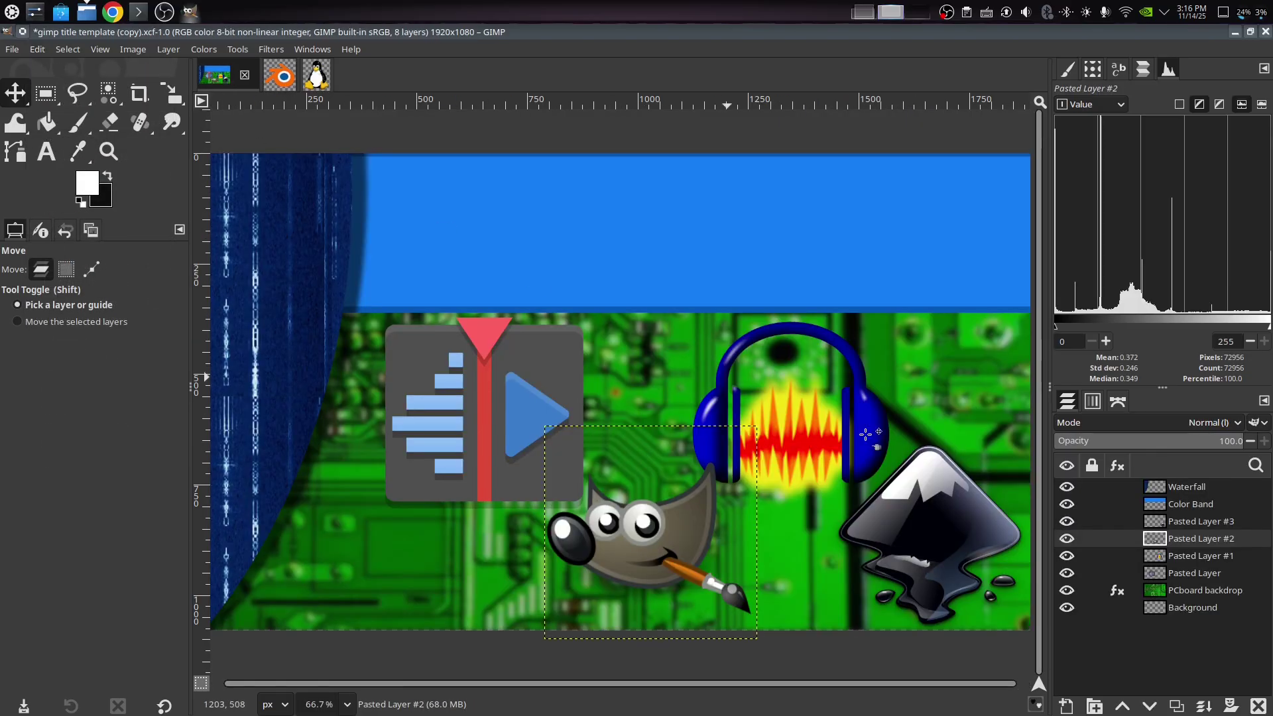
left_click(1203, 589)
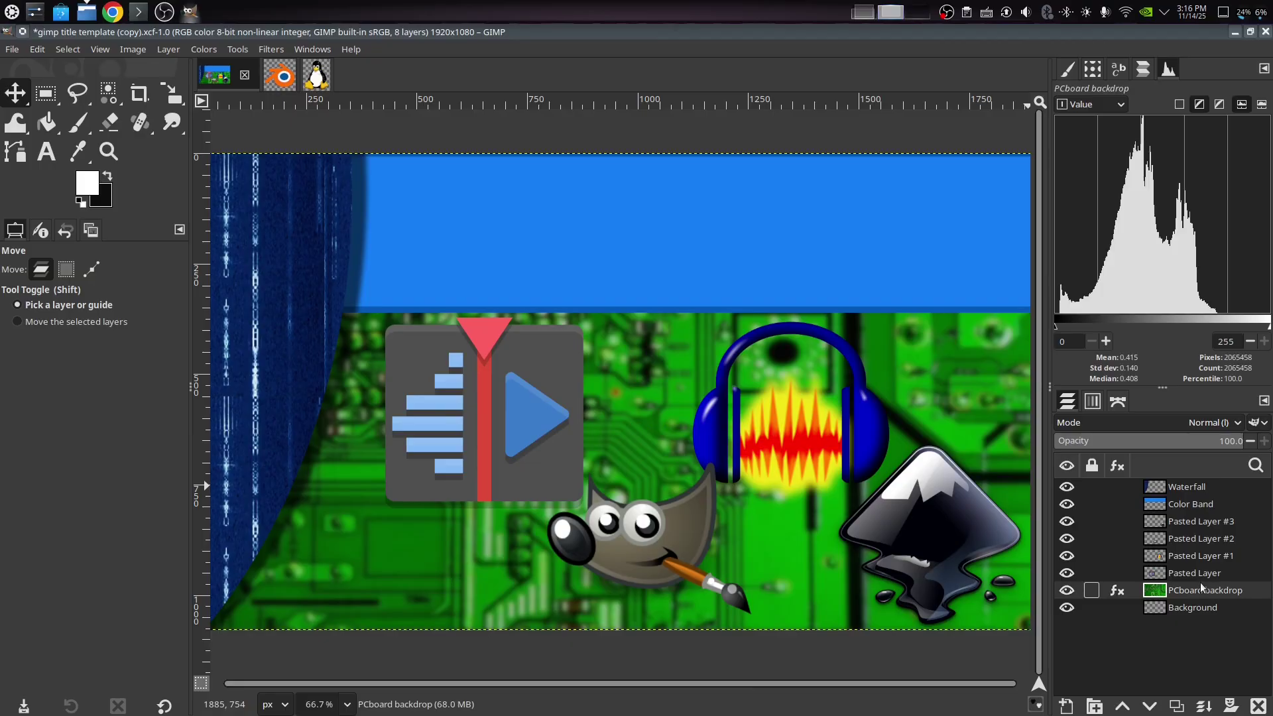
left_click(38, 50)
mouse_move(128, 211)
left_click(206, 211)
left_click_drag(651, 407, 400, 566)
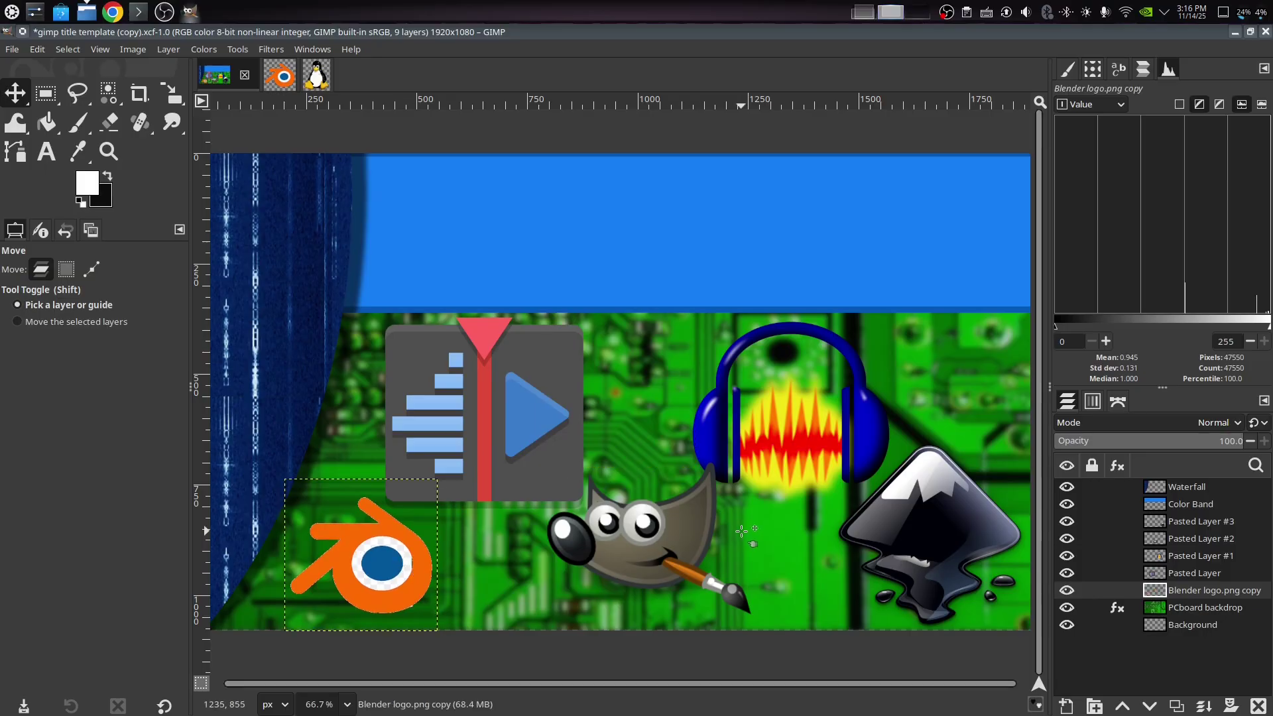
left_click_drag(694, 534, 737, 534)
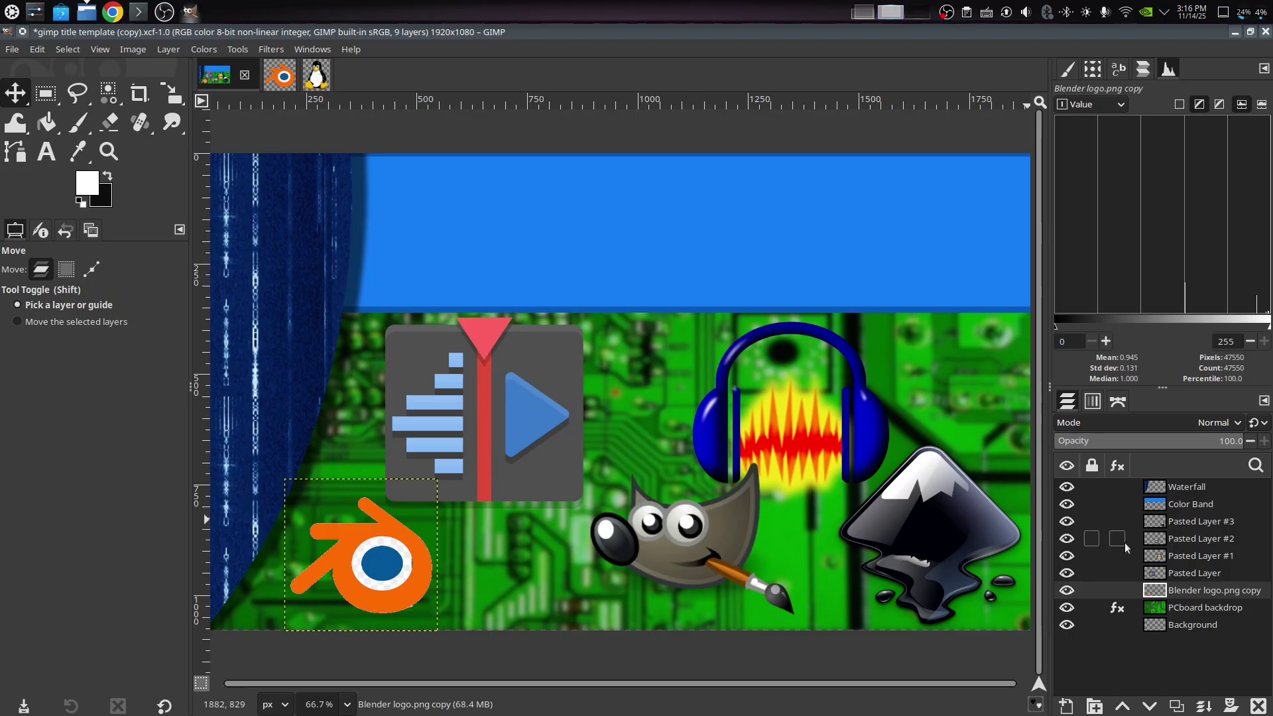
Scale the Kdenlive logo layer down to 395 × 395 px.
left_click(1199, 574)
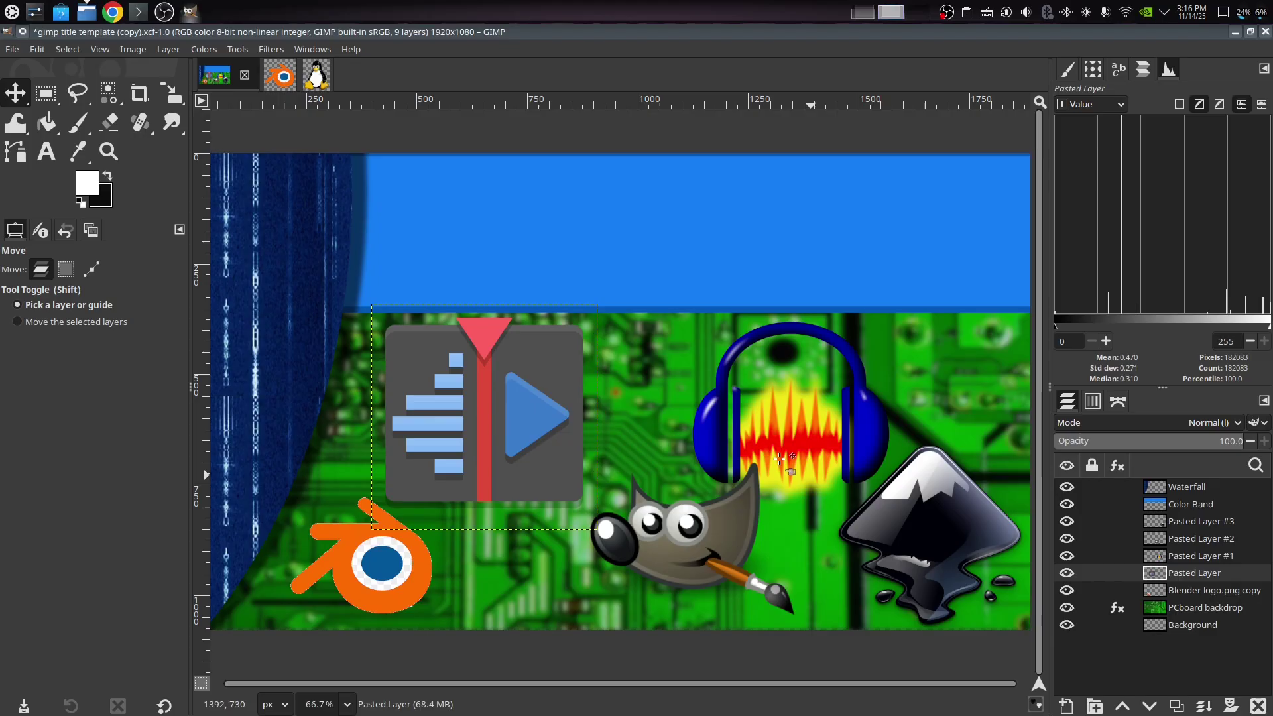
left_click(173, 95)
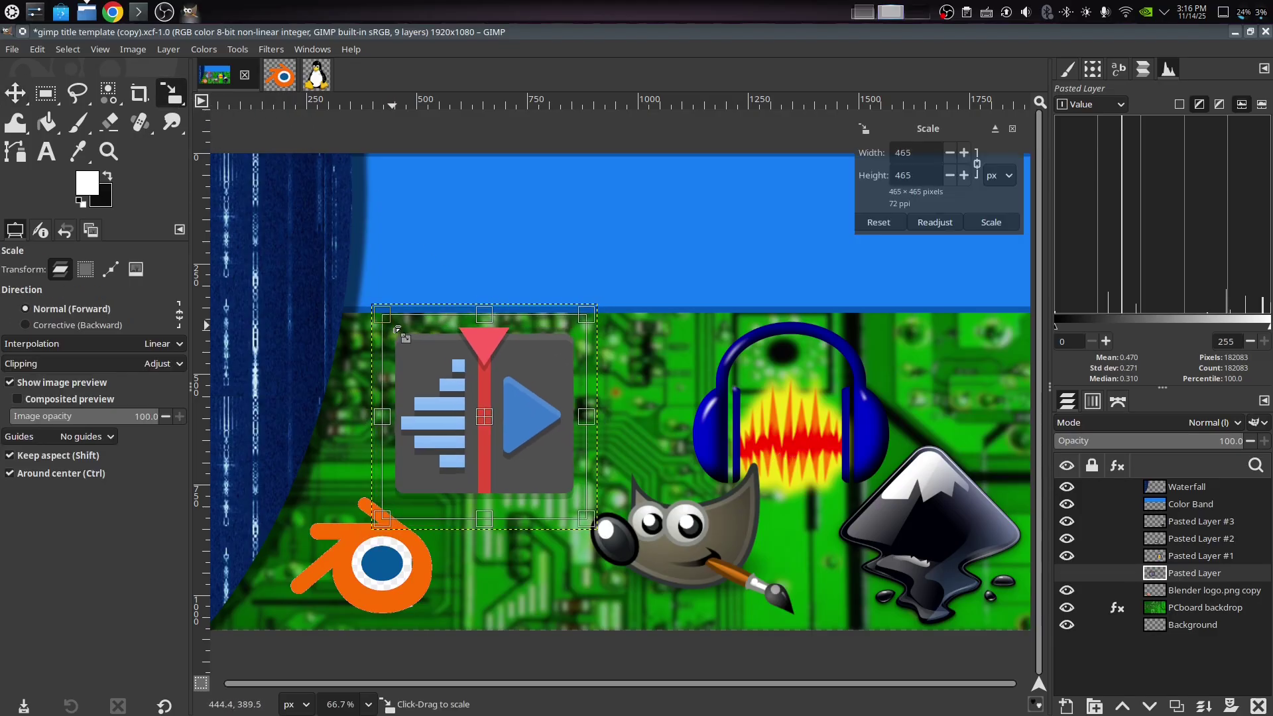
left_click_drag(400, 334, 426, 356)
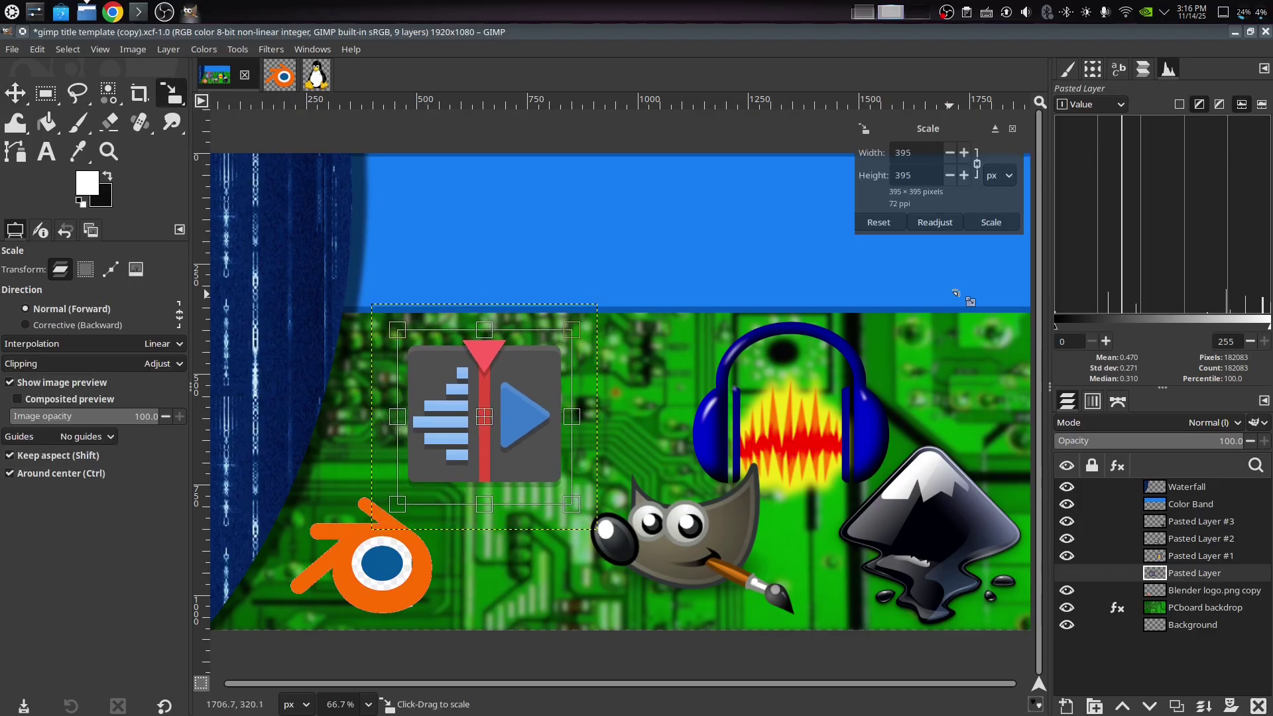
left_click(991, 222)
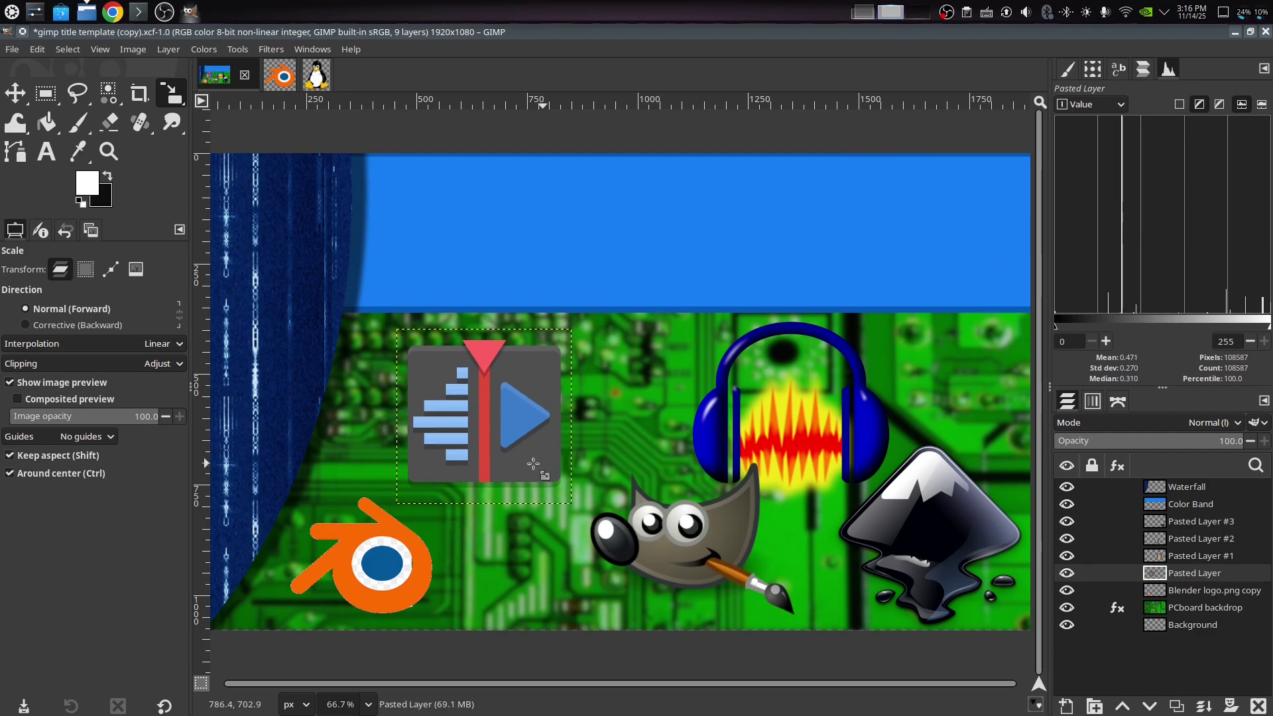
Move the Kdenlive and Blender logos to the right and bring up the Tux image.
left_click(15, 100)
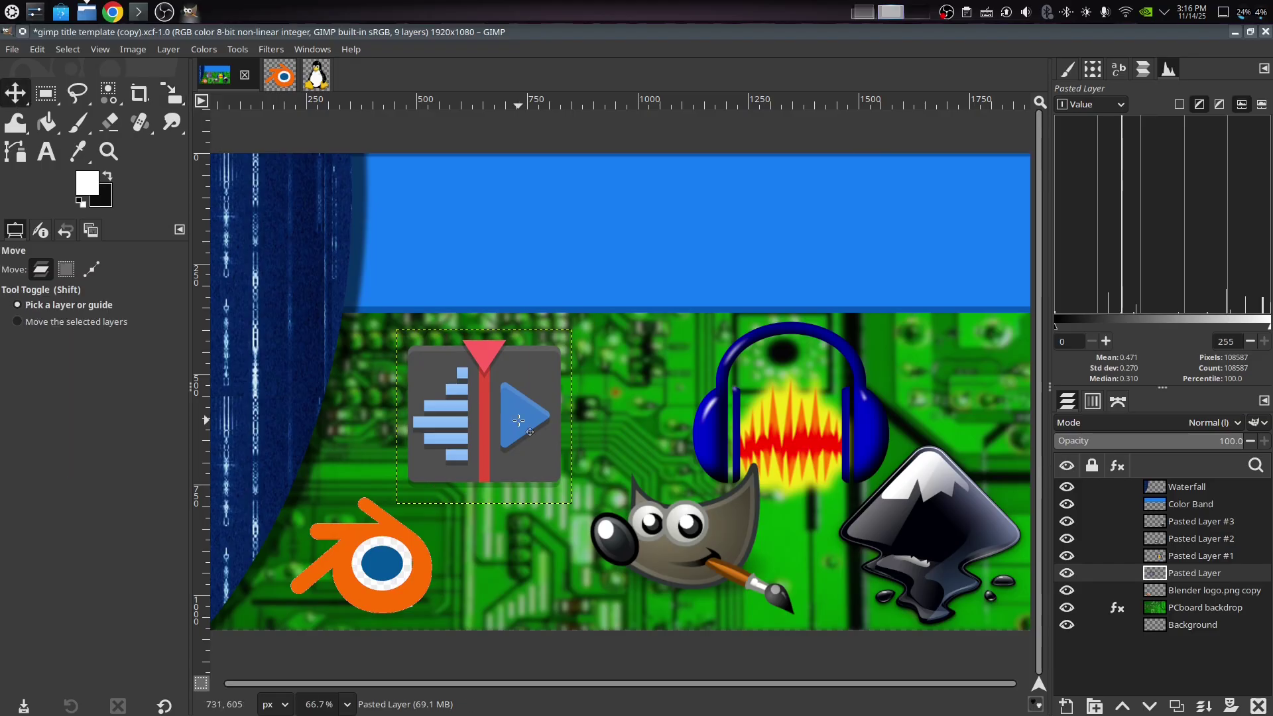
left_click_drag(510, 415, 576, 412)
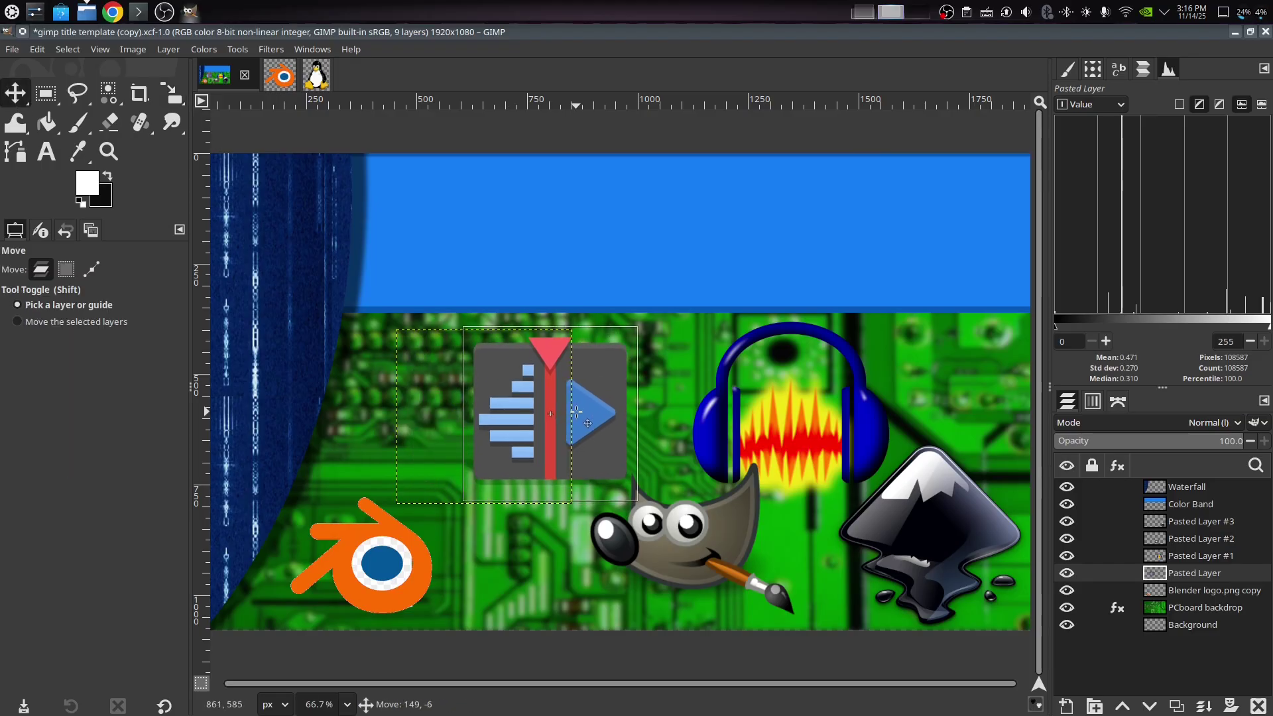
left_click_drag(395, 558, 484, 559)
left_click(317, 75)
Paste Tux into the title as a single layer at lower left, raised to the top.
left_click(36, 51)
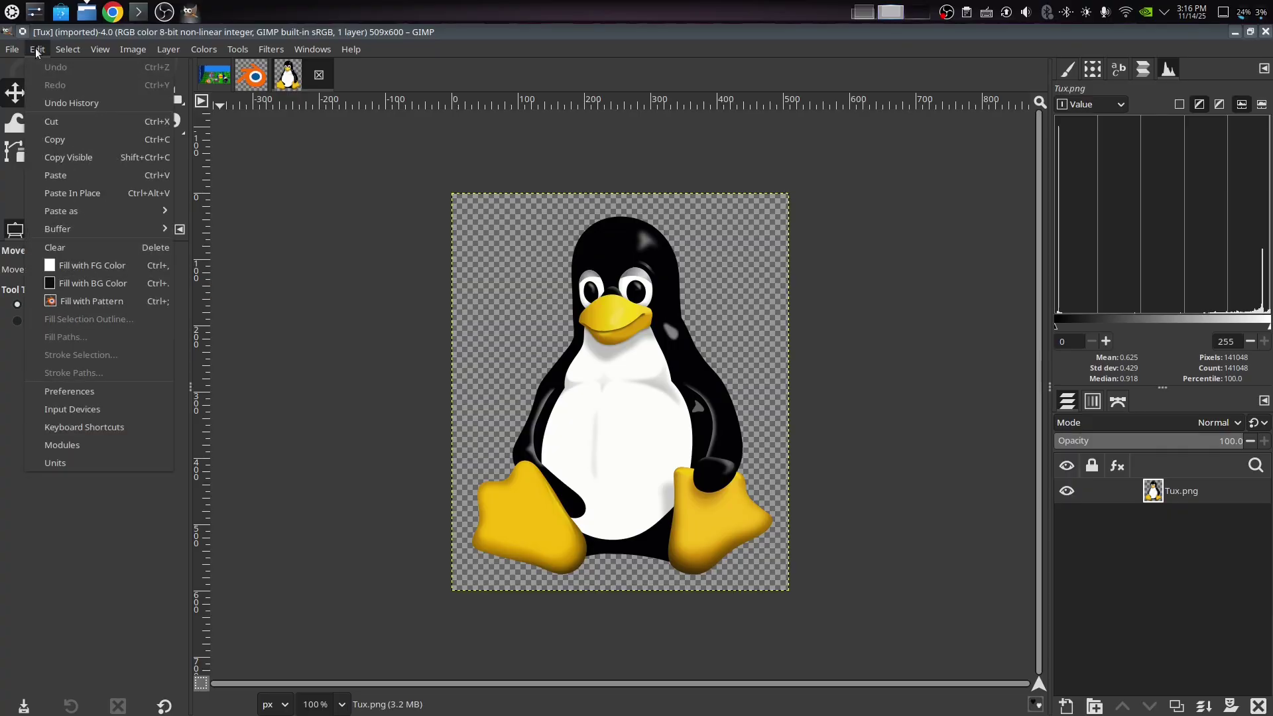
left_click(62, 136)
left_click(215, 75)
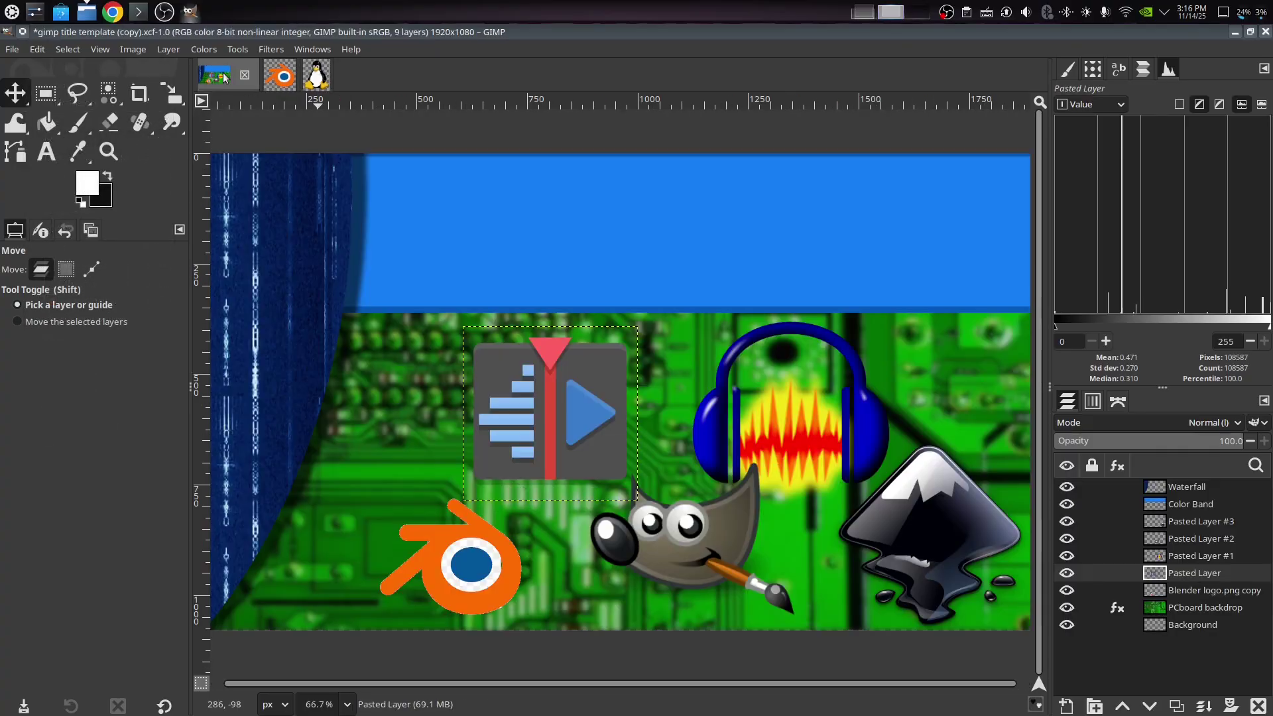
left_click(33, 50)
mouse_move(93, 212)
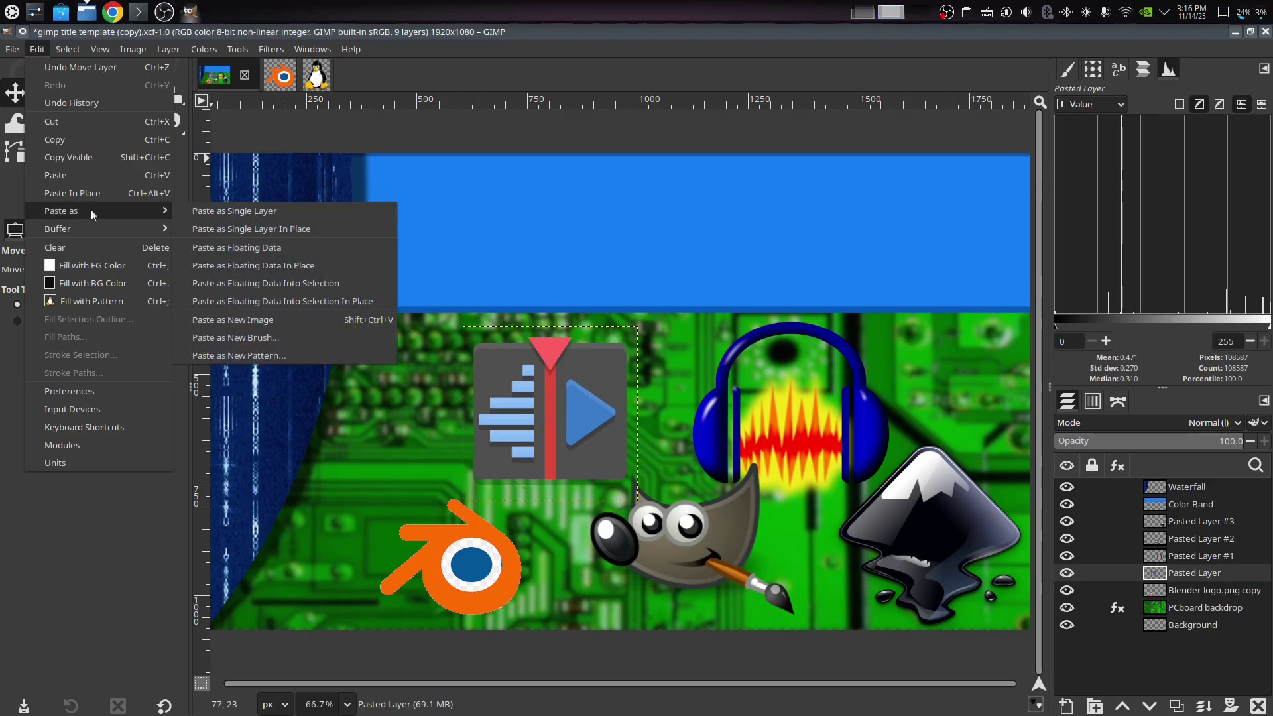
left_click(251, 224)
left_click_drag(567, 435, 346, 521)
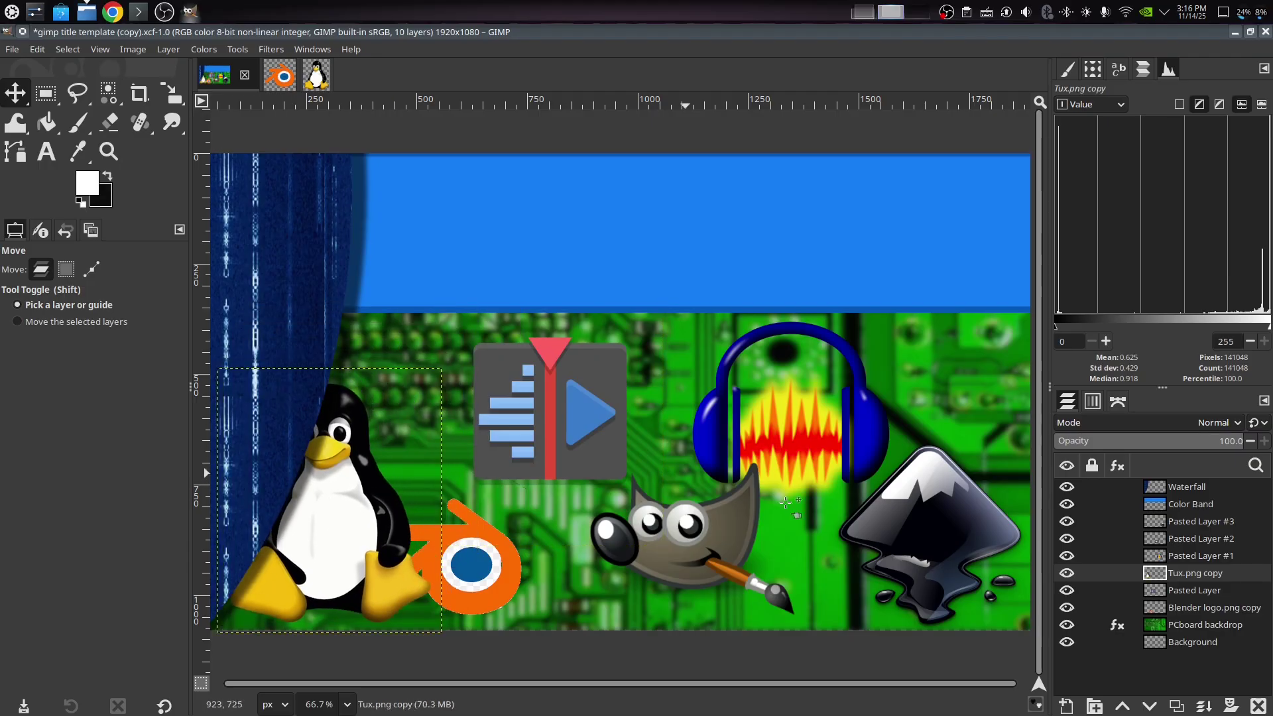
left_click_drag(1192, 576, 1188, 484)
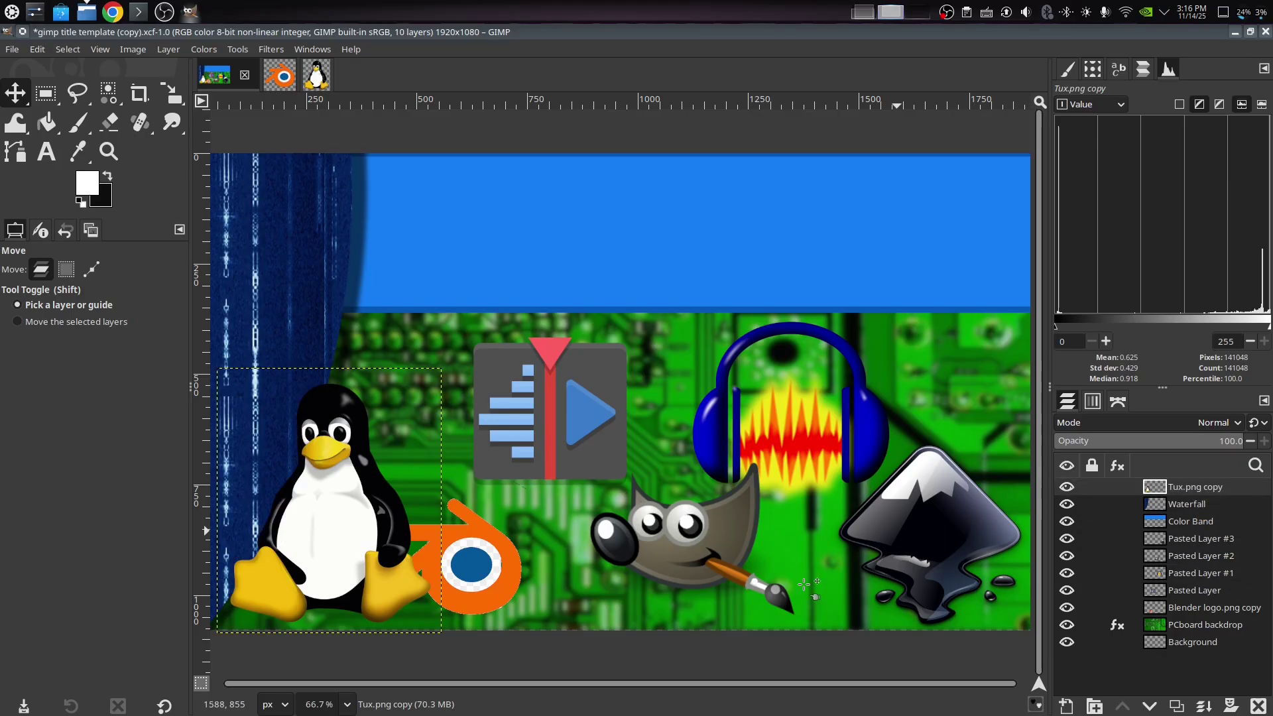
Nudge Blender right, Kdenlive up-left, the GIMP mascot down-right and Audacity up-right.
left_click_drag(480, 569, 533, 565)
left_click_drag(574, 432, 549, 421)
left_click_drag(713, 538, 725, 545)
left_click_drag(808, 455, 840, 445)
key("Home")
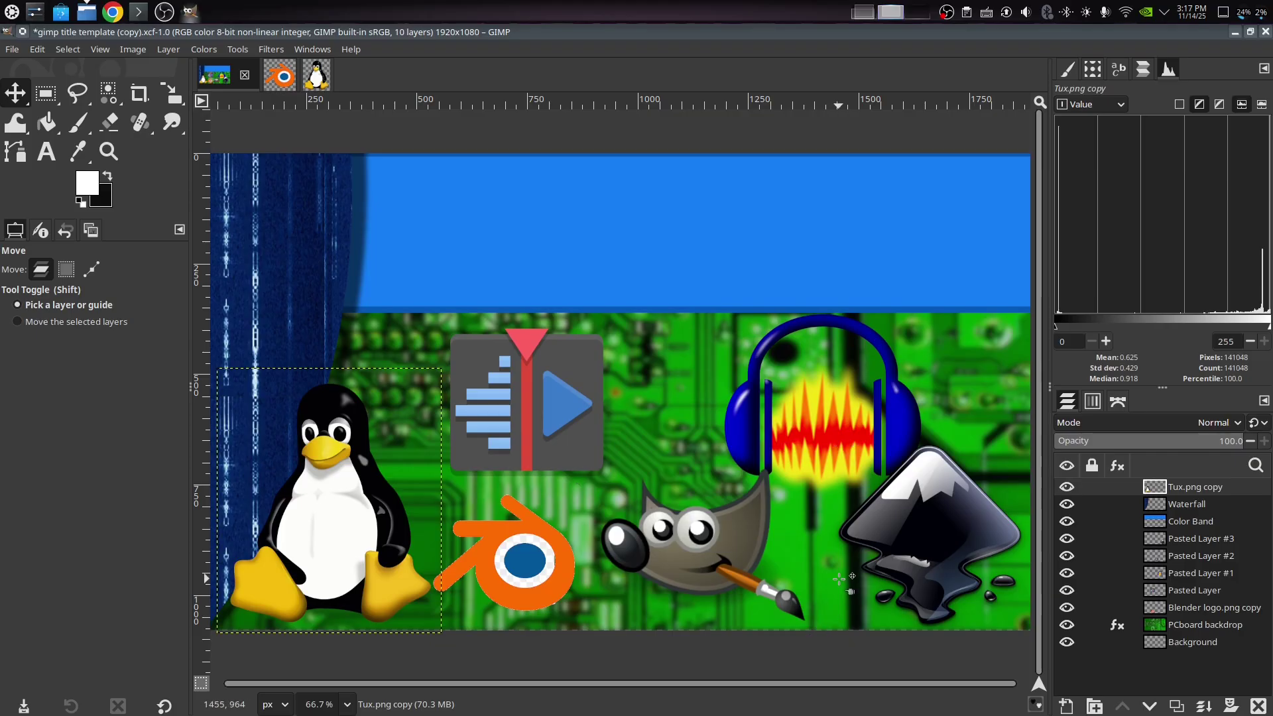
Write the two-line title 'My video production / open source workflow' across the blue band and enlarge it.
left_click(1187, 527)
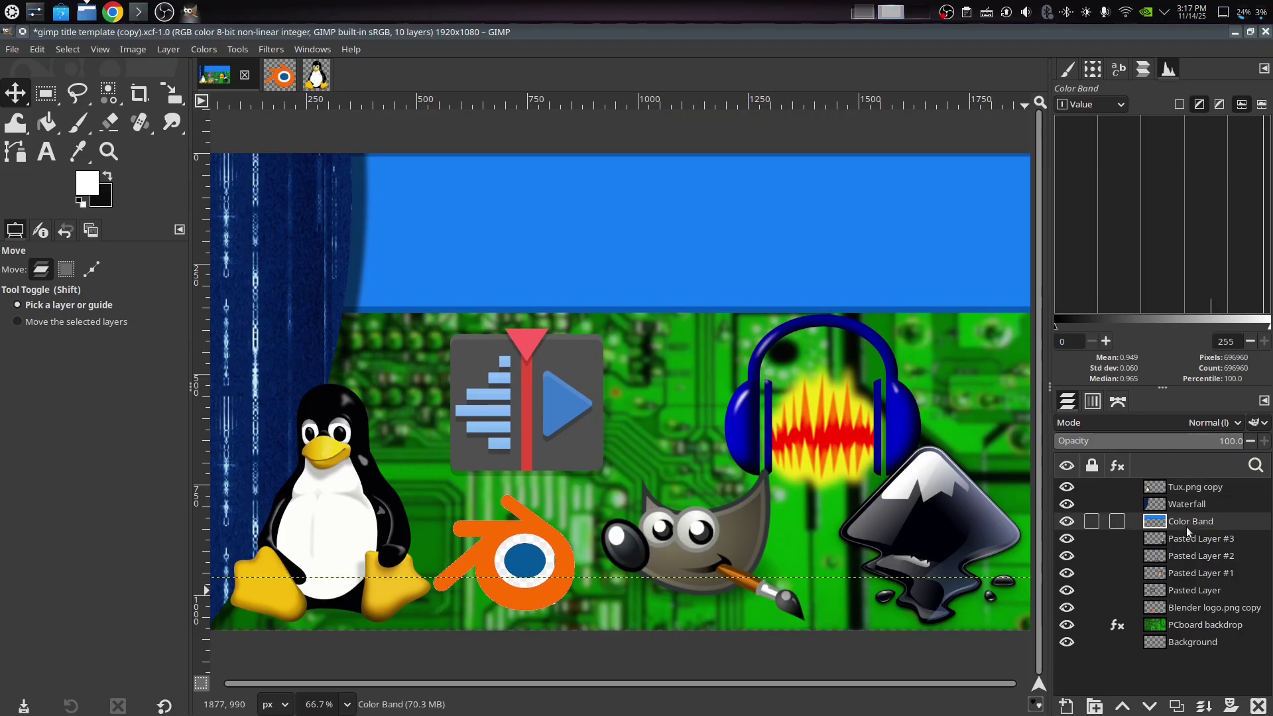
left_click(46, 151)
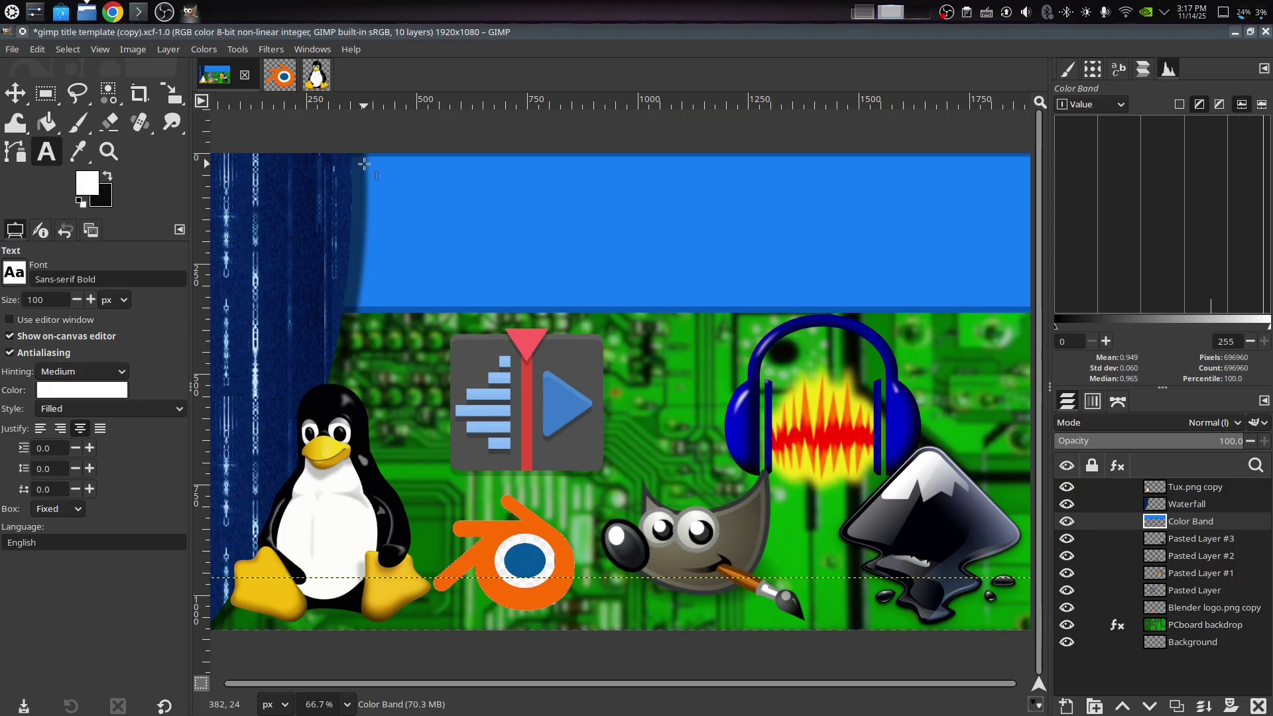
left_click_drag(368, 160, 1025, 299)
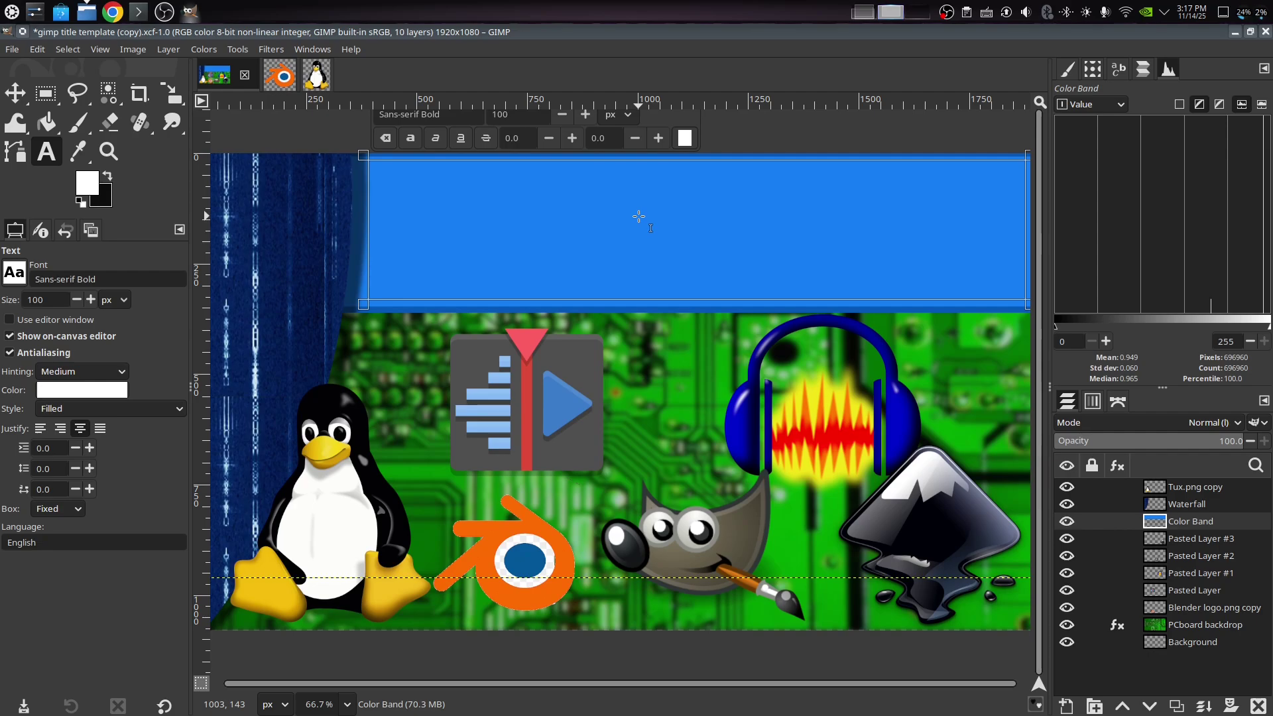
type("My")
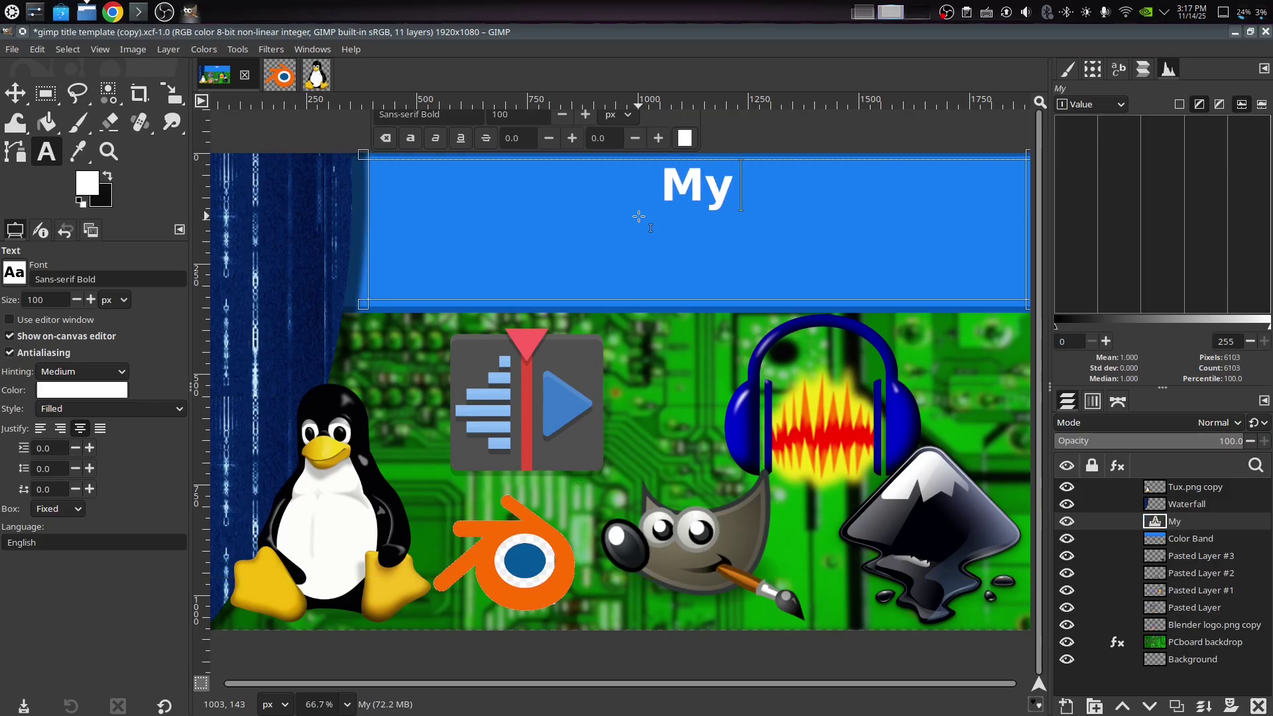
type(" video prod")
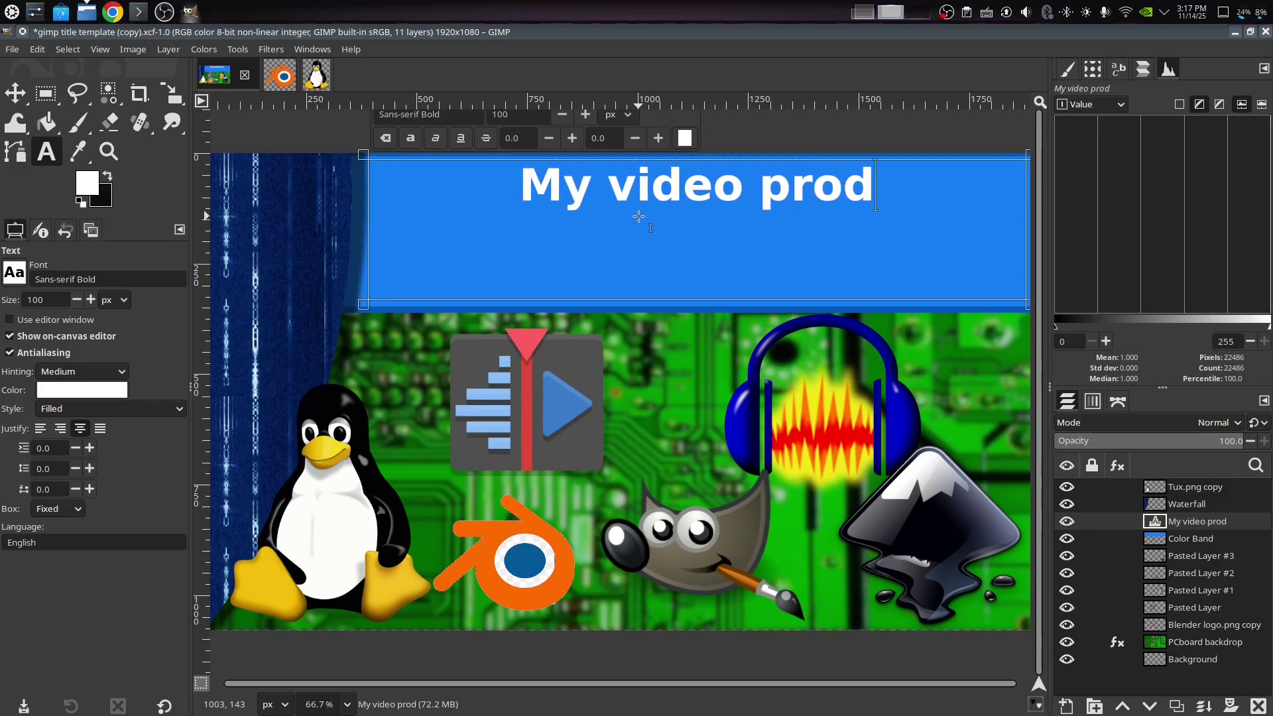
type("uction")
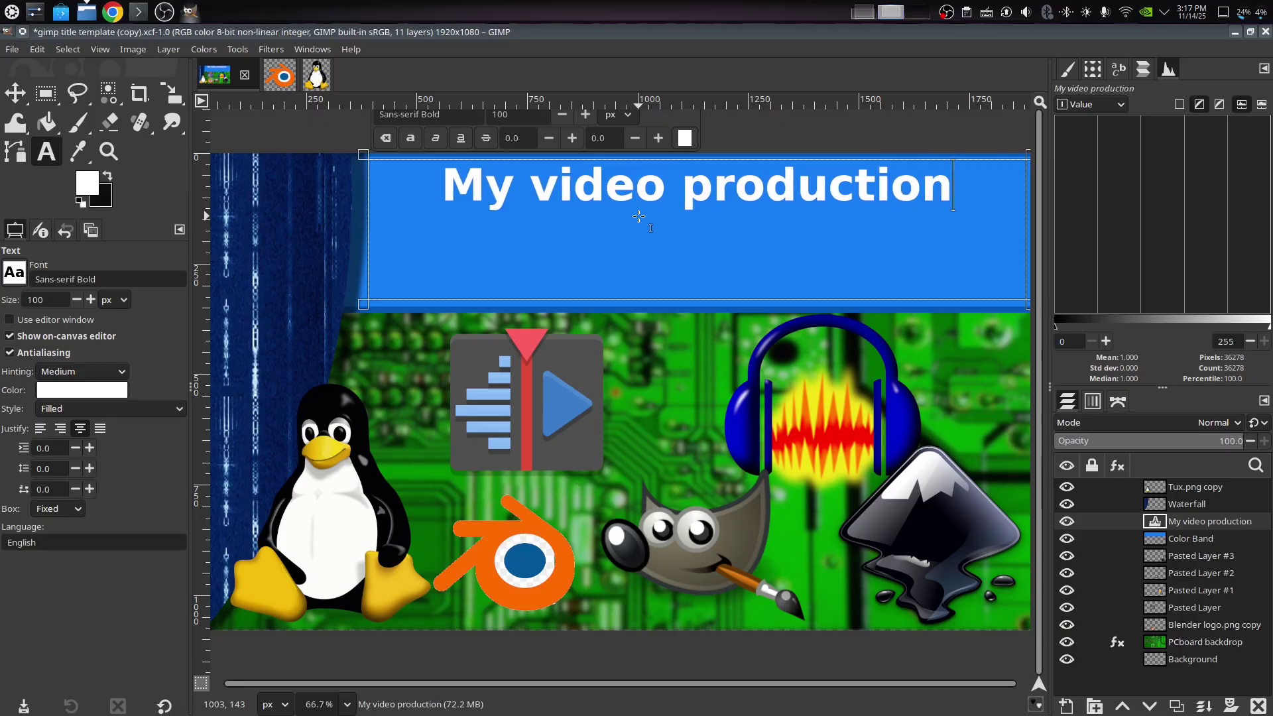
key("Return")
type("open source w")
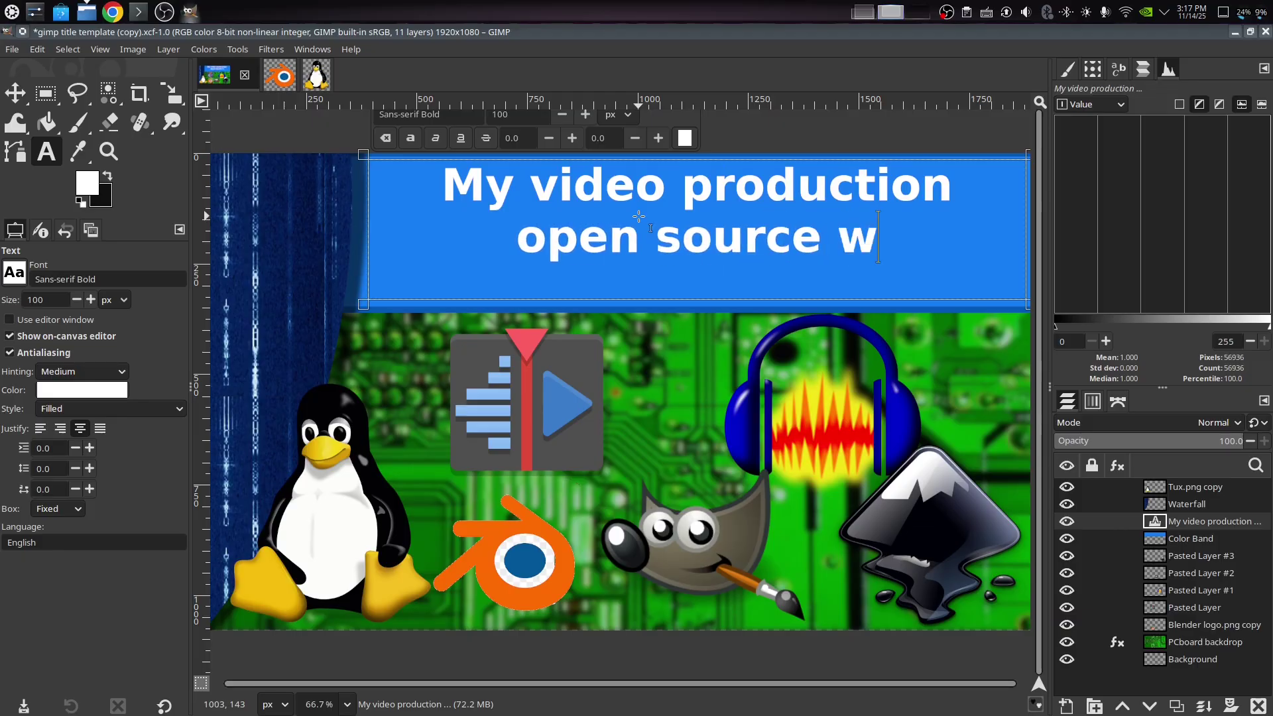
type("orkflow")
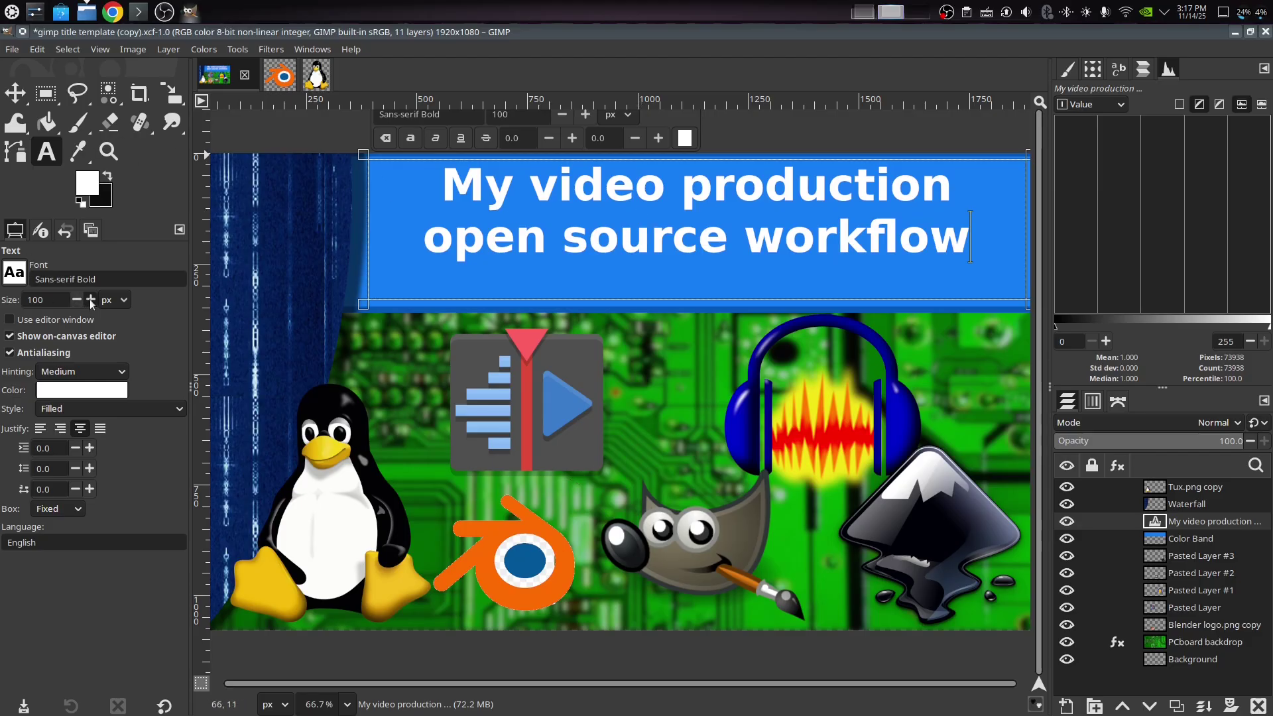
left_click_drag(90, 302, 91, 302)
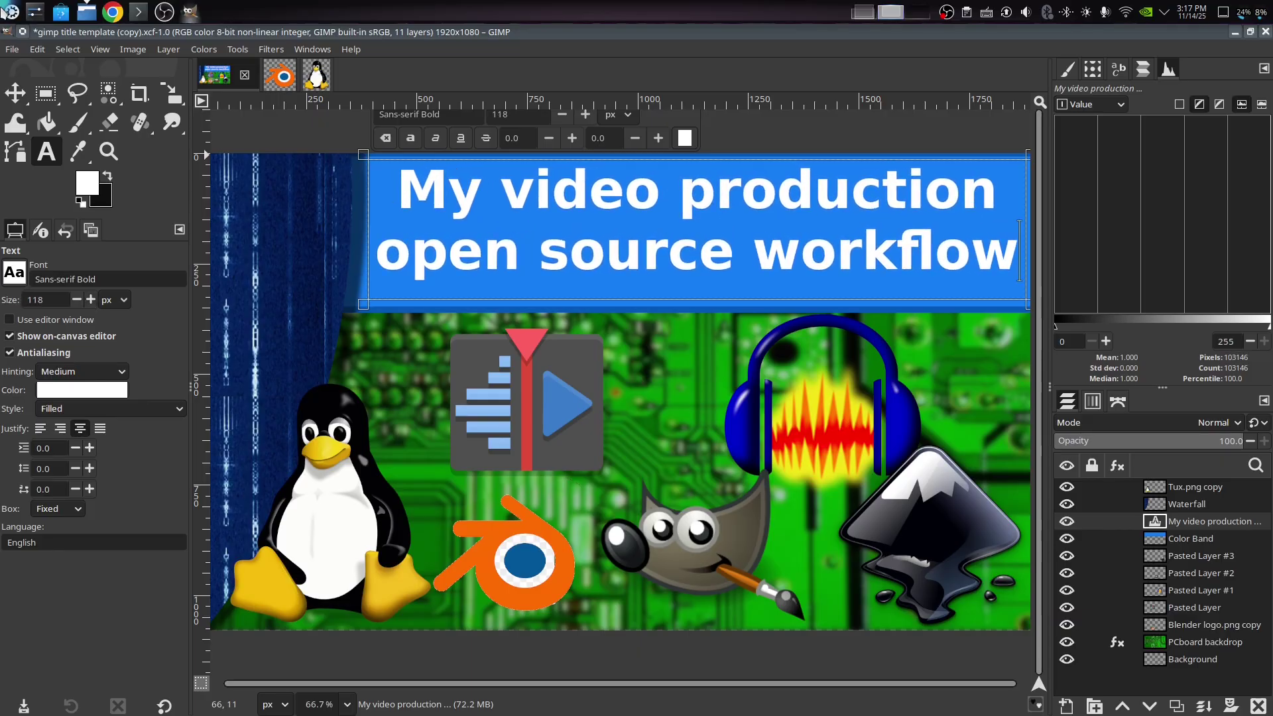
Nudge the title slightly lower, move the headphones logo up and left, and adjust the mascot.
left_click(15, 93)
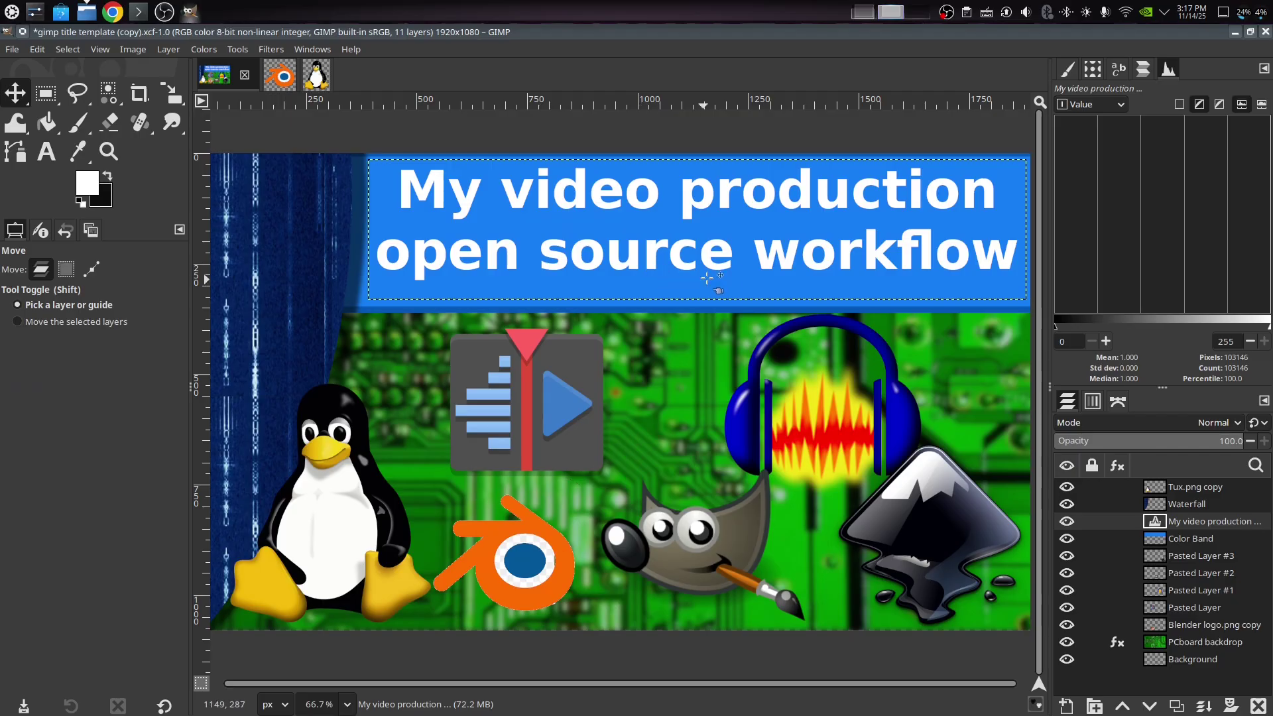
left_click_drag(722, 267, 722, 275)
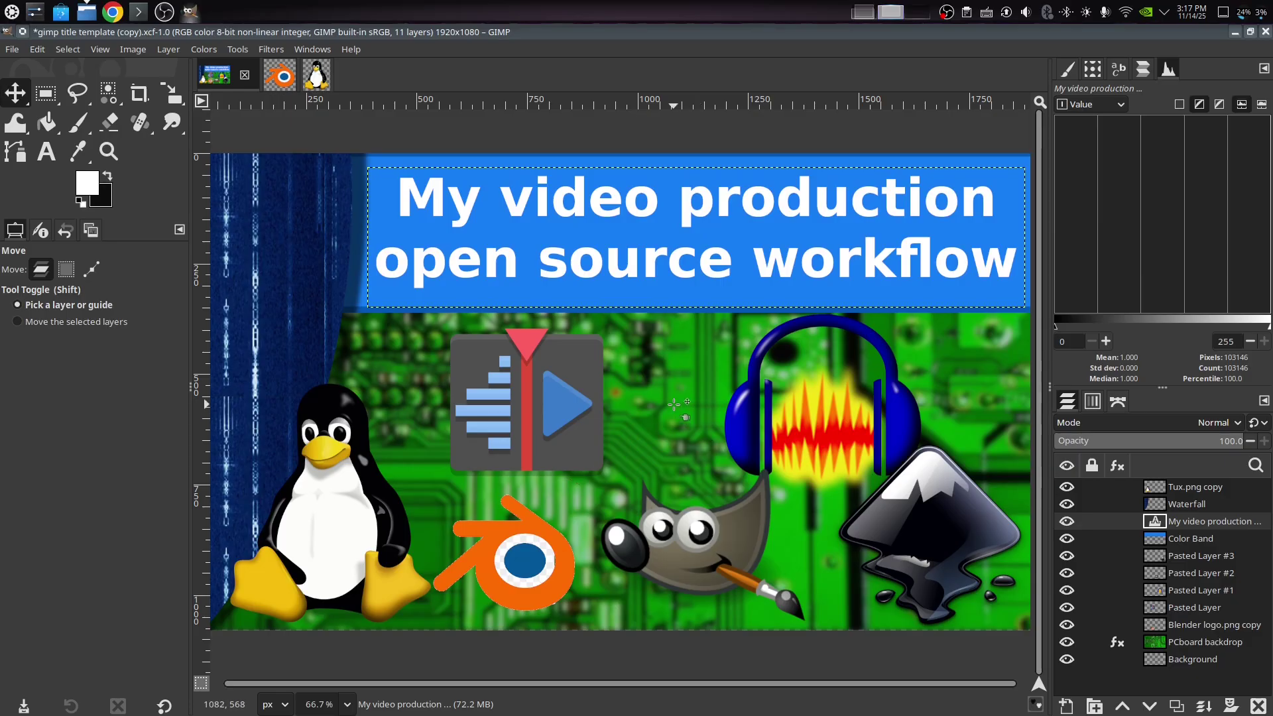
mouse_move(820, 433)
left_mouse_down()
mouse_move(785, 426)
mouse_move(796, 426)
left_mouse_up()
left_click(756, 484)
left_click_drag(708, 547, 711, 548)
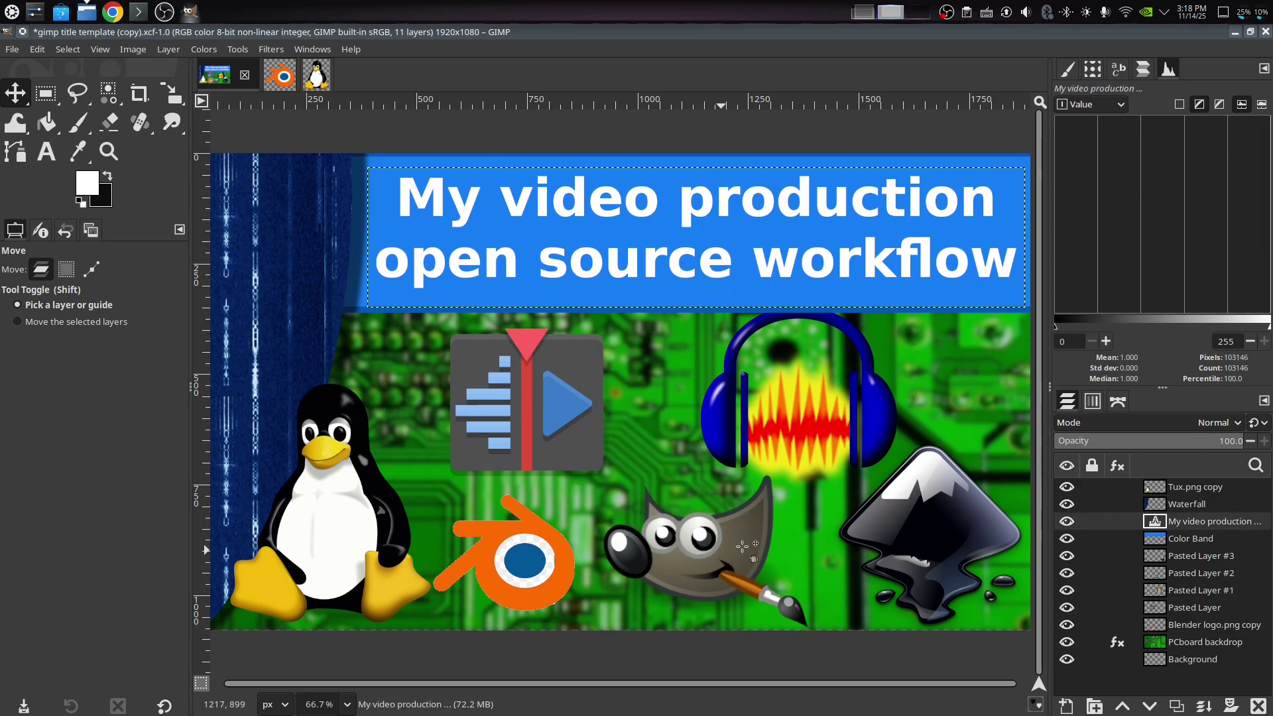
Raise the headphones layer to just below Tux.png copy and move the logo up 15 pixels.
left_click(859, 421)
left_click(855, 419)
left_click(831, 438)
left_click(1200, 521)
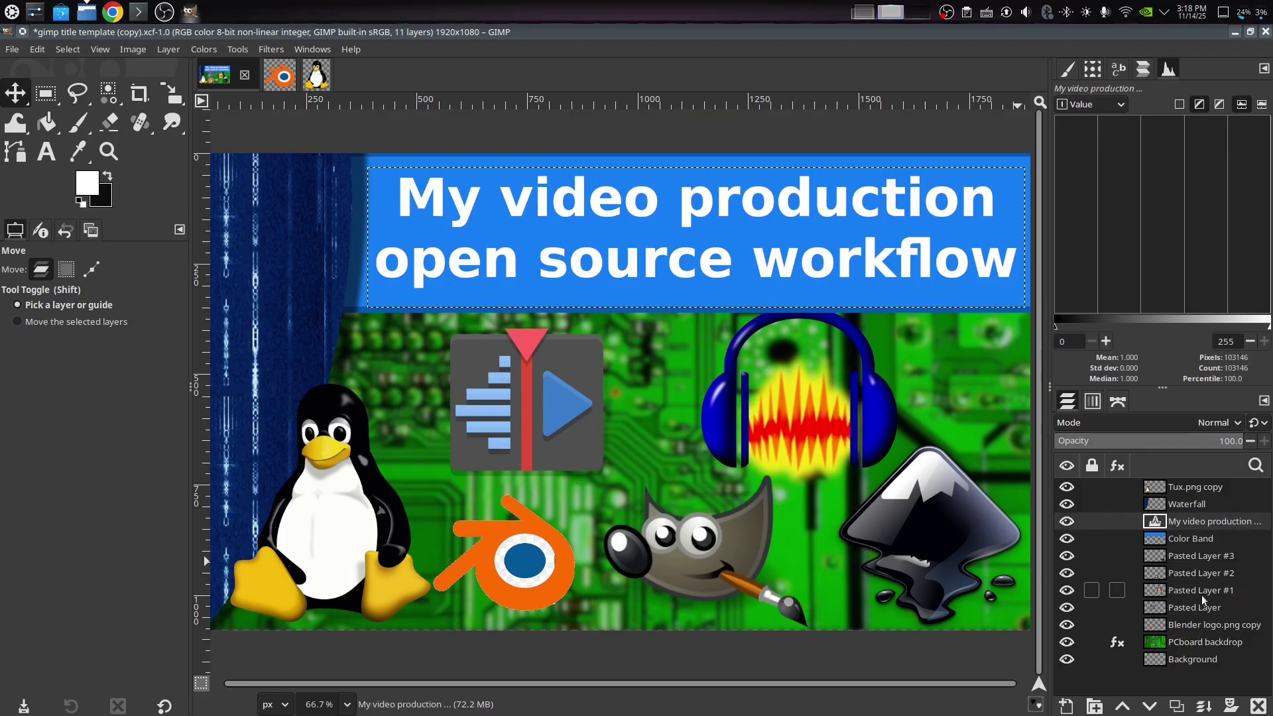
left_click_drag(1201, 593, 1200, 527)
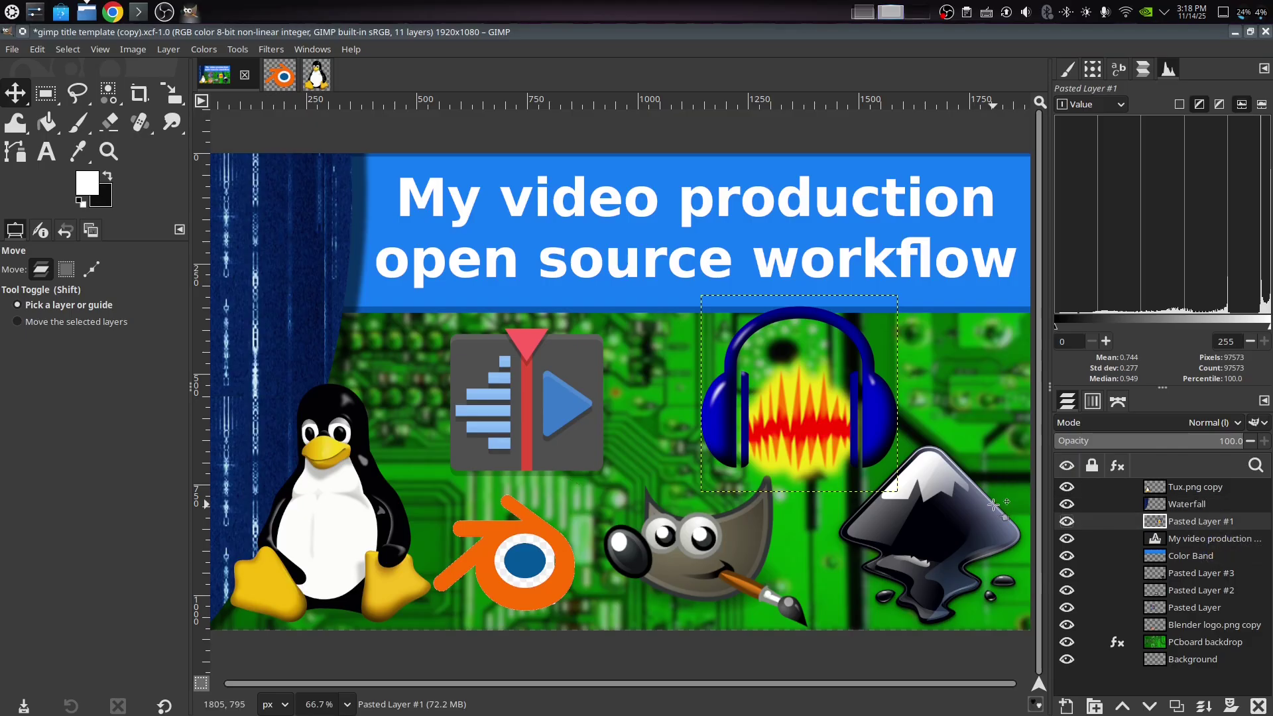
left_click_drag(822, 411, 822, 396)
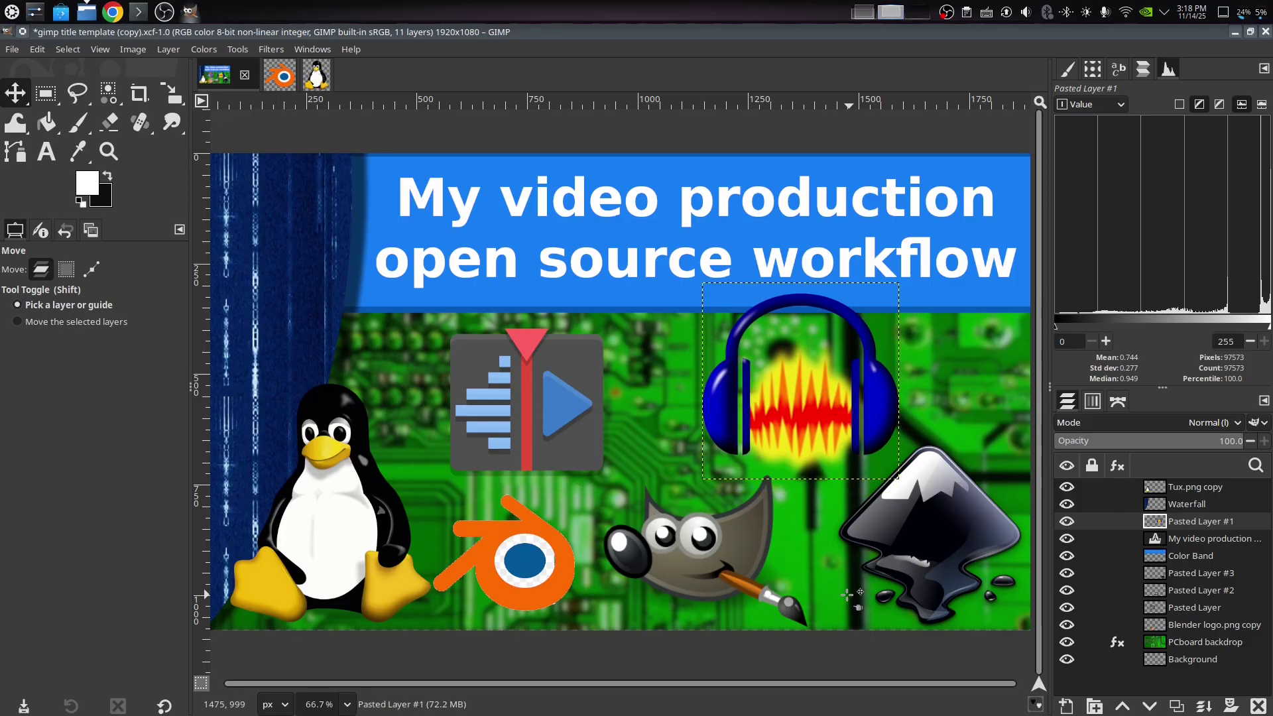
left_click(1218, 642)
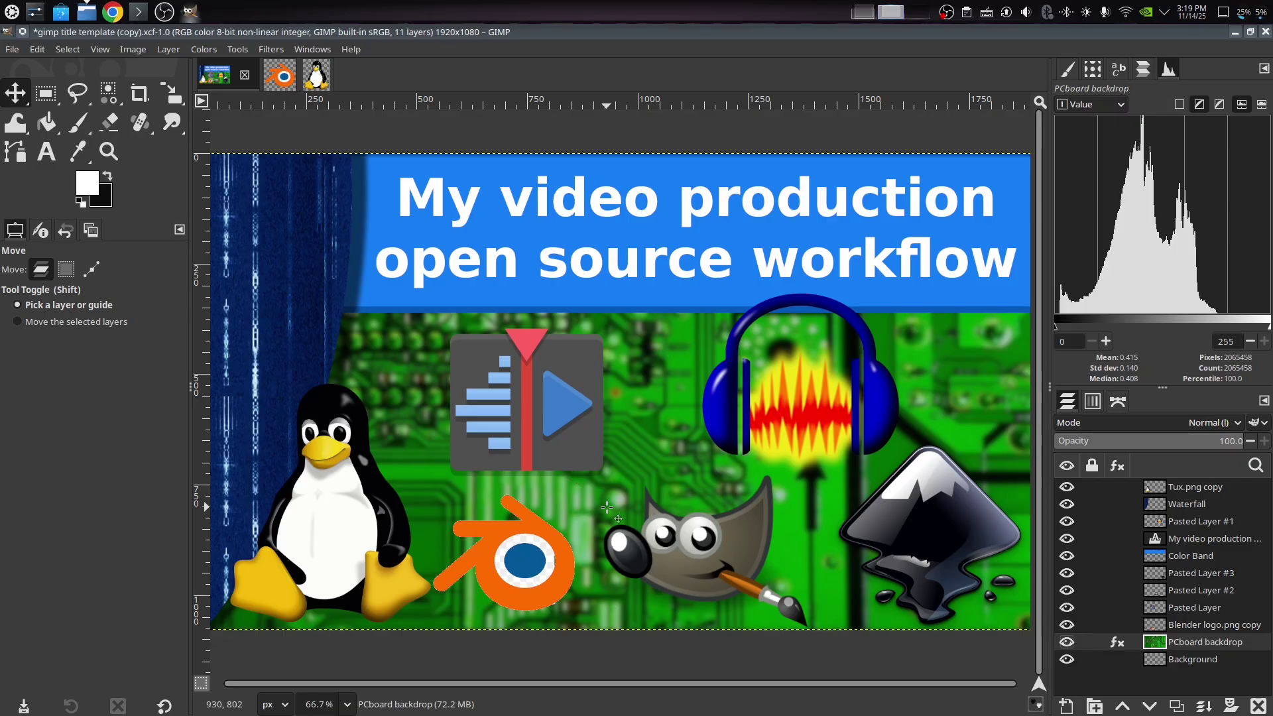
Export the image as Thumbnail.jpg into the temp folder, keeping the default JPEG options.
left_click(12, 50)
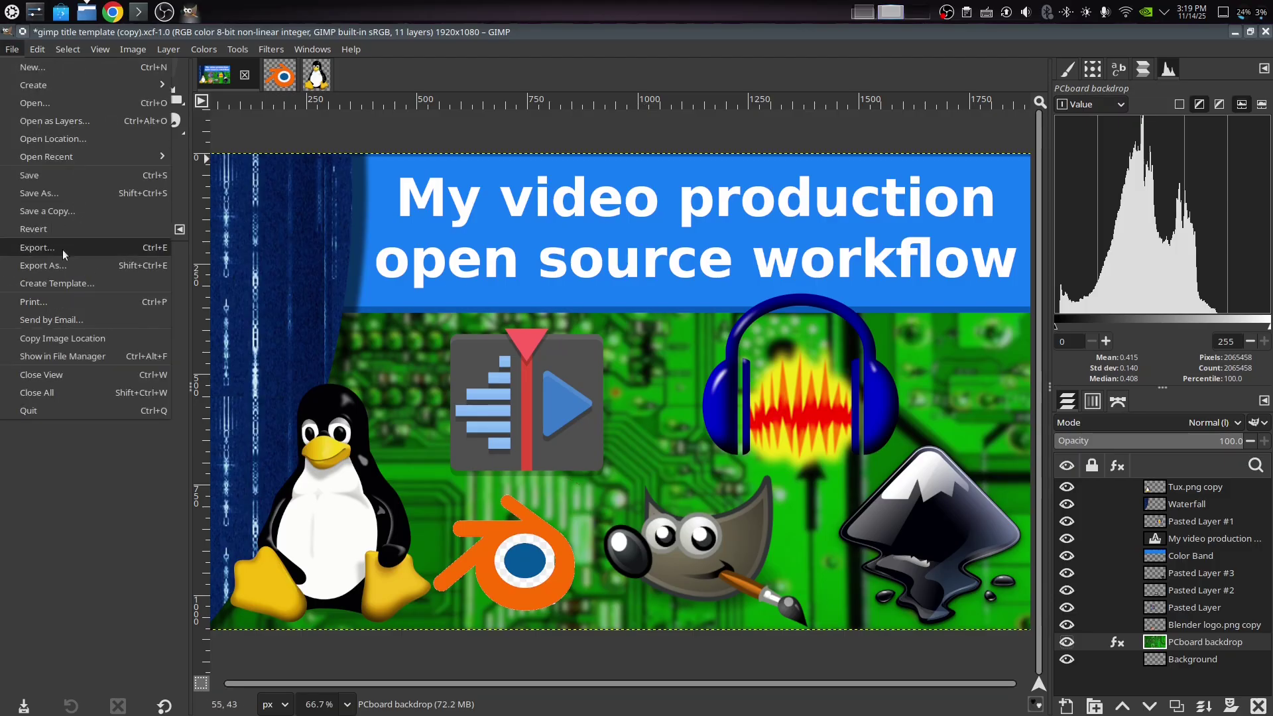
left_click(63, 254)
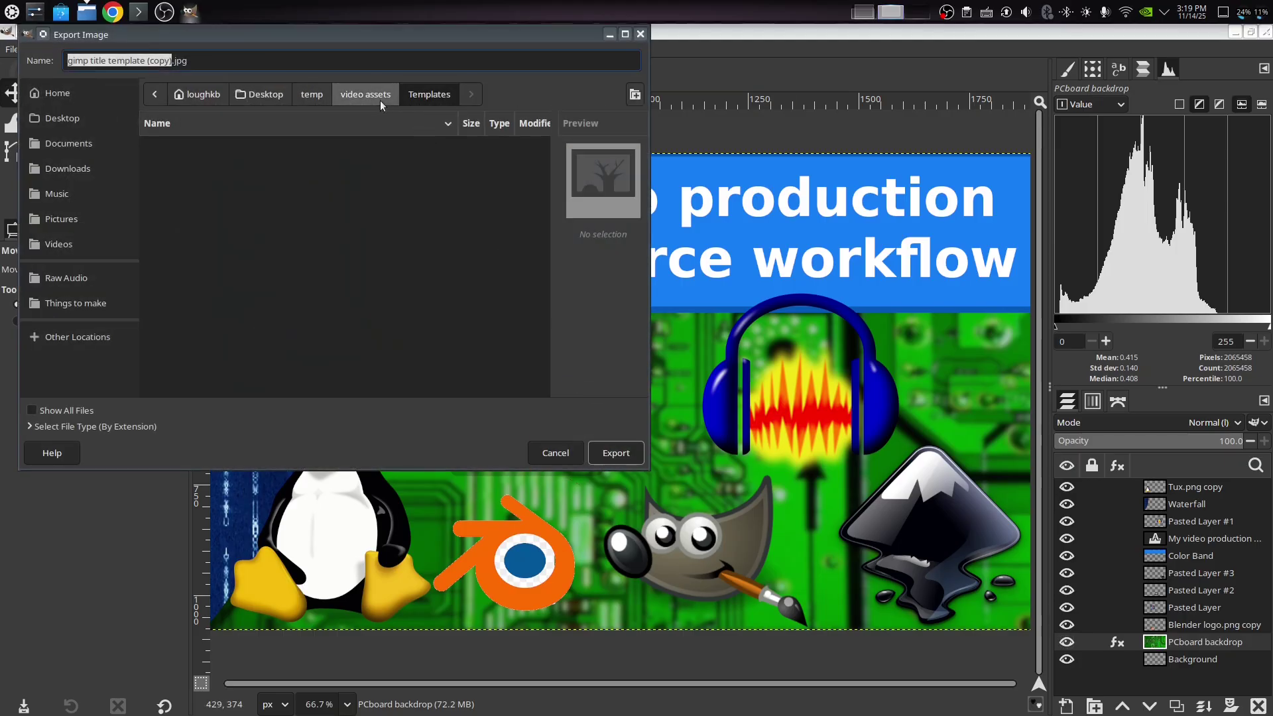
left_click(315, 97)
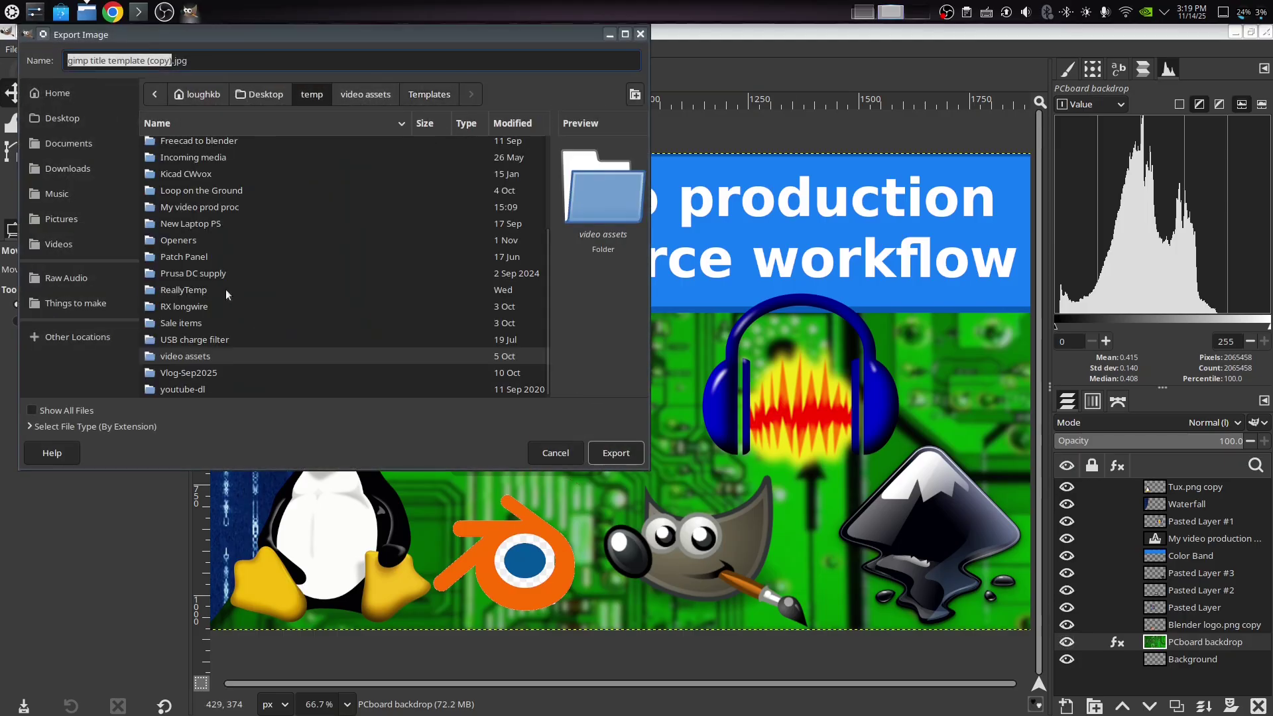
key("Return")
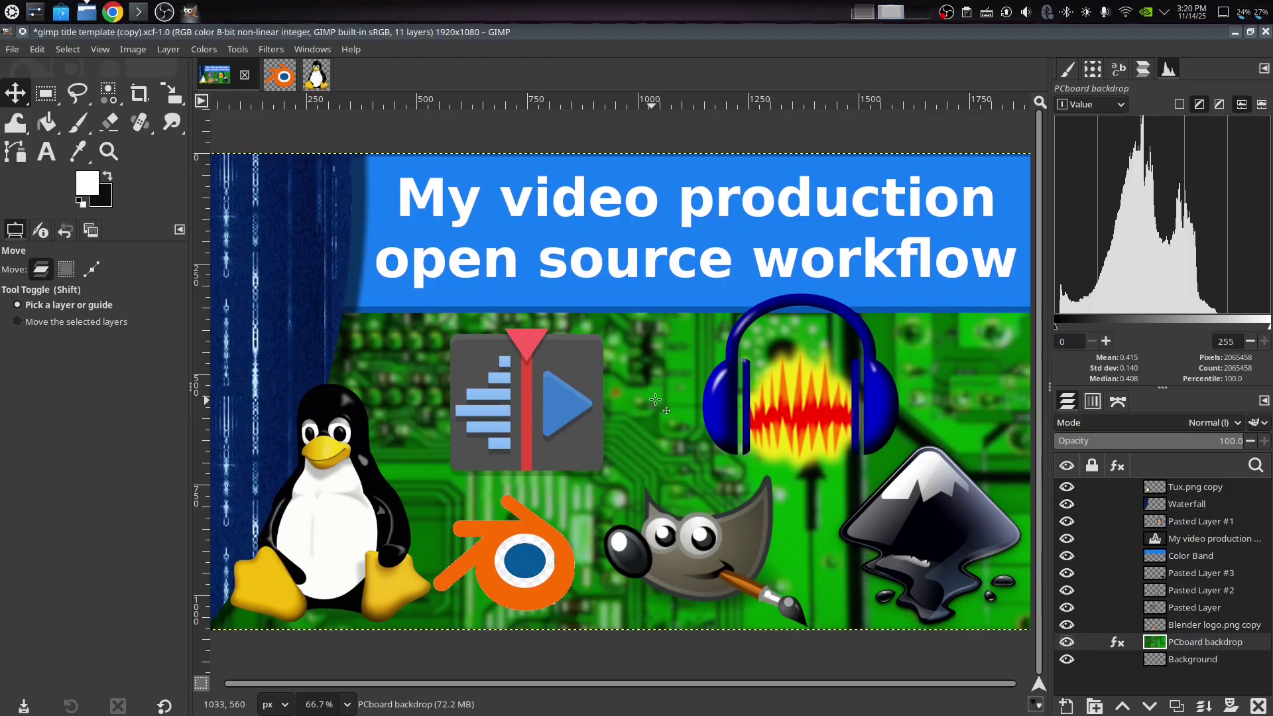
left_click(842, 578)
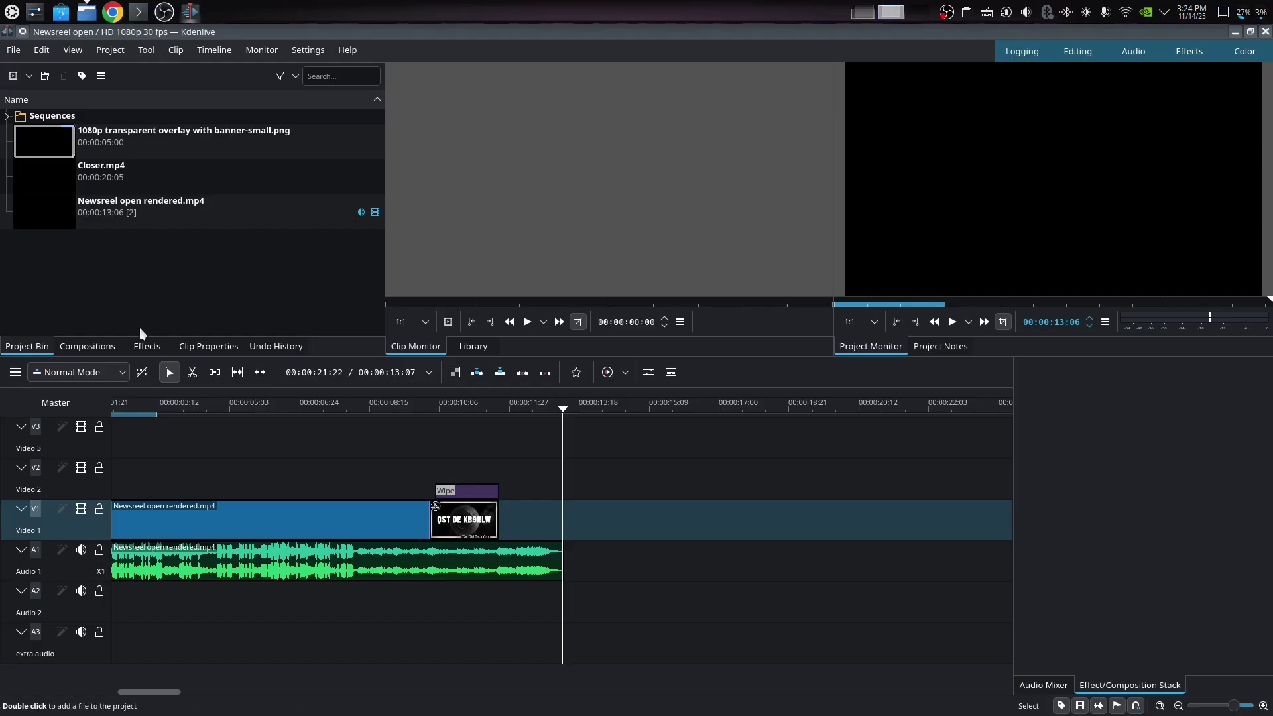
left_click(147, 346)
scroll(201, 255, "down", 3)
scroll(203, 260, "down", 2)
scroll(202, 260, "up", 5)
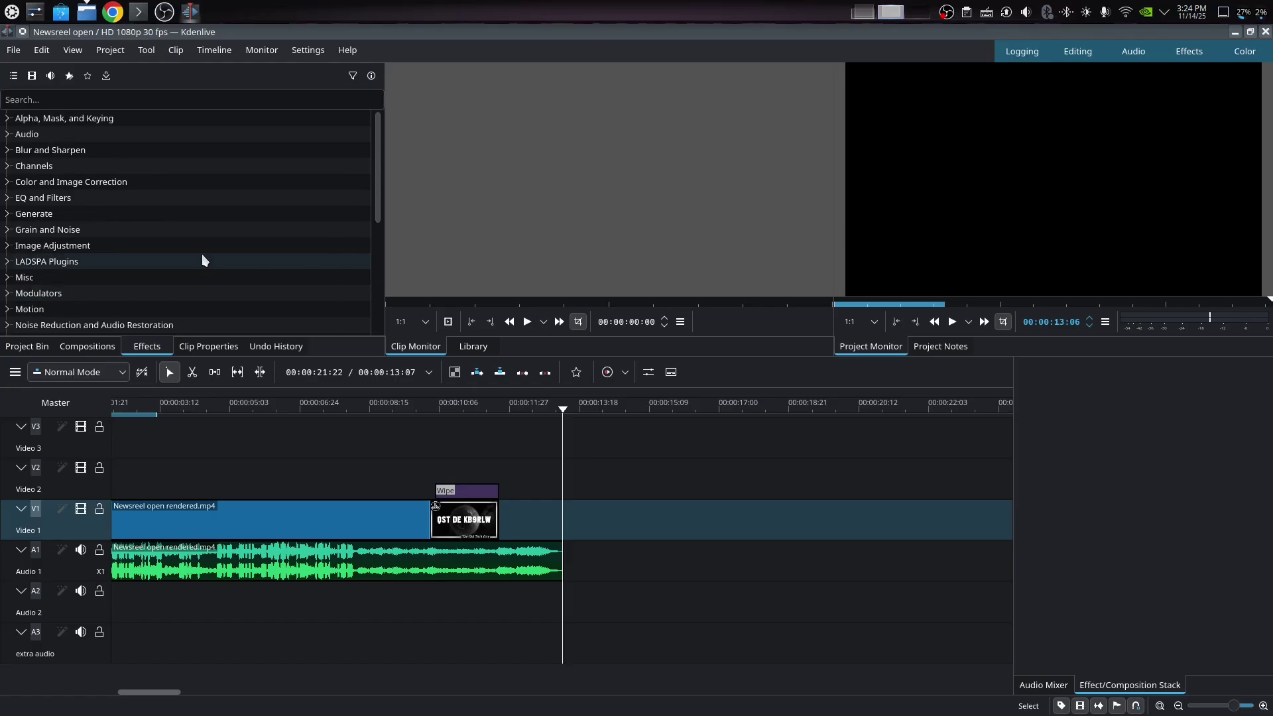
left_click(27, 346)
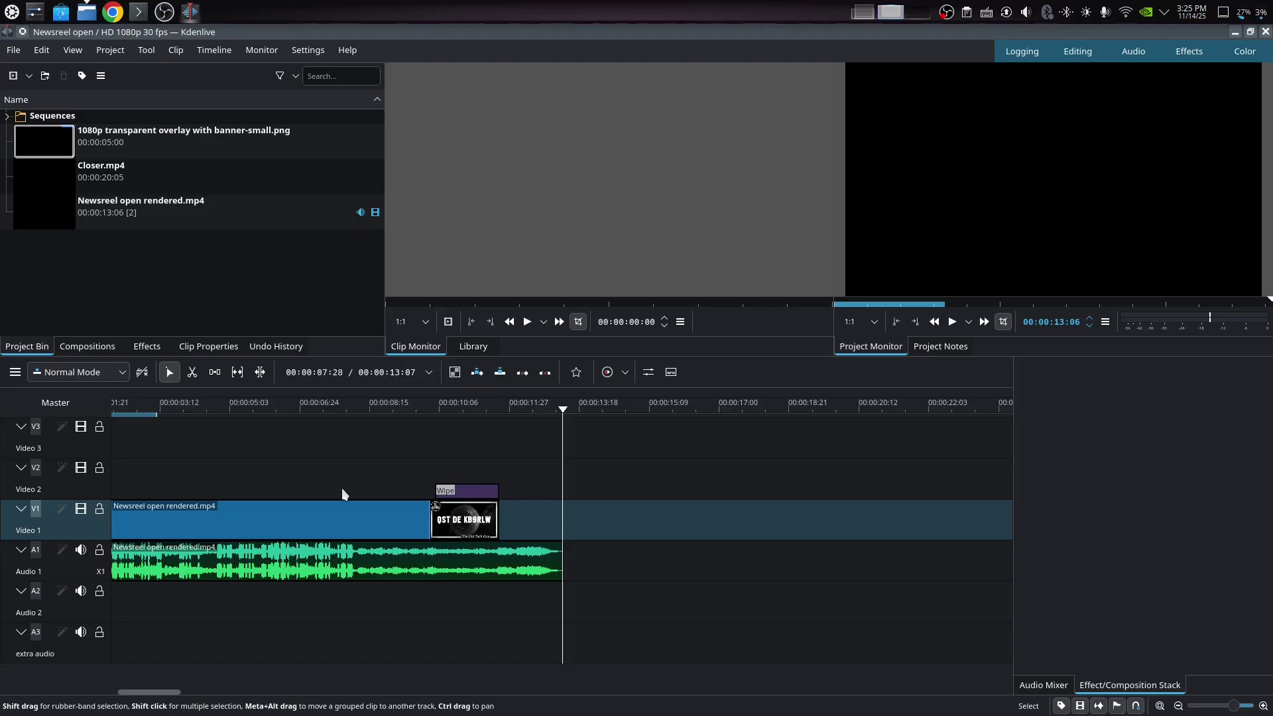
Play the timeline from near 00:00:04 to watch the QST DE KB title card.
left_click(244, 607)
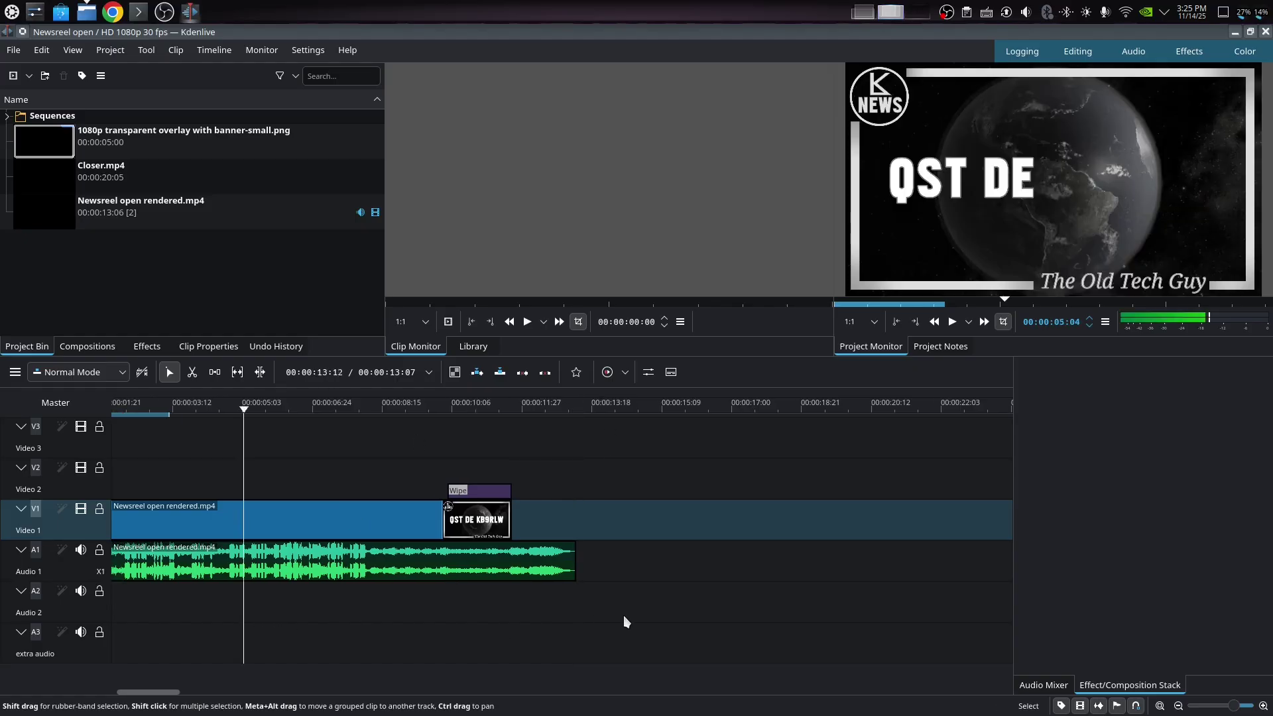
key("space")
key("space")
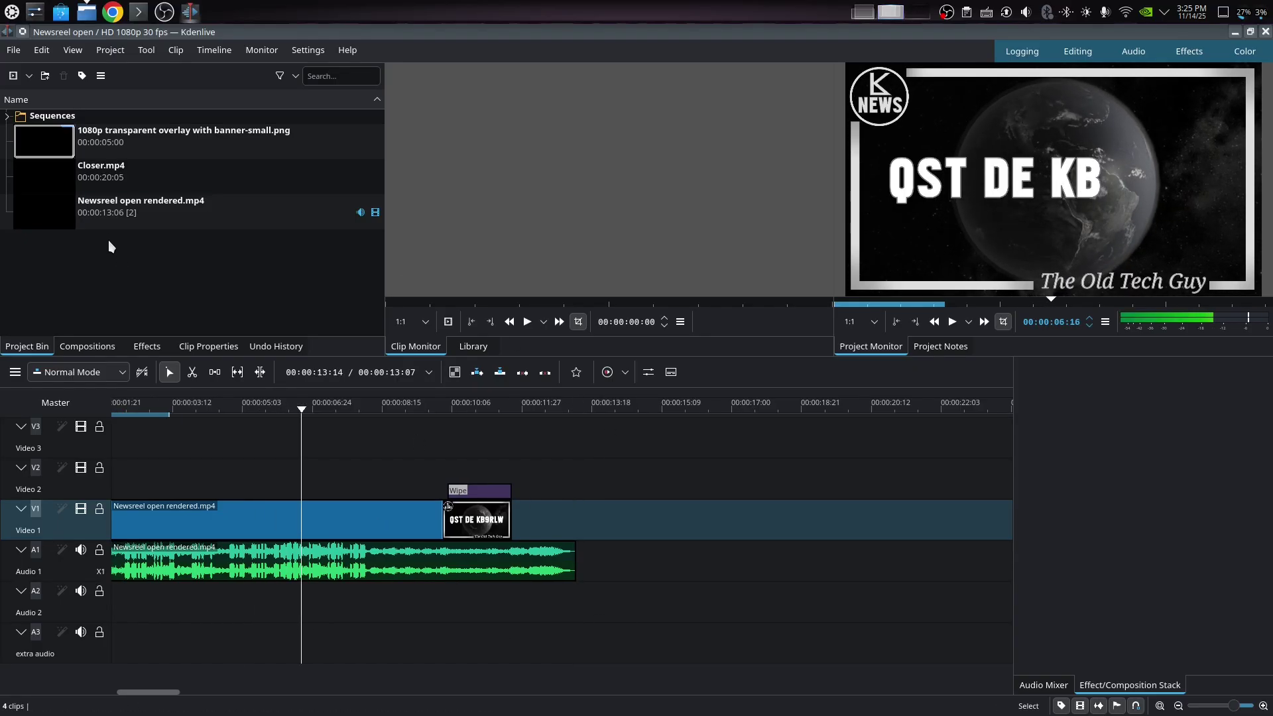
Import Thumbnail.jpg and place it on Video 2 over the end of the opener.
left_click(28, 75)
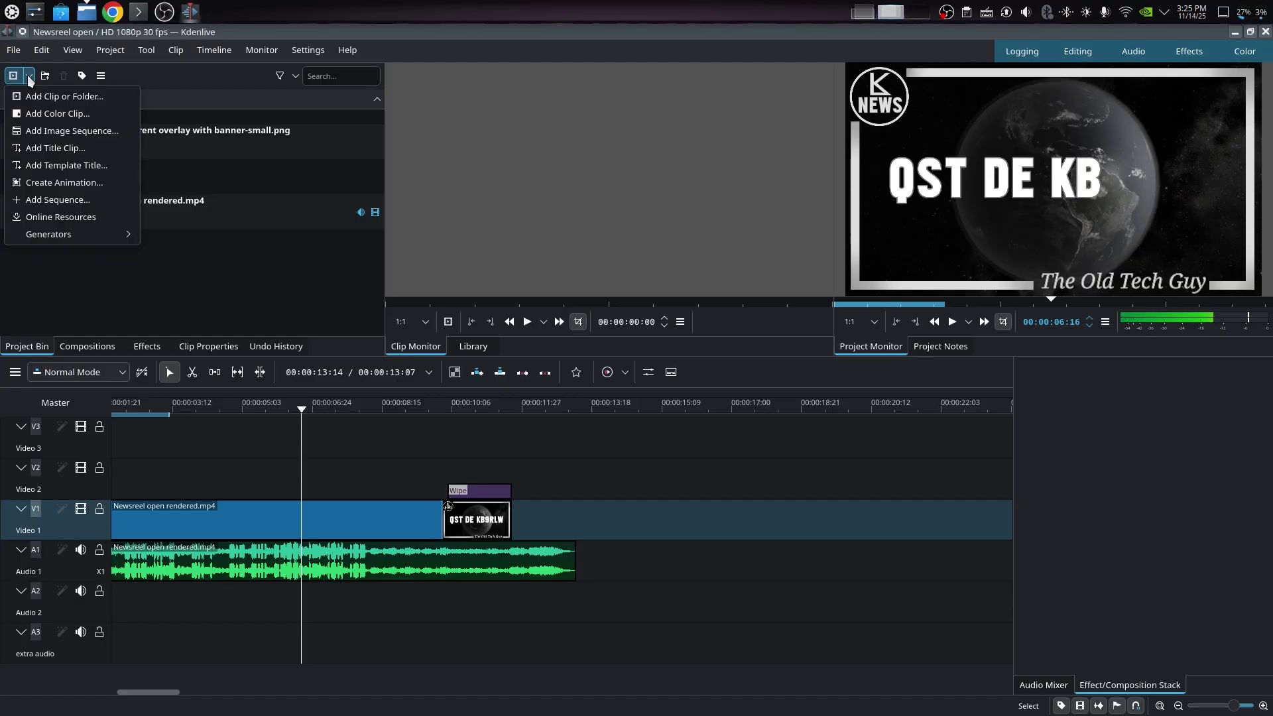
left_click(52, 101)
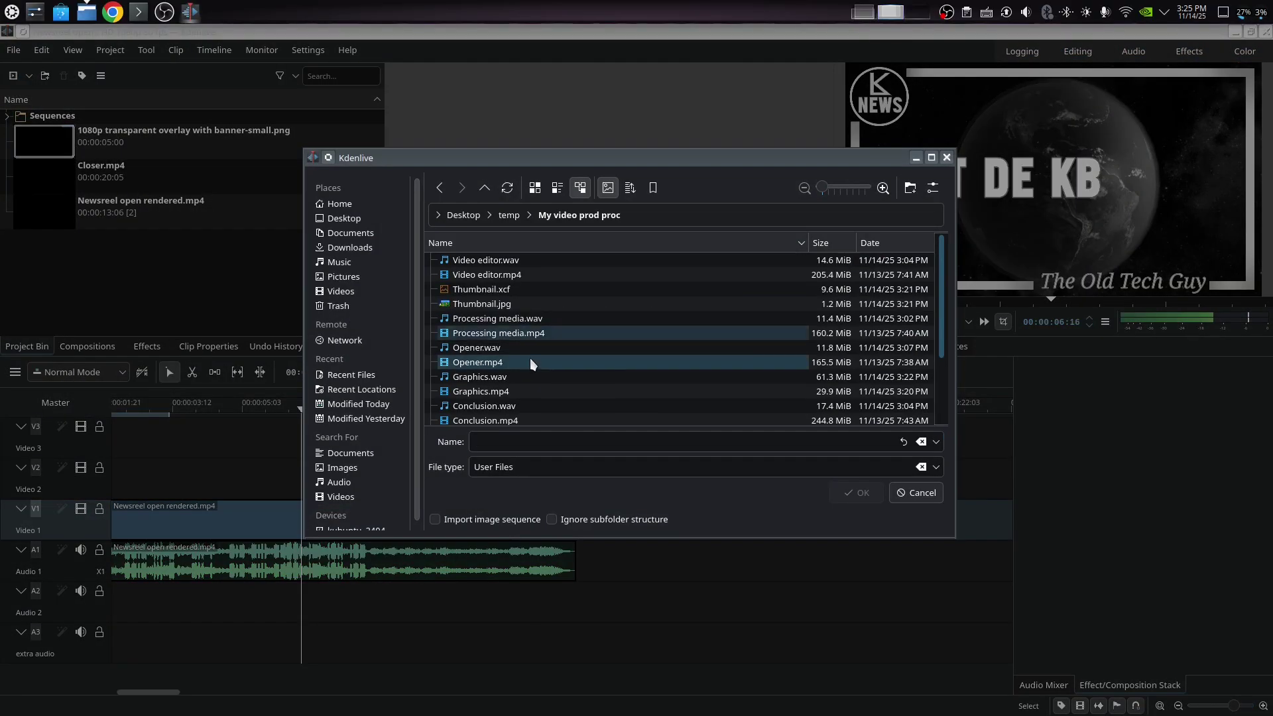
double_click(505, 303)
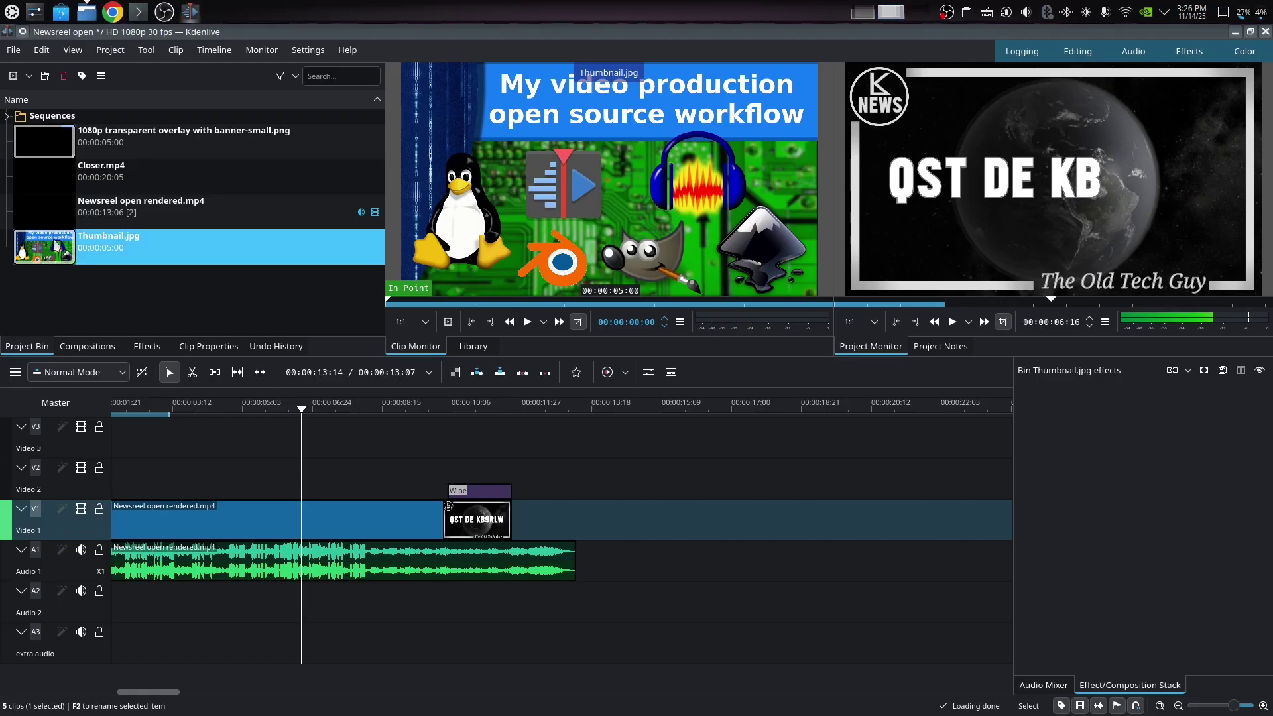
left_click_drag(56, 246, 448, 476)
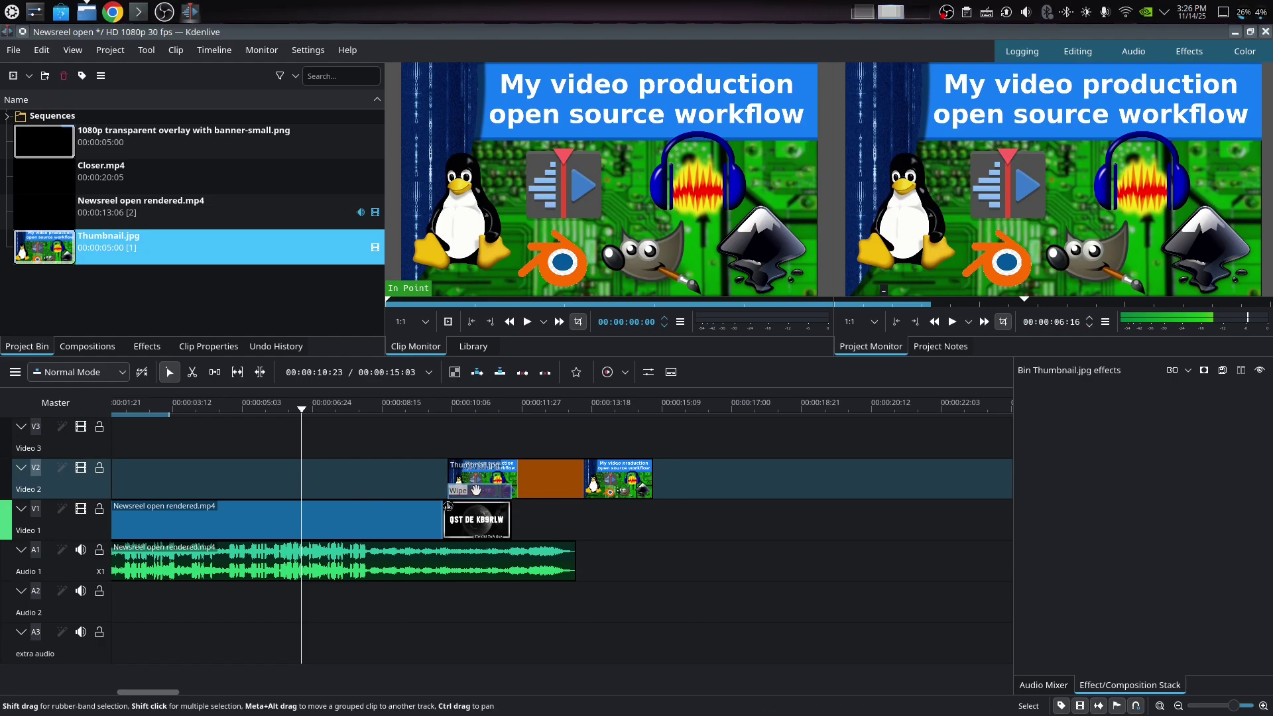
Play the timeline from about 9 seconds to check the thumbnail.
left_click(429, 597)
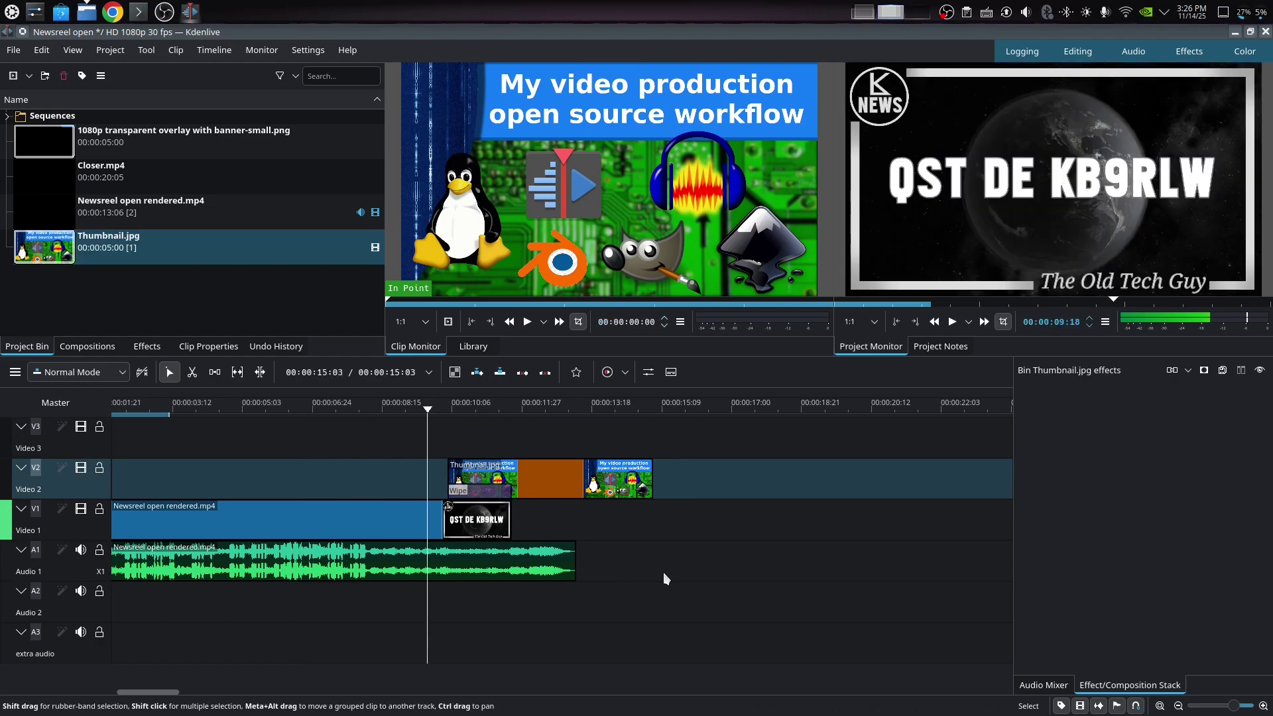
key("space")
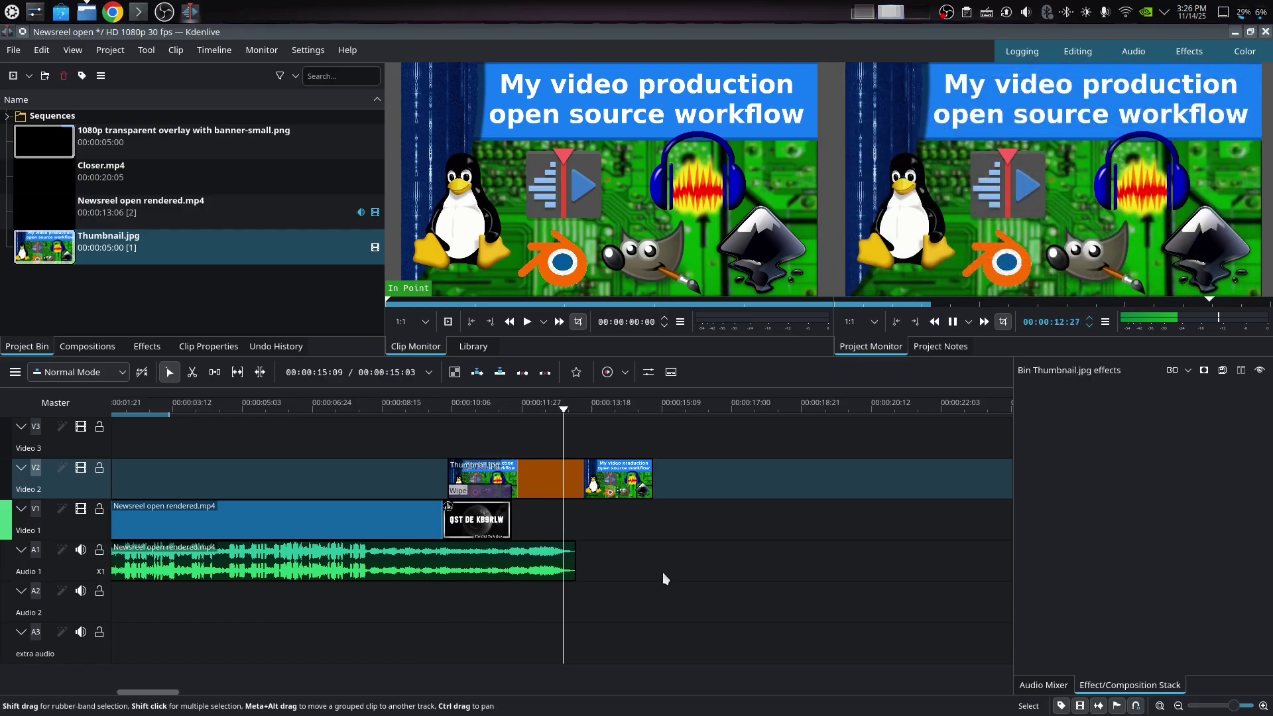
key("space")
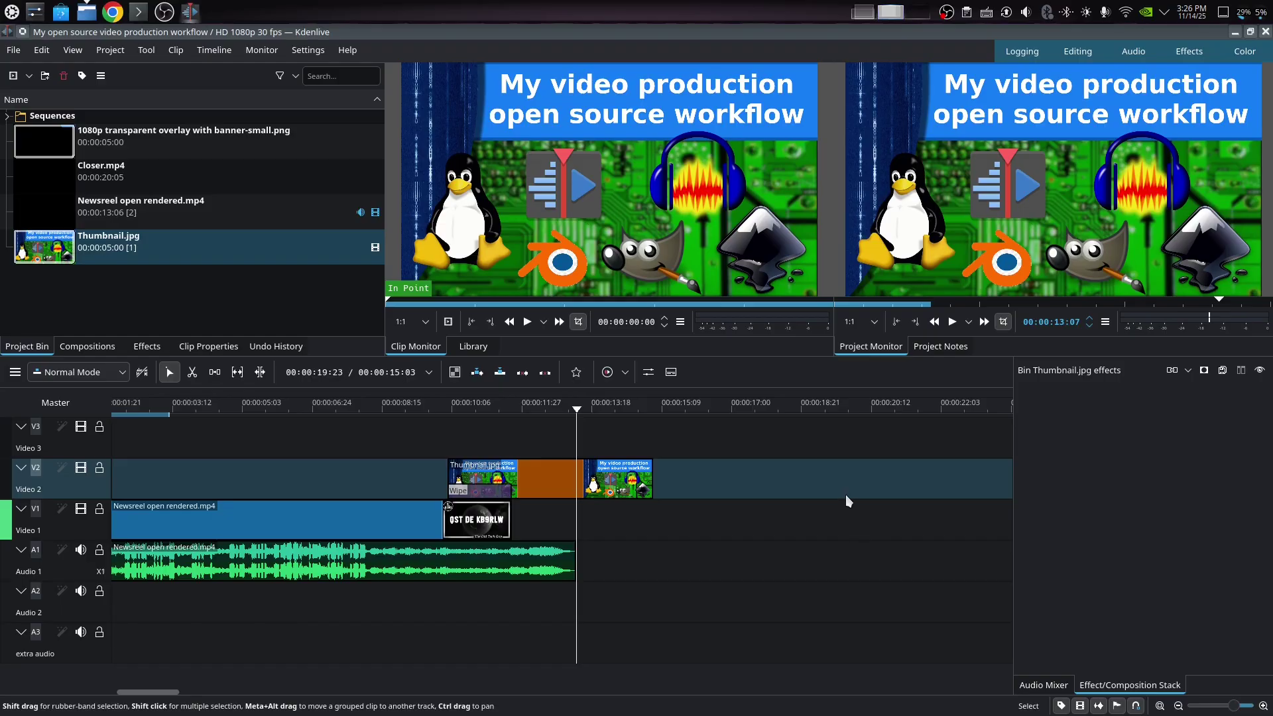
Import Opener.wav and Opener.mp4, transcoding the video to a constant frame rate.
left_click(13, 75)
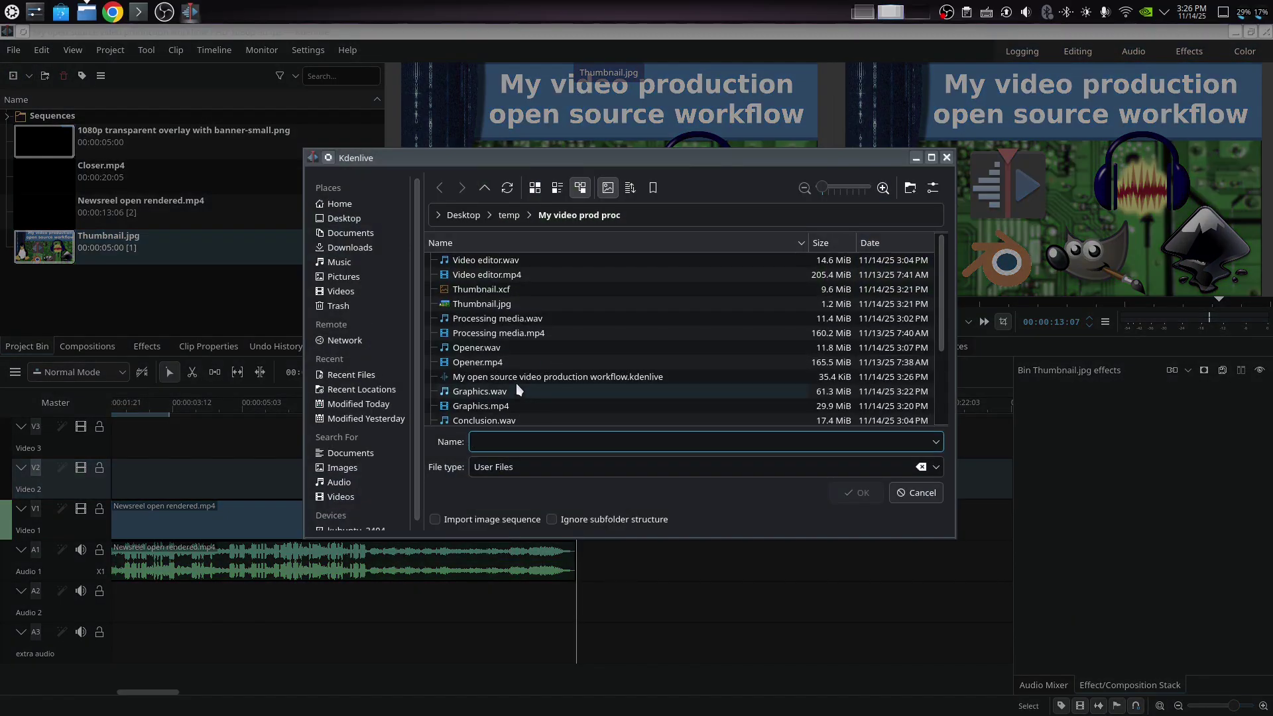
left_click(506, 349)
left_click(518, 364, "ctrl")
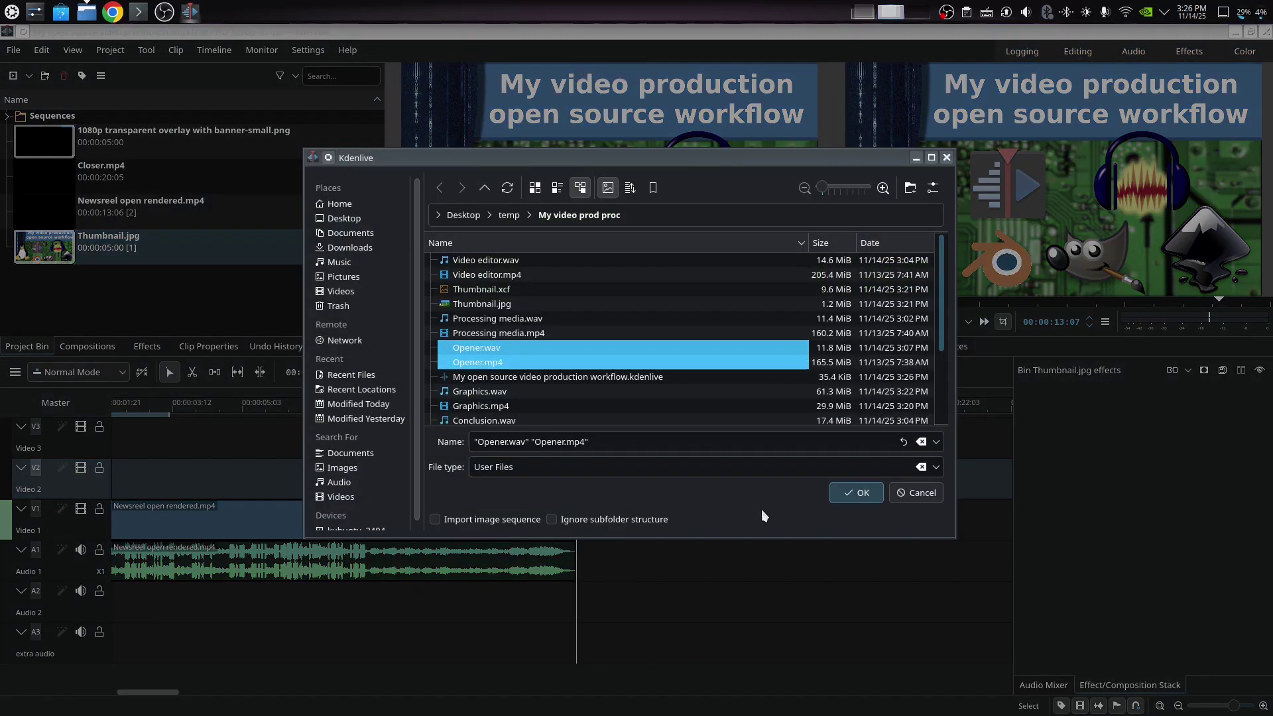
left_click(842, 497)
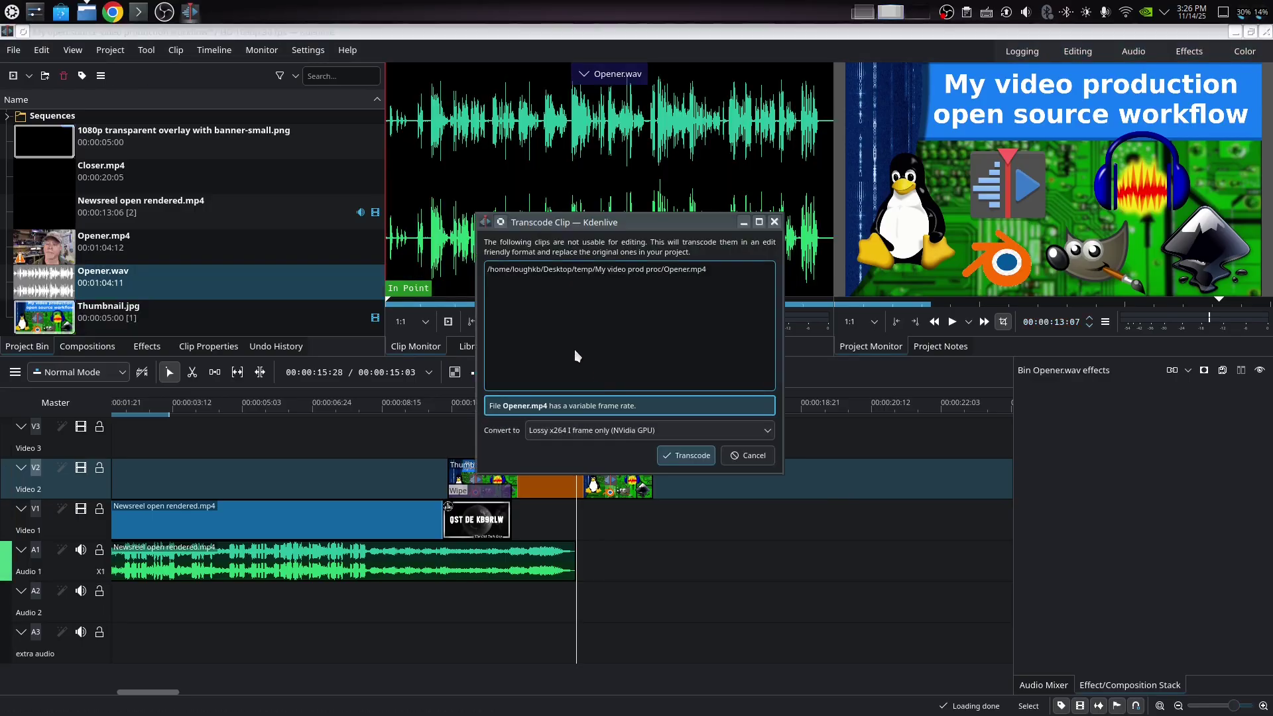
left_click(690, 450)
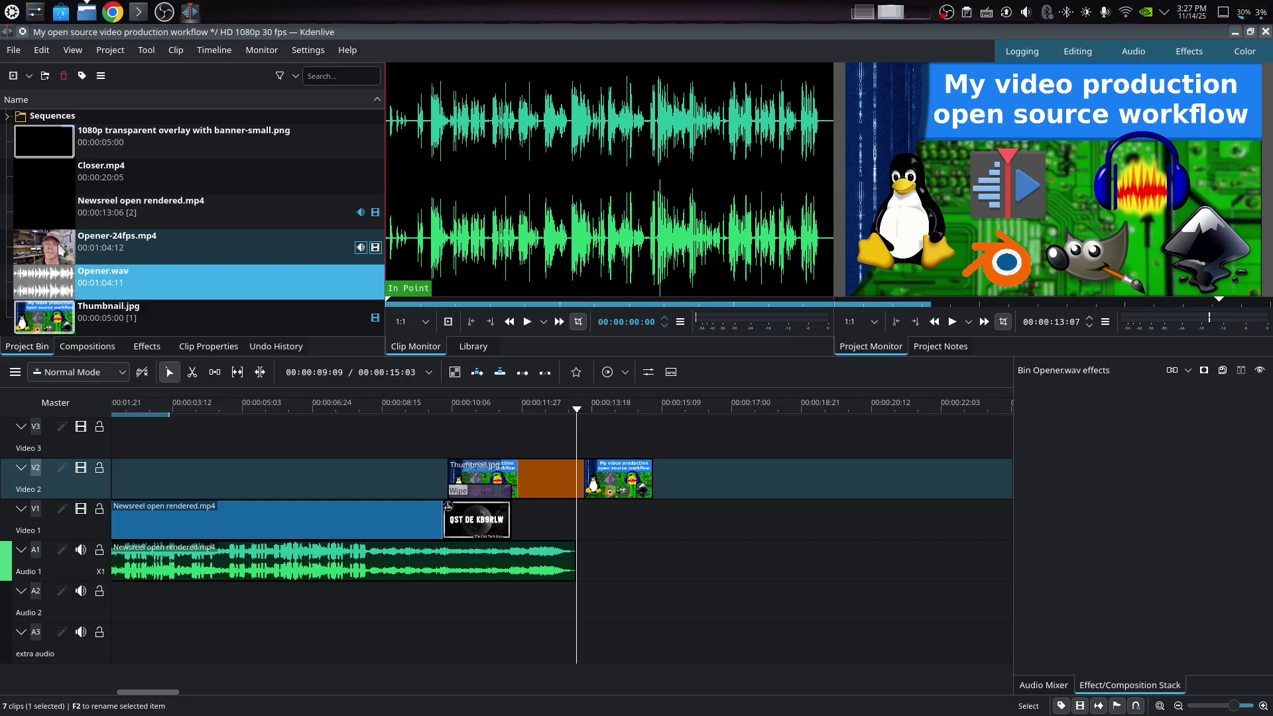
Place Opener-24fps.mp4 on Video 1 after the newsreel opener and preview Opener.wav.
left_click_drag(60, 248, 660, 547)
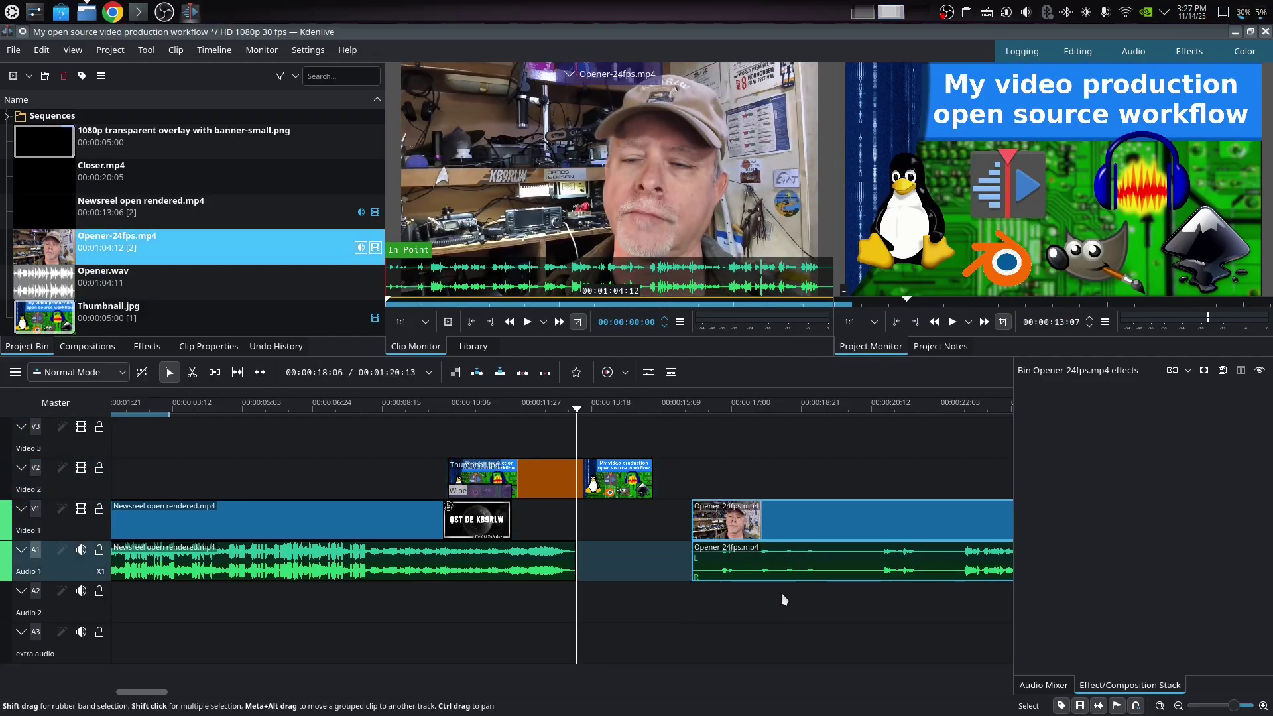
scroll(781, 593, "right", 5)
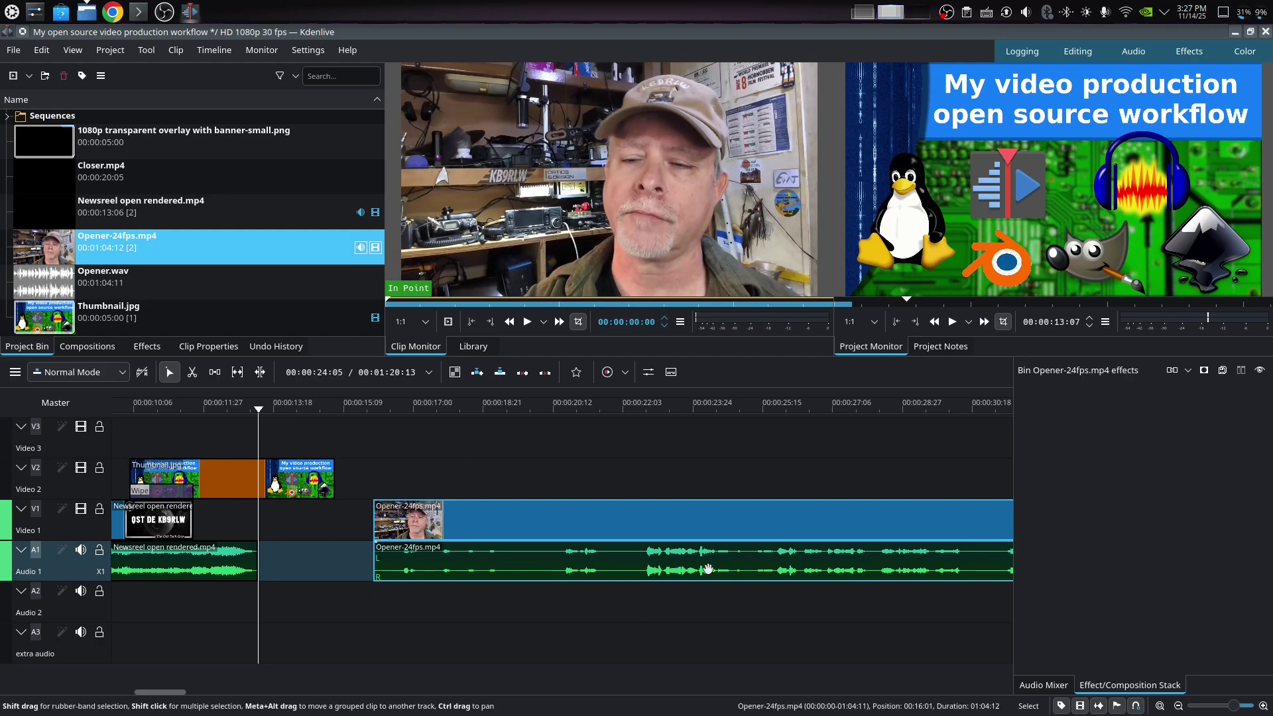
left_click(47, 279)
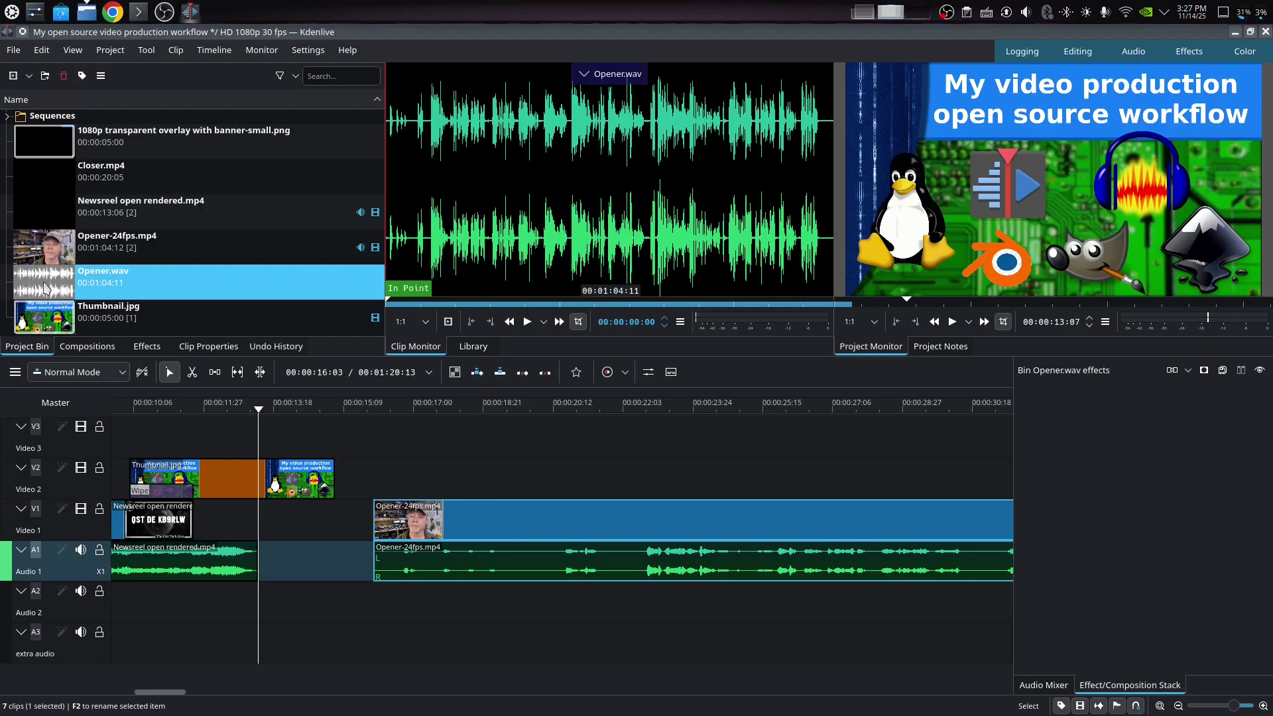
Ungroup the talking-head clip, move its camera audio to Audio 2, and put Opener.wav on Audio 1.
left_click(650, 527)
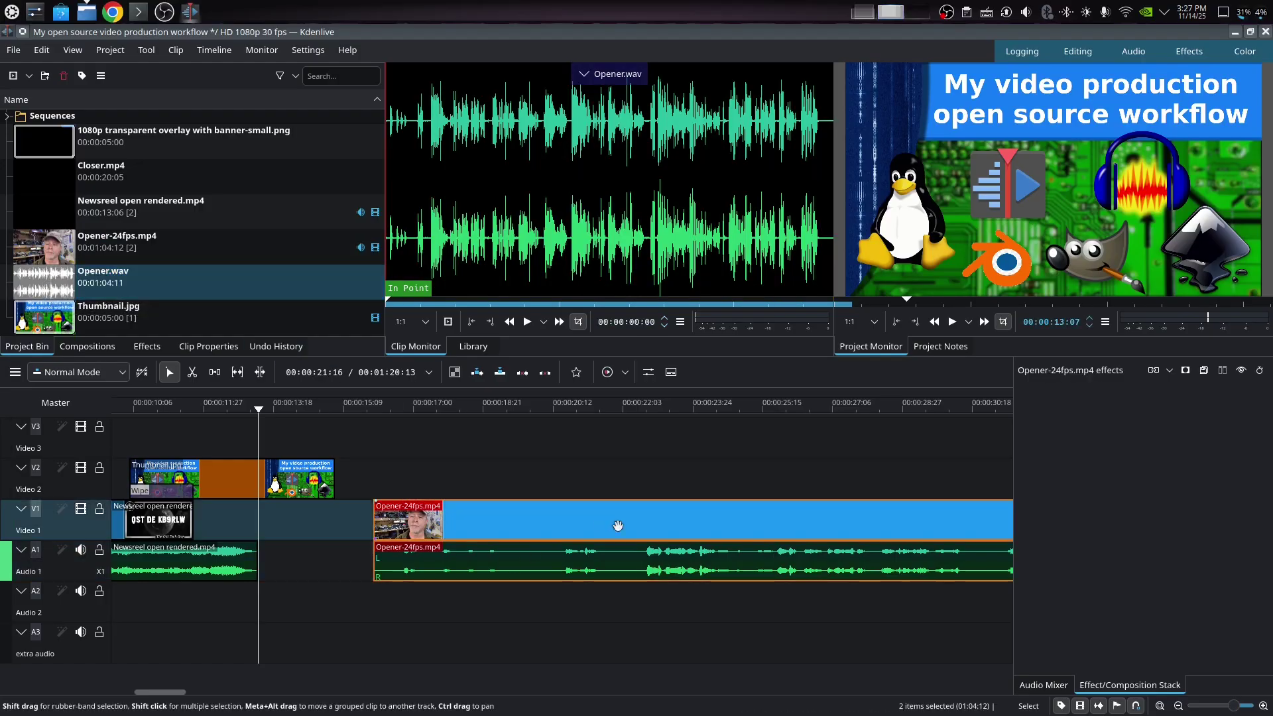
right_click(698, 527)
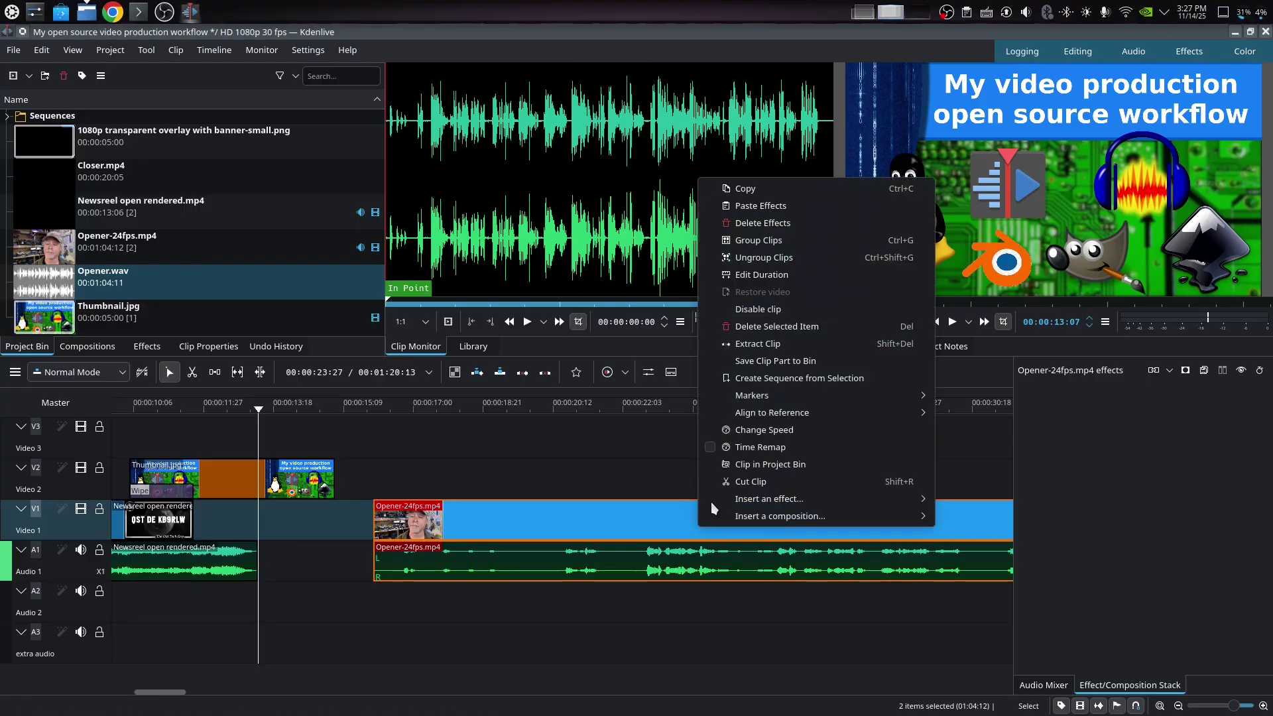
left_click(752, 240)
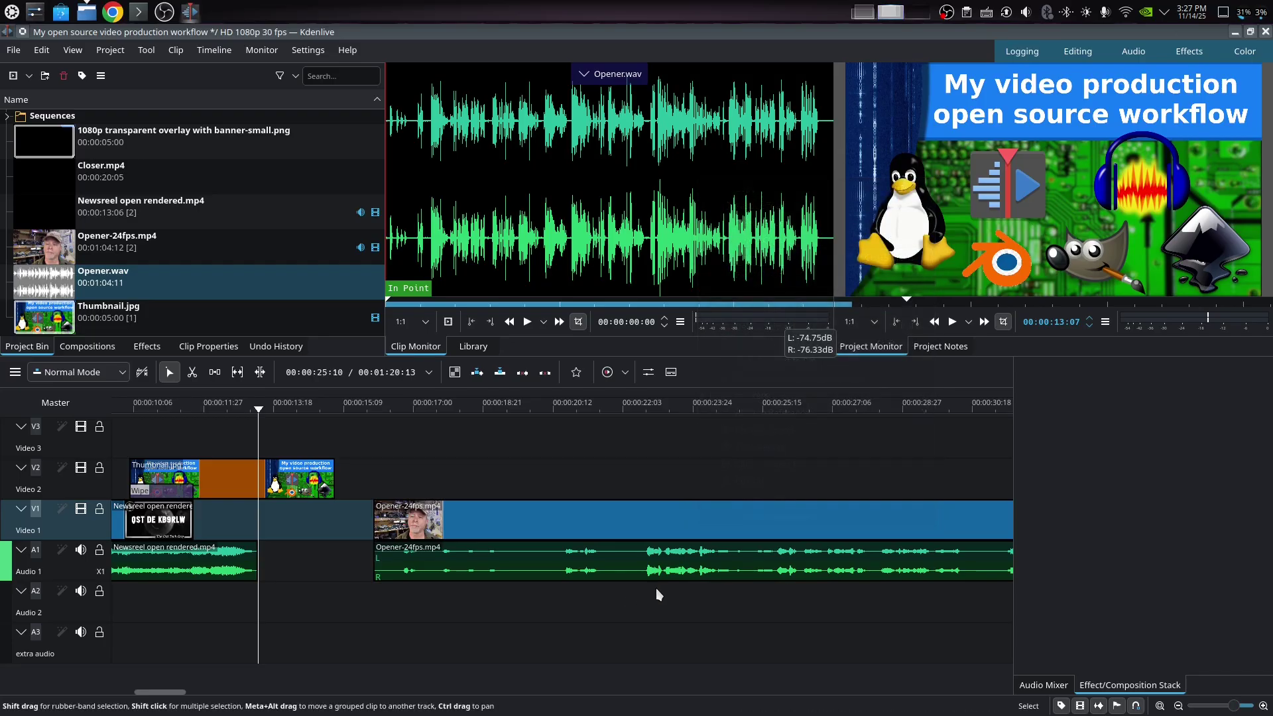
left_click(608, 572)
left_click_drag(608, 572, 608, 612)
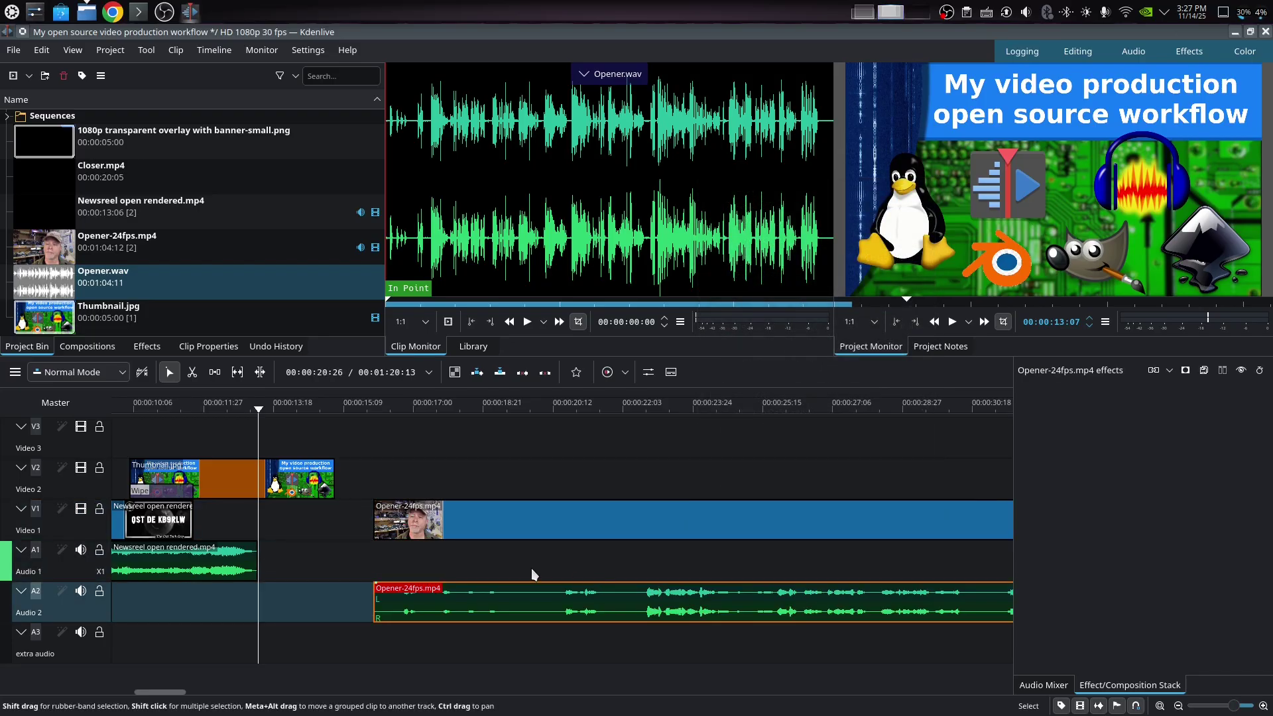
left_click_drag(39, 283, 457, 558)
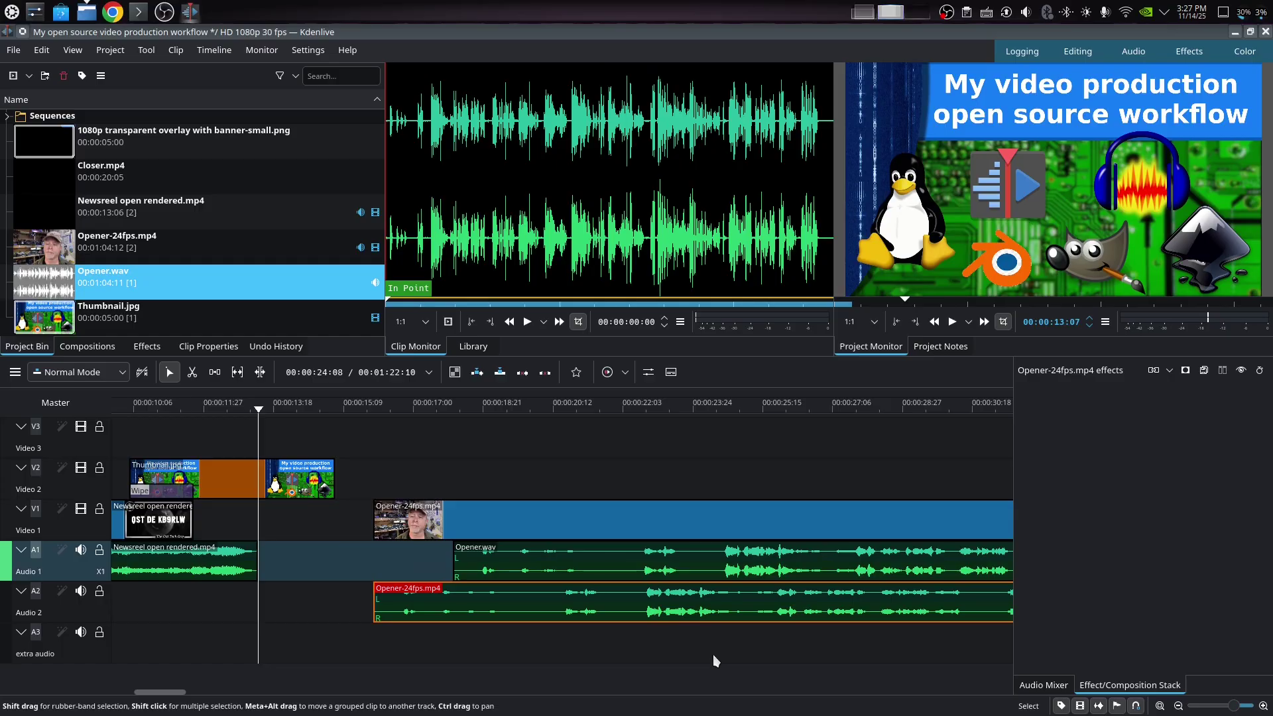
mouse_move(777, 568)
left_mouse_down()
mouse_move(704, 566)
mouse_move(759, 567)
left_mouse_up()
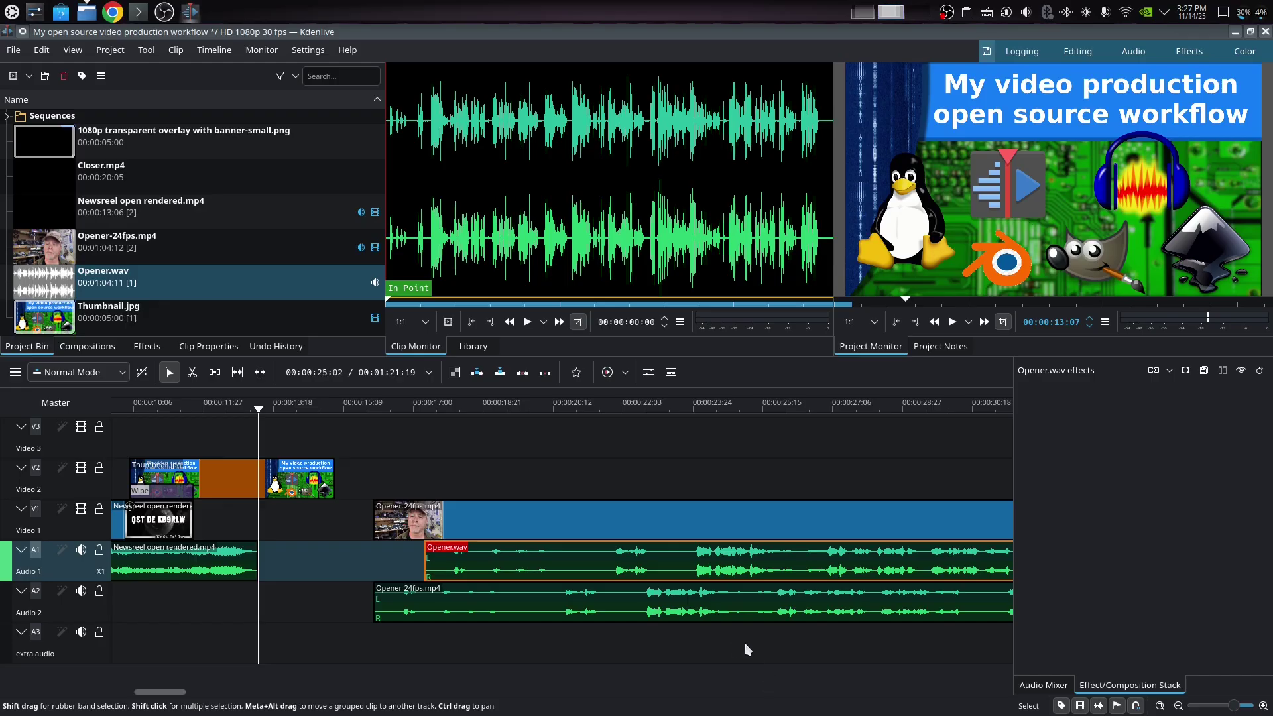
Set the camera audio clip on Audio 2 as the audio sync reference.
left_click(675, 603)
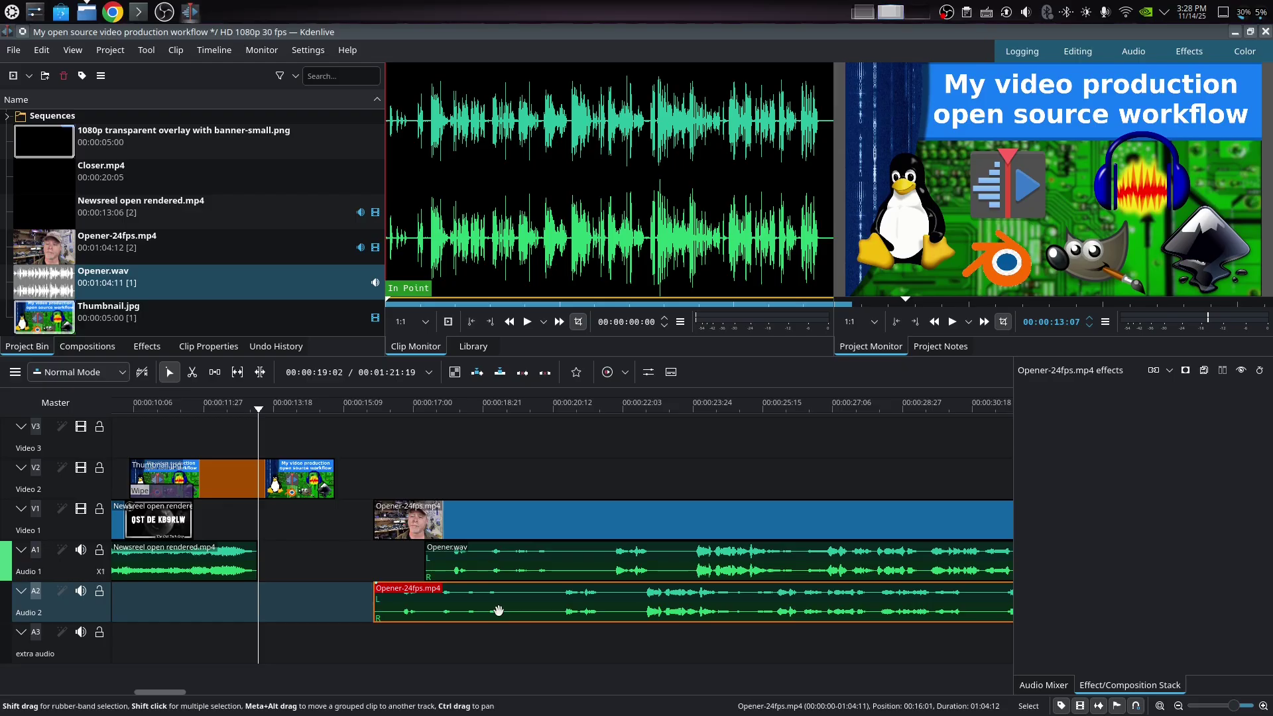
right_click(666, 605)
mouse_move(736, 496)
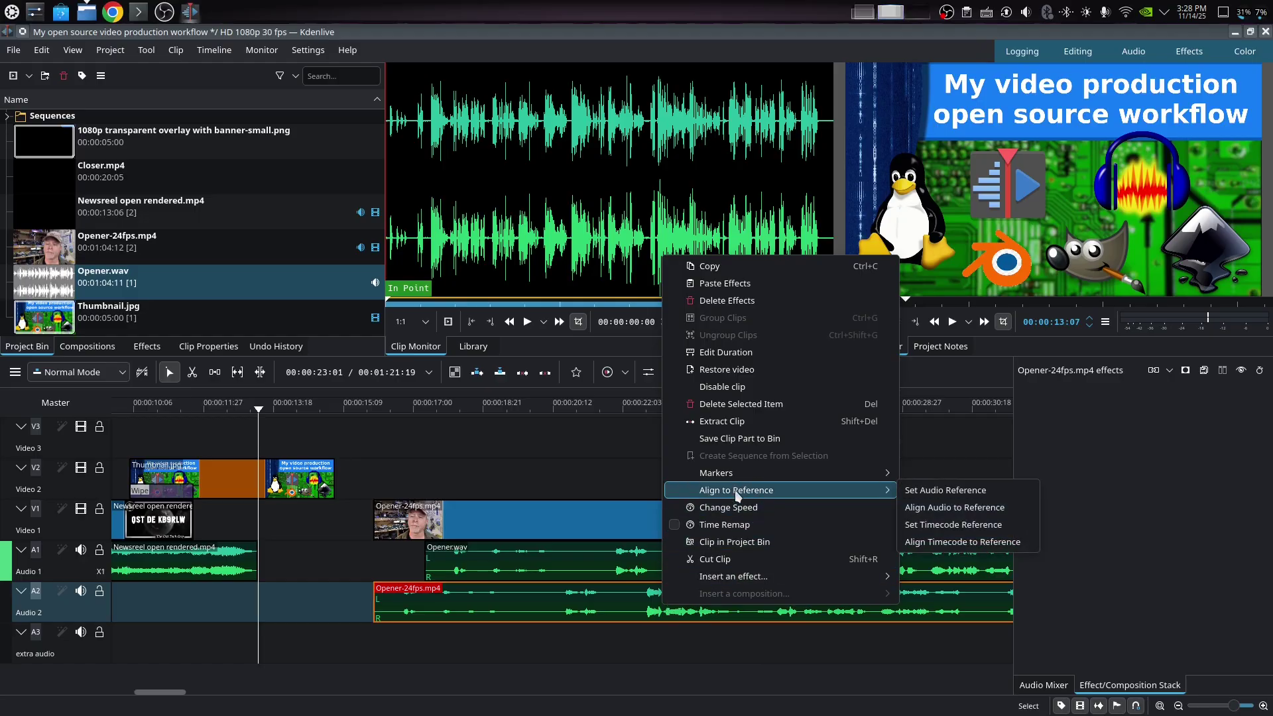
left_click(928, 492)
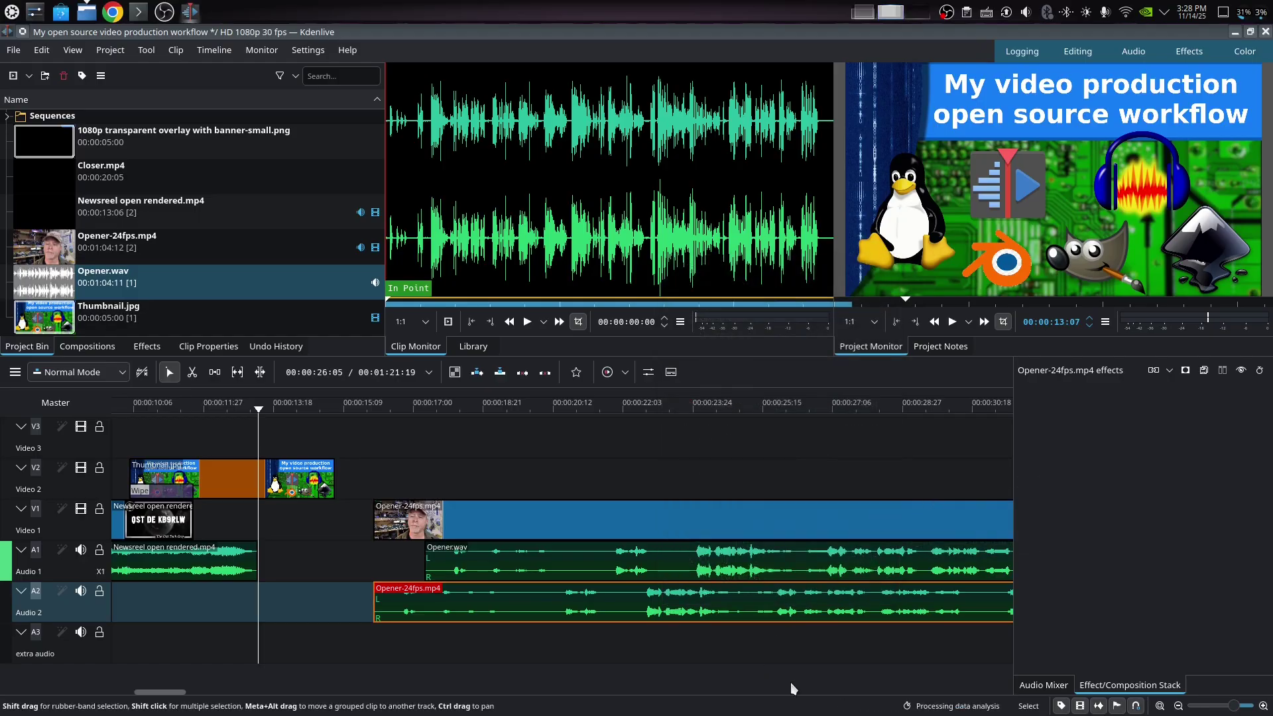
Align Opener.wav to the reference audio, then delete the camera audio clip.
left_click(660, 563)
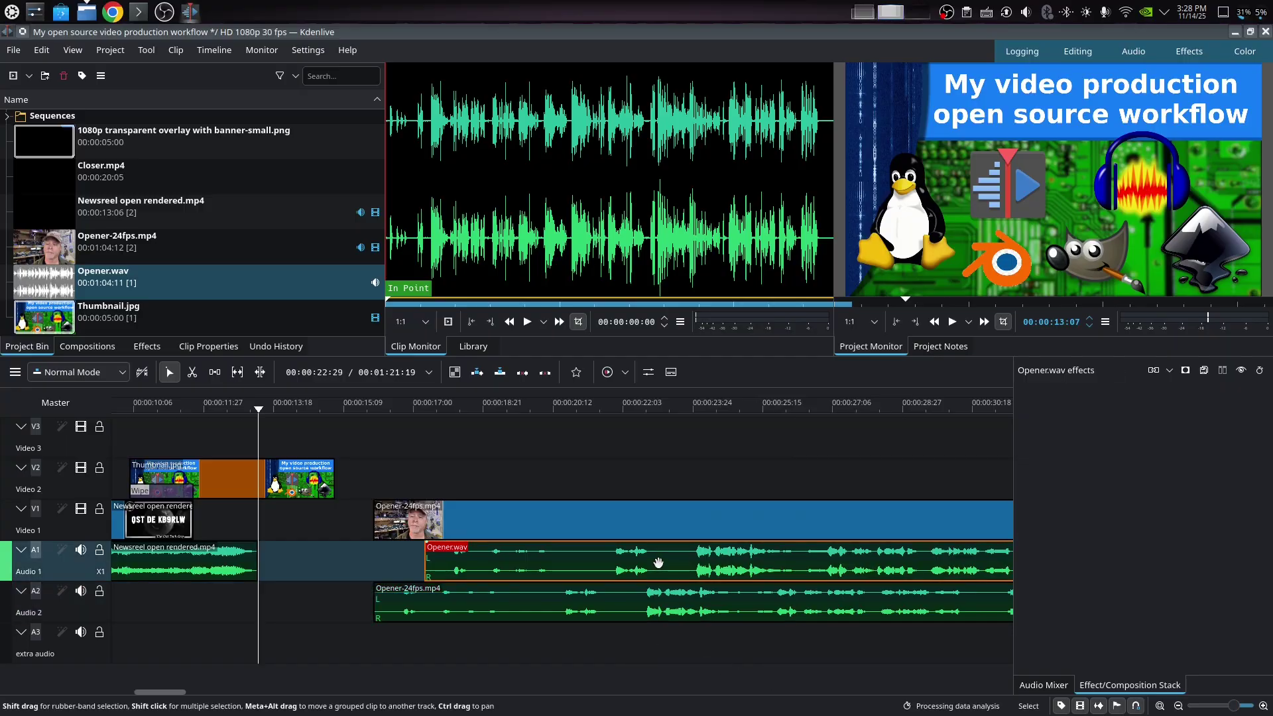
right_click(680, 562)
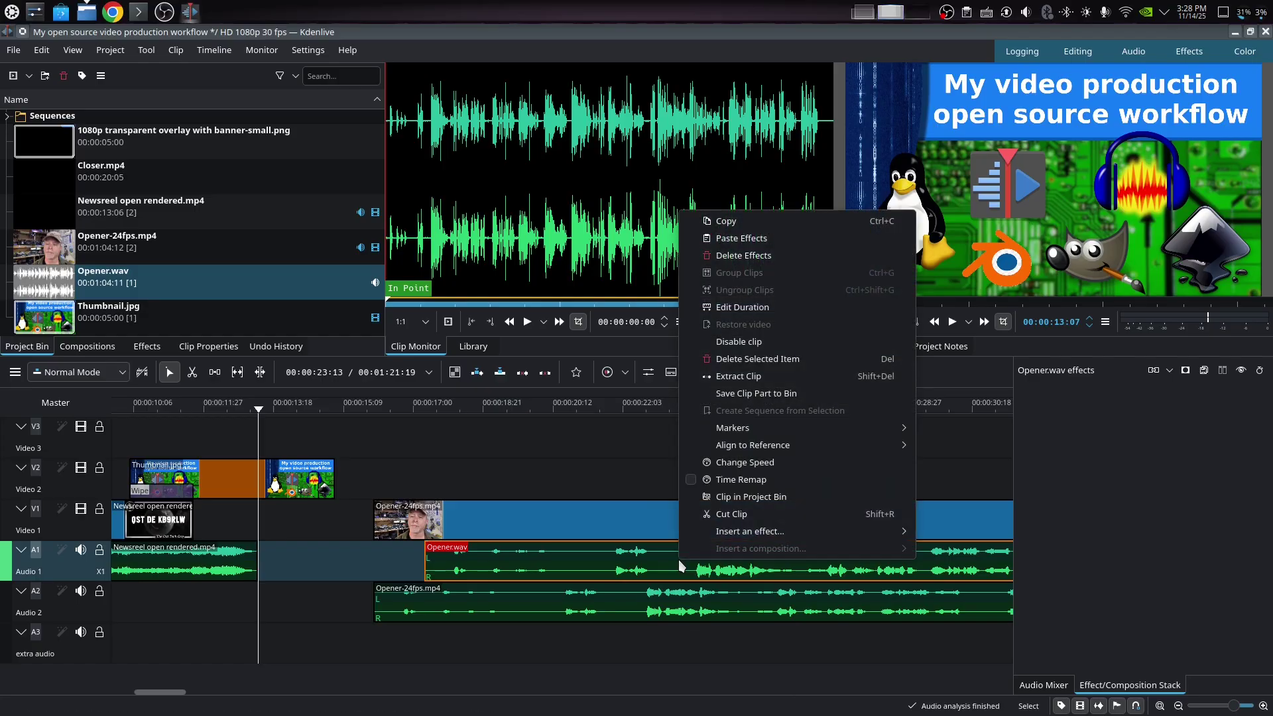
mouse_move(763, 446)
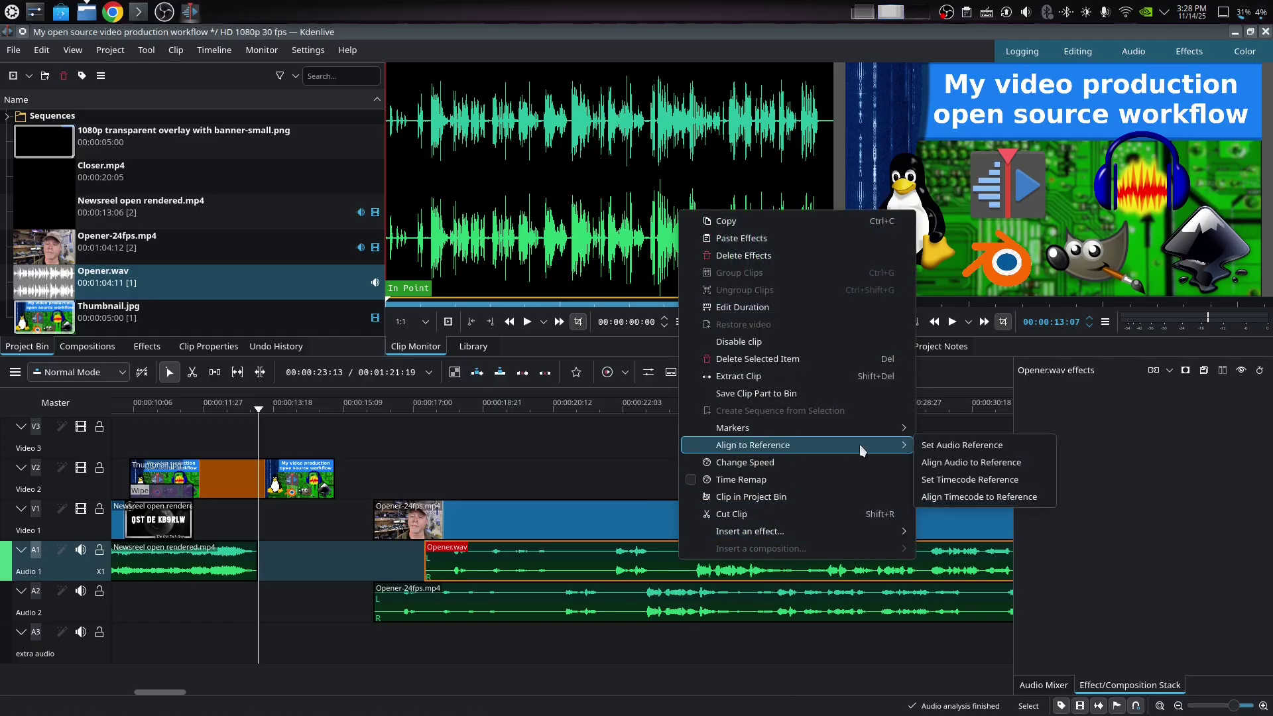
left_click(937, 463)
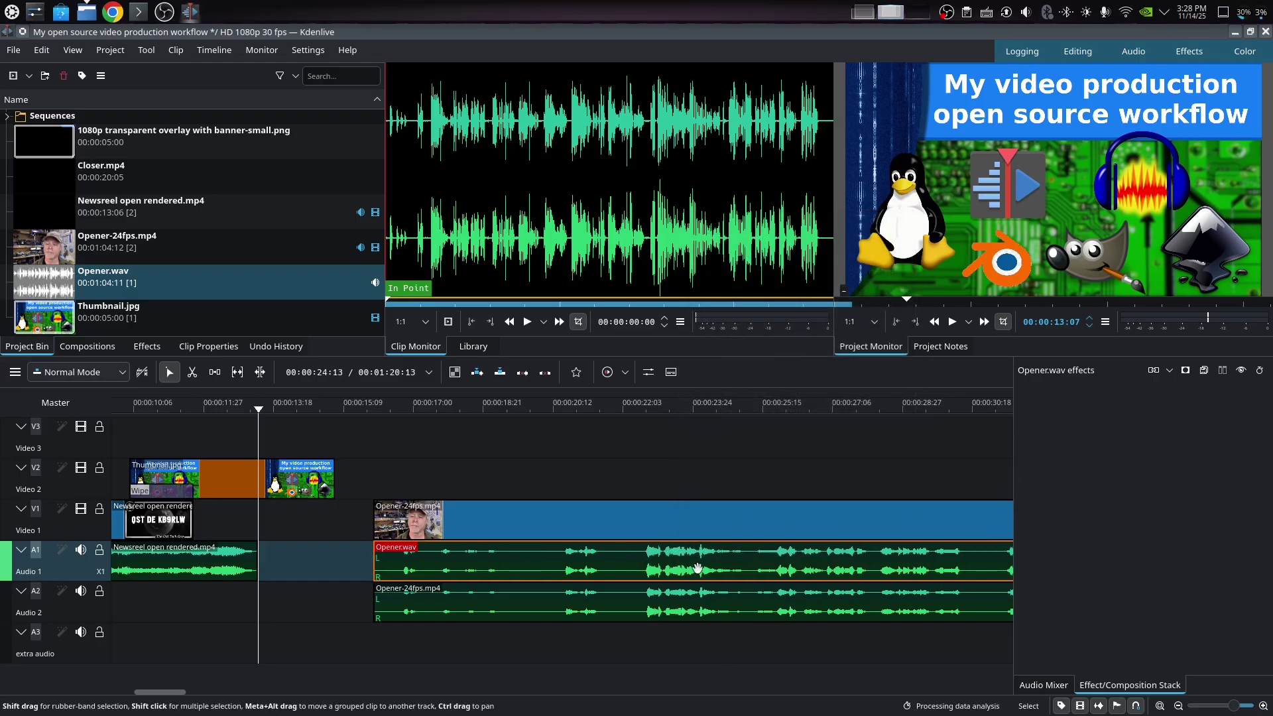
left_click(661, 611)
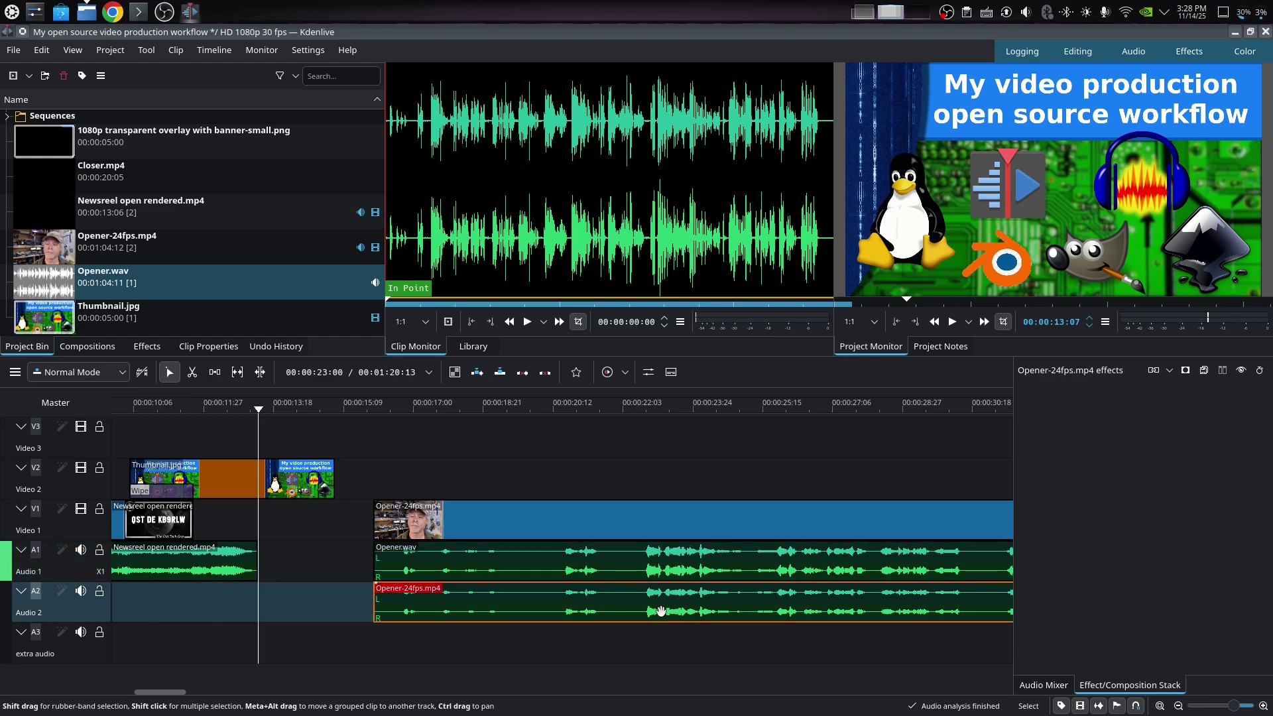
key("Delete")
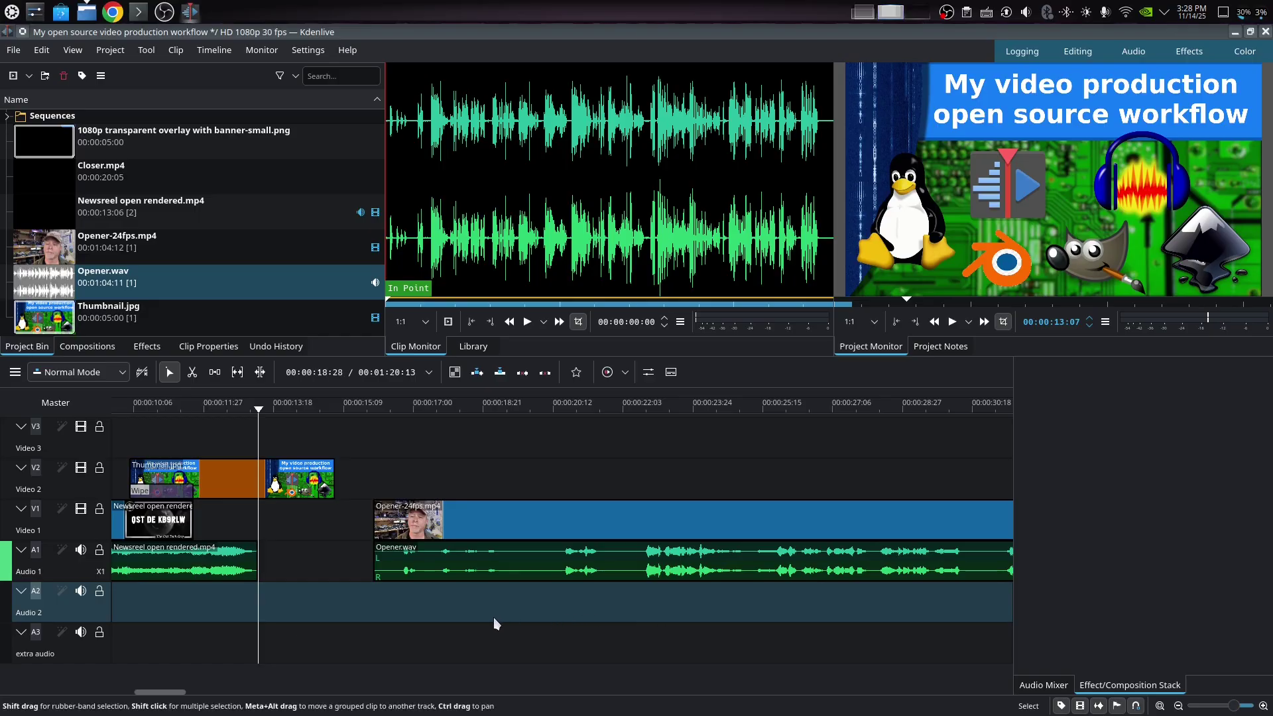
Trim the opening off both Opener.wav and the talking-head video after previewing around 21 seconds.
left_click(563, 597)
key("space")
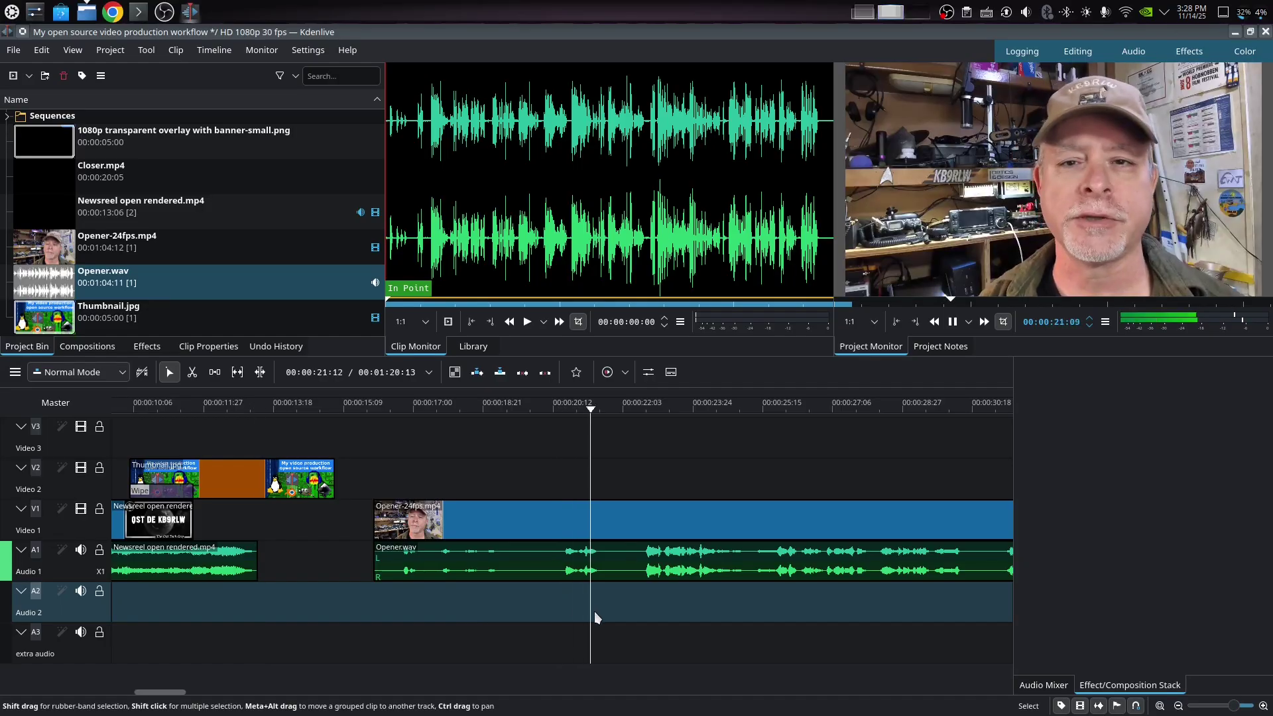
key("space")
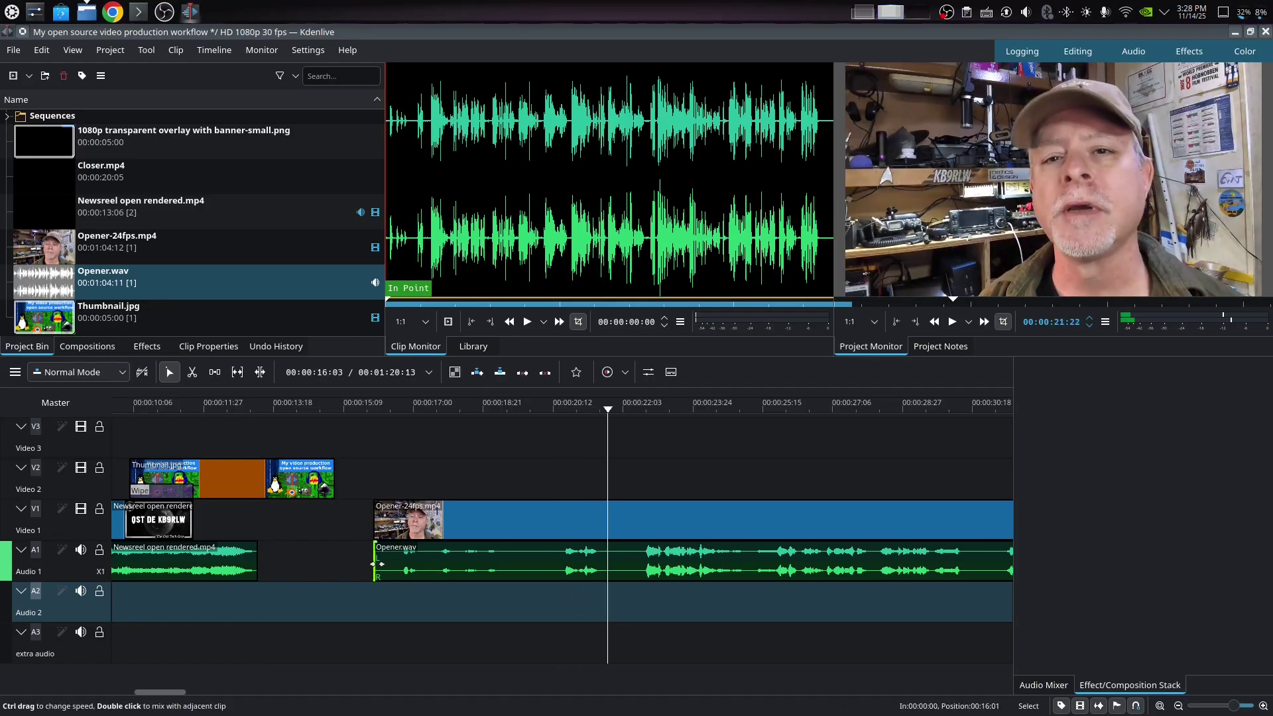
left_click_drag(376, 562, 560, 564)
left_click_drag(375, 519, 553, 520)
Move both Opener clips left so they sit right after the newsreel opener.
left_click(718, 529)
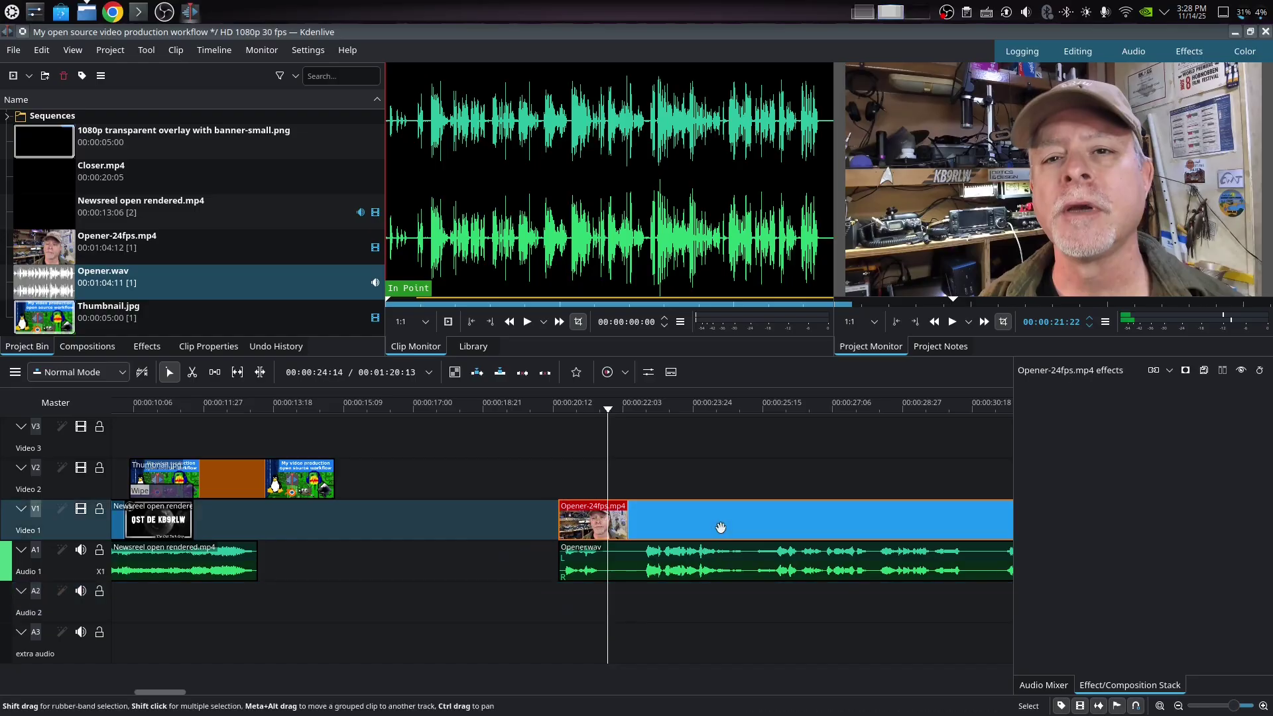
left_click(720, 562, "shift")
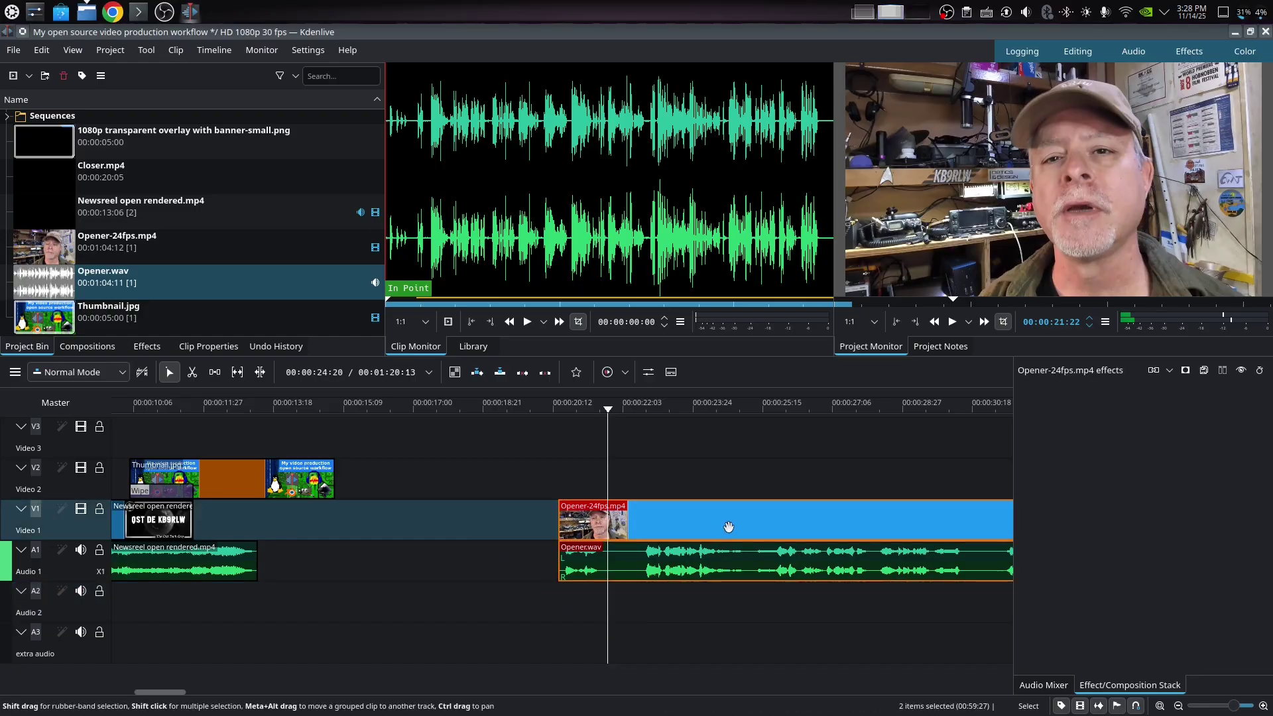
left_click_drag(728, 527, 403, 545)
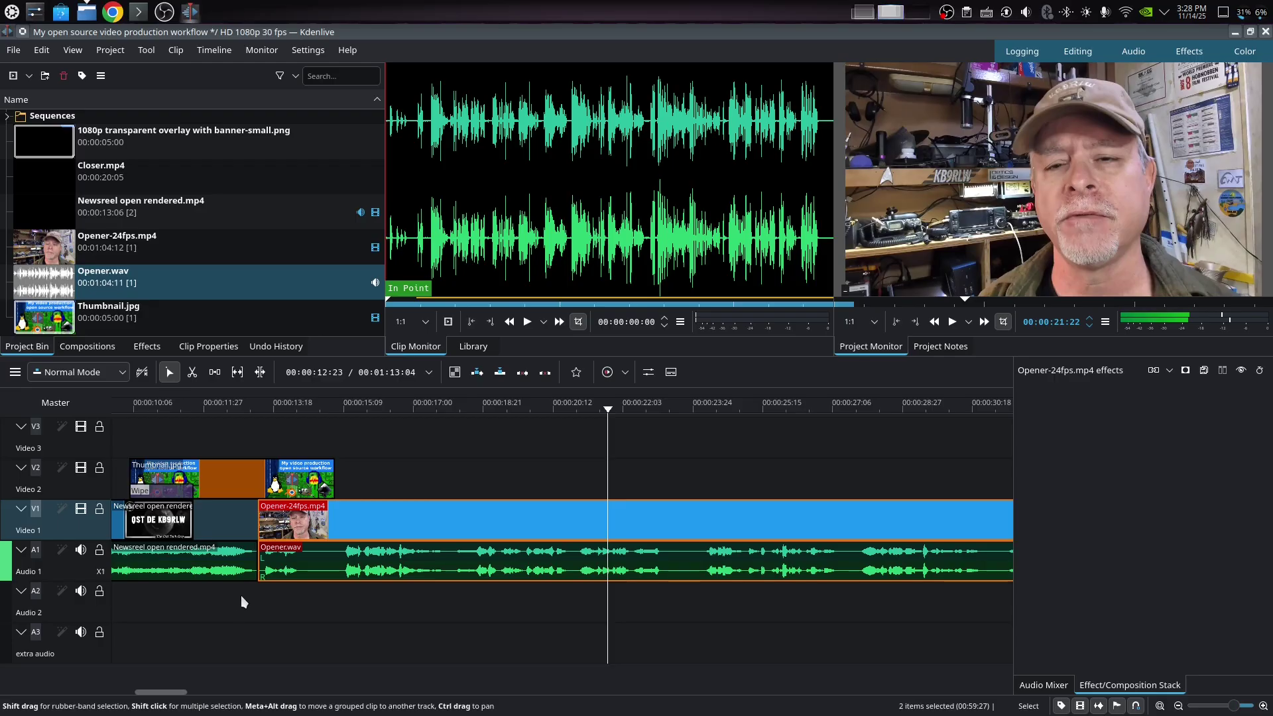
scroll(264, 603, "up", 5)
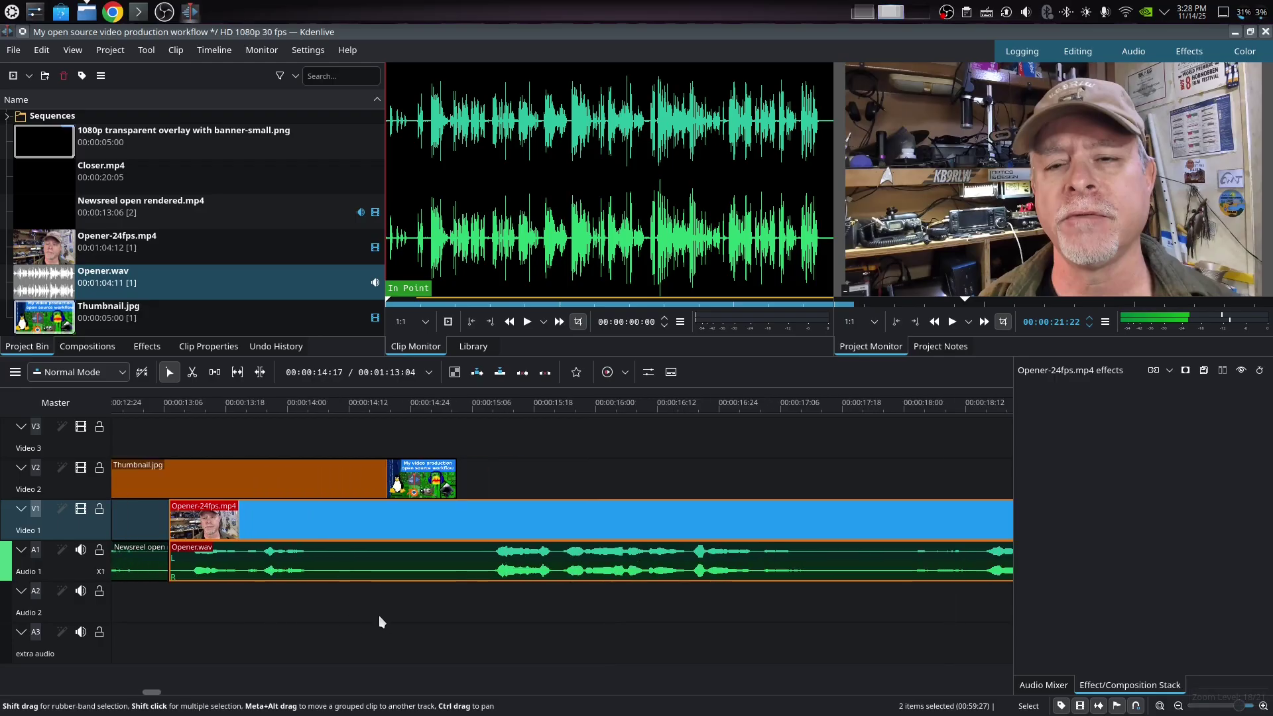
scroll(519, 631, "down", 1)
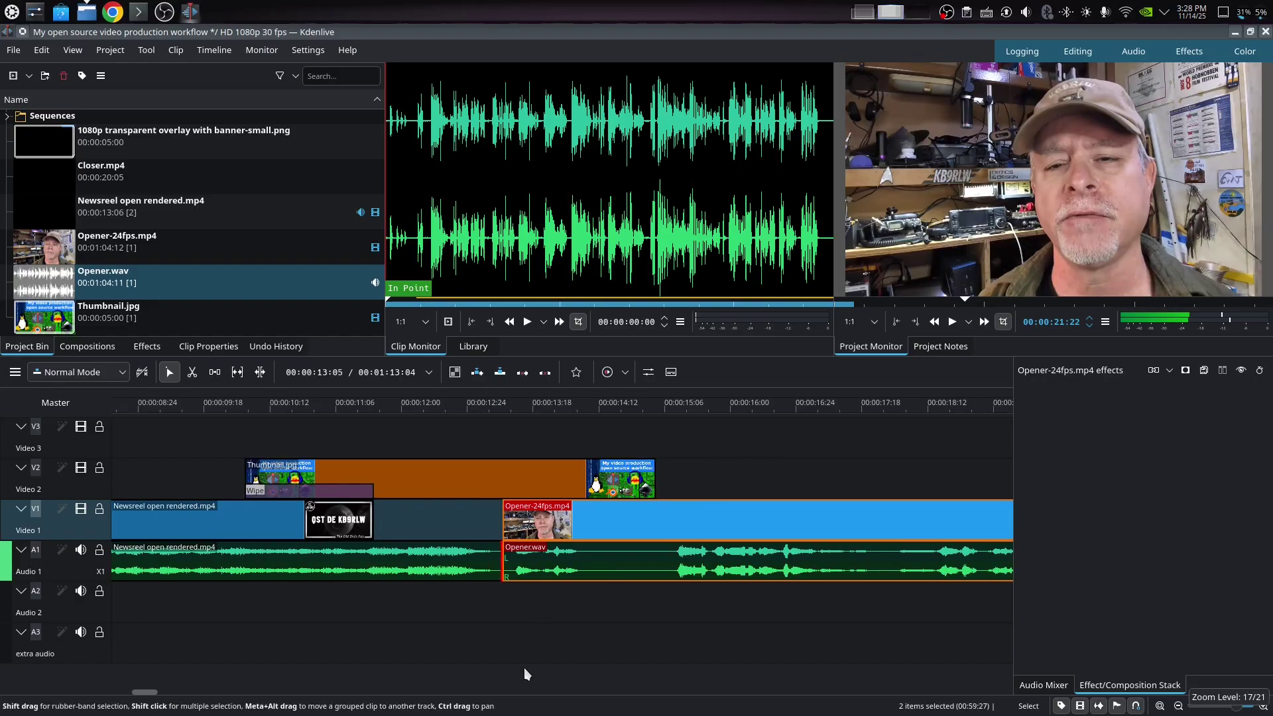
Trim the video to start at 00:00:14:04 and add a dissolve Wipe from Thumbnail.jpg.
left_click(704, 454)
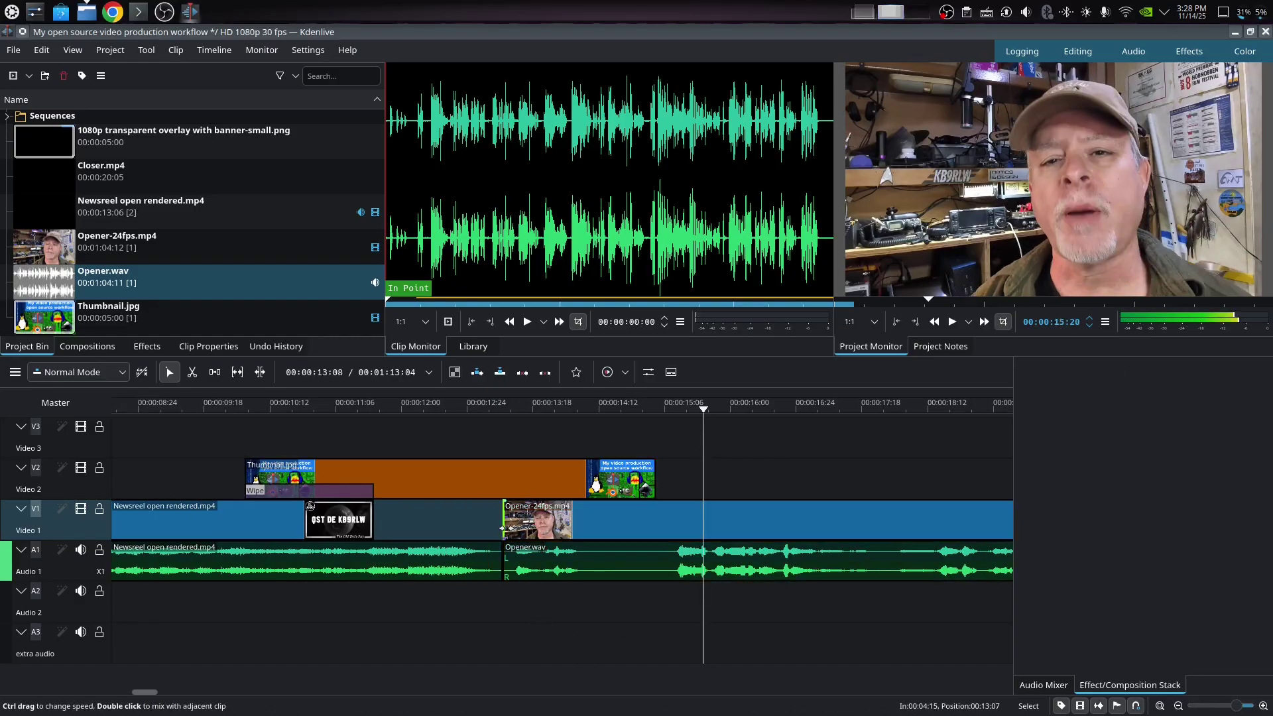
left_click_drag(500, 526, 578, 521)
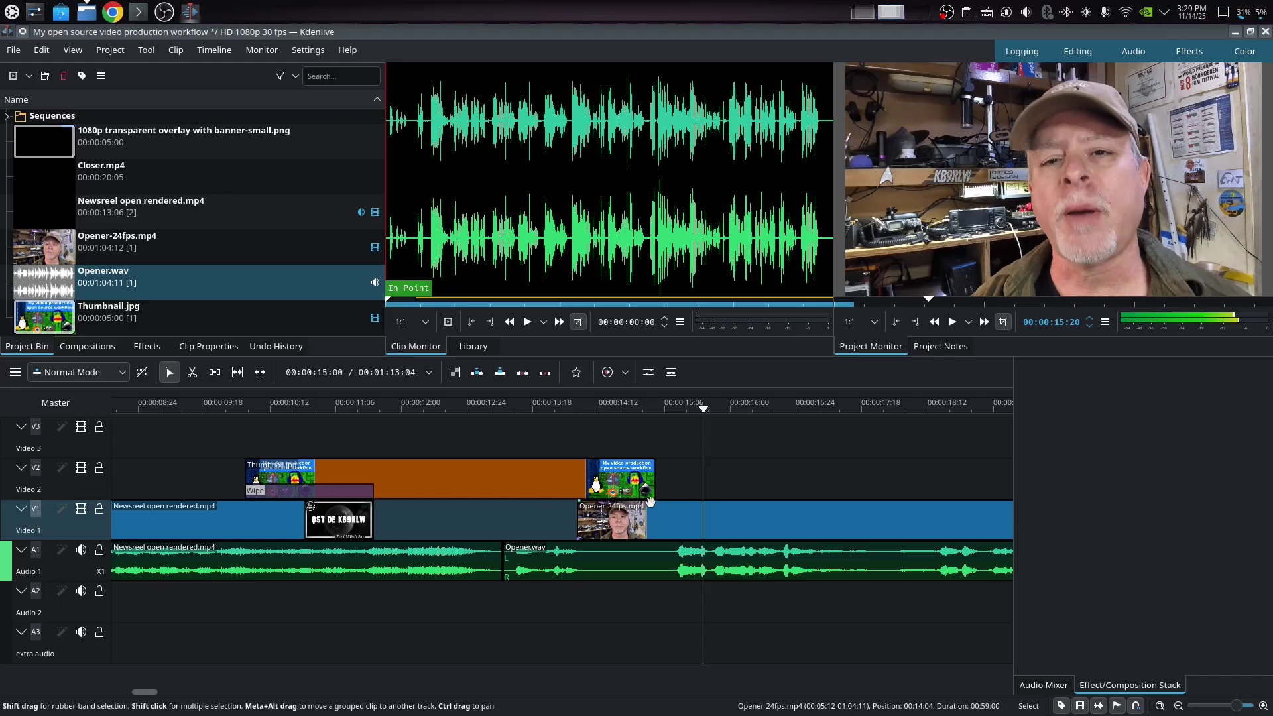
left_click(651, 496)
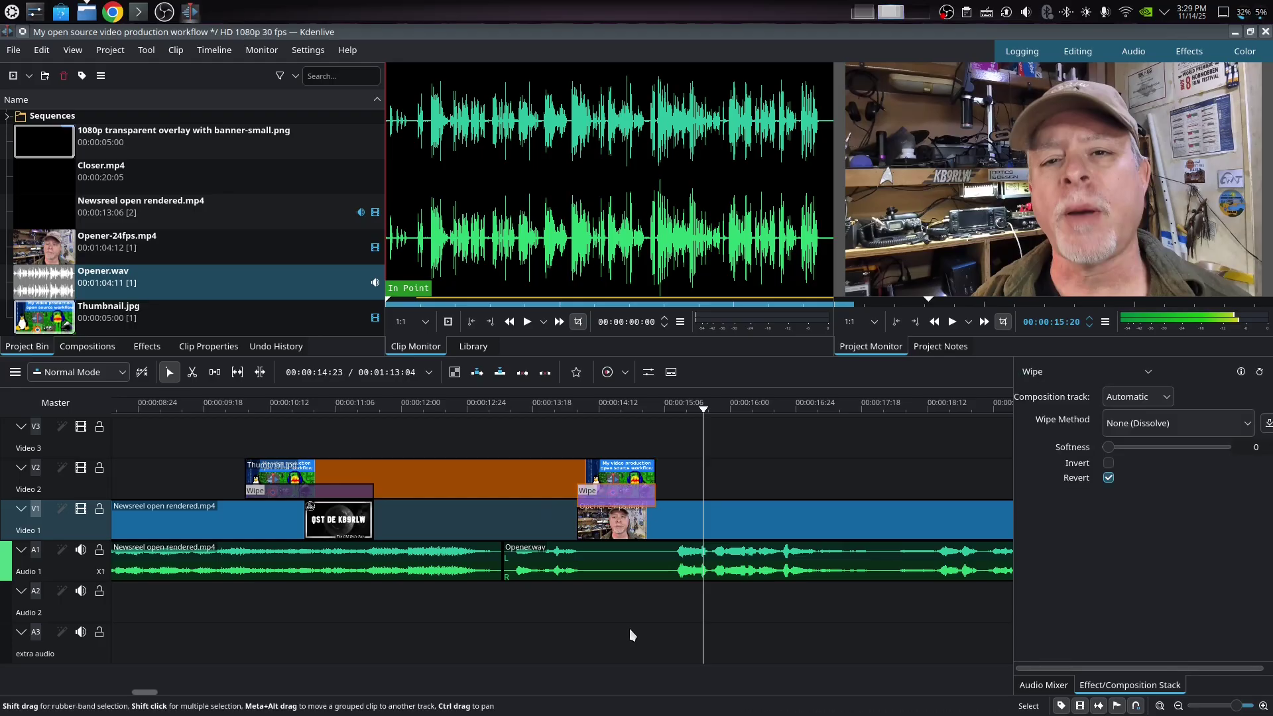
Play the edited opening sequence from about 9 seconds to check the cuts and wipe.
left_click(218, 601)
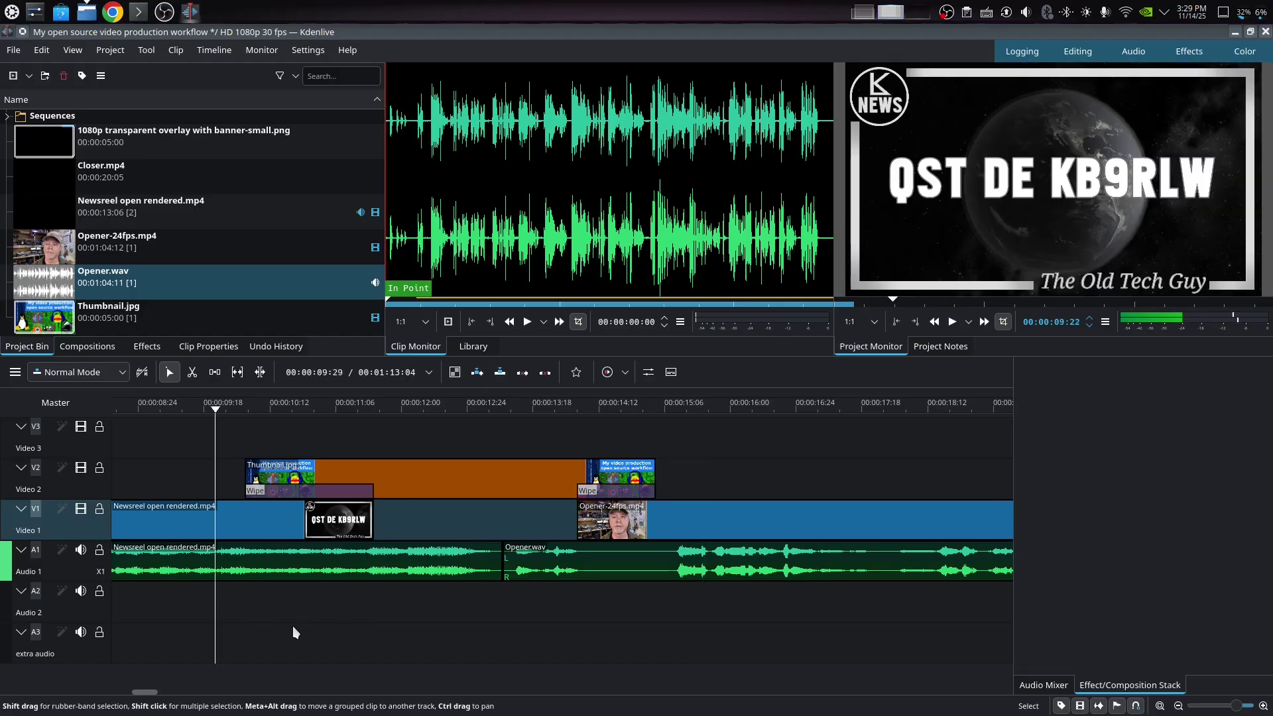
key("space")
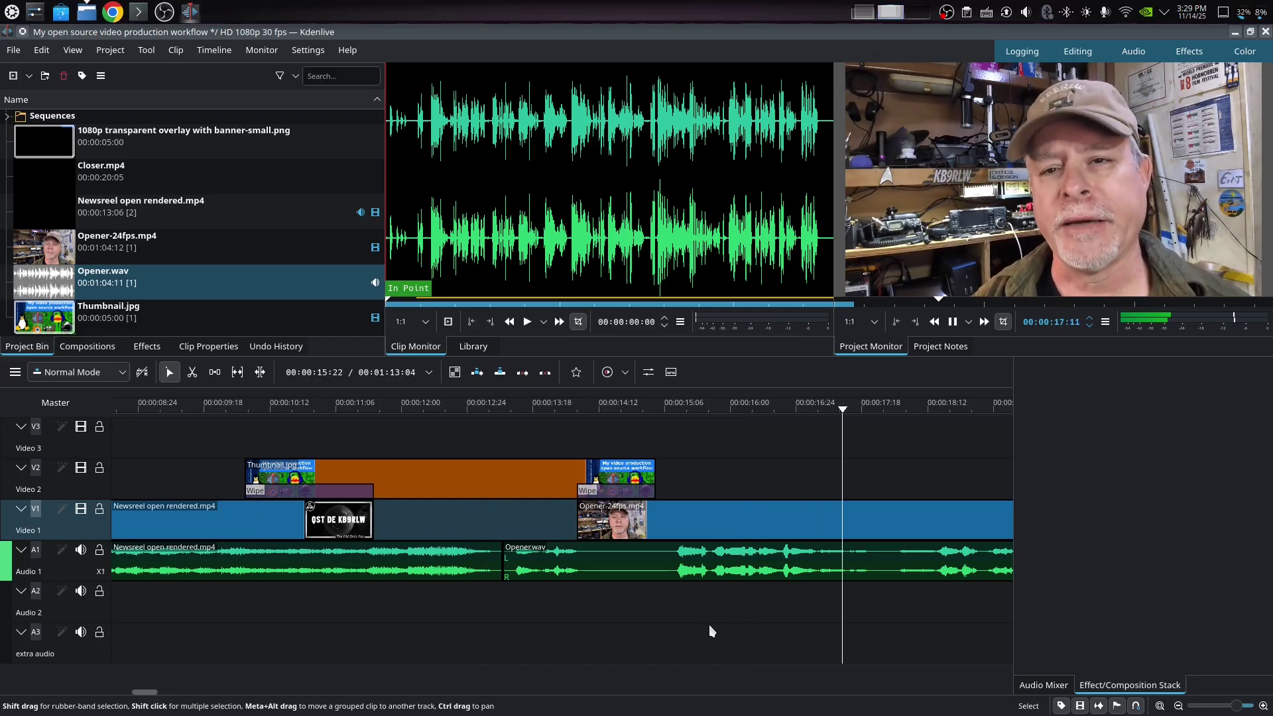
key("space")
scroll(709, 624, "right", 3)
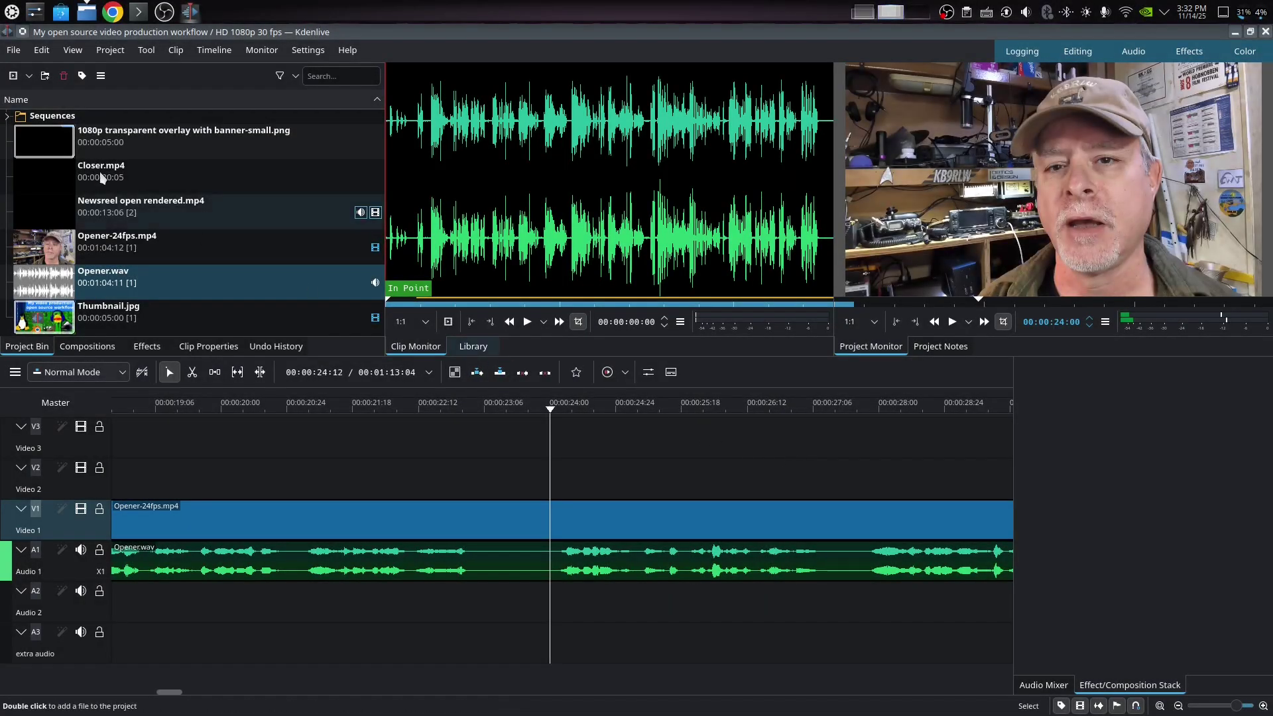
Add the old video thumb.png image to the project bin.
left_click(19, 80)
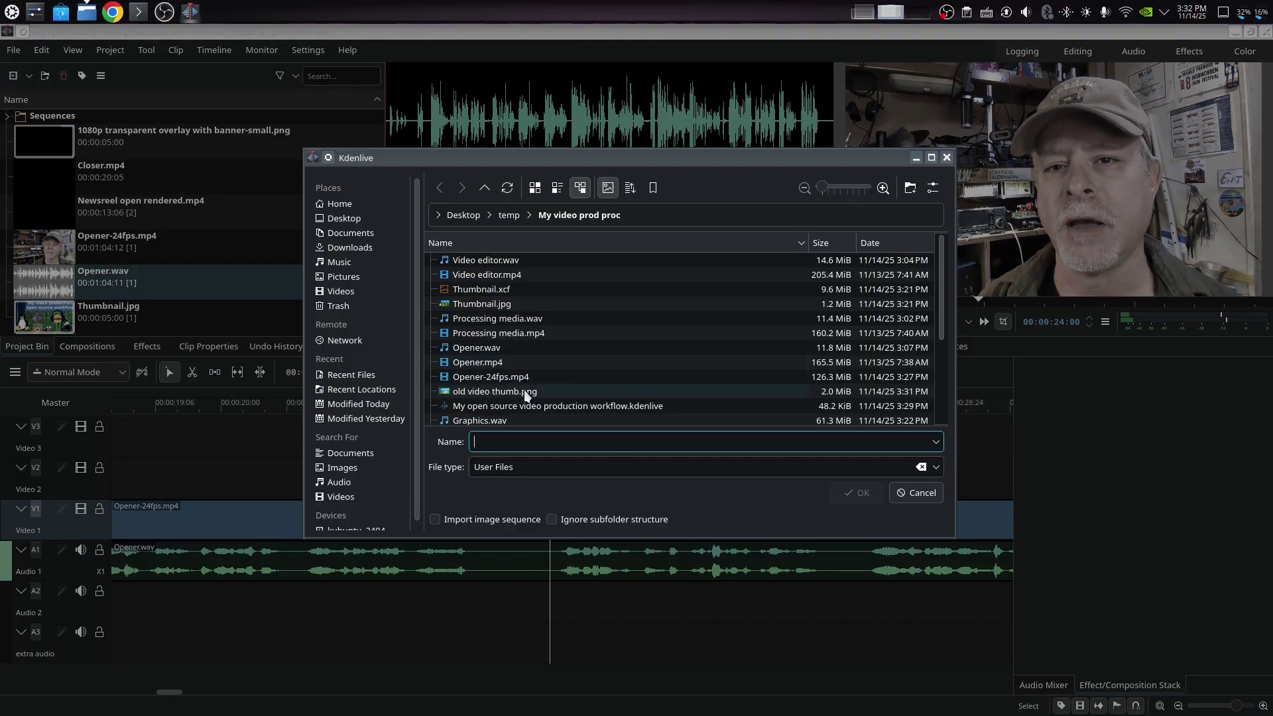
left_click(564, 391)
left_click(847, 491)
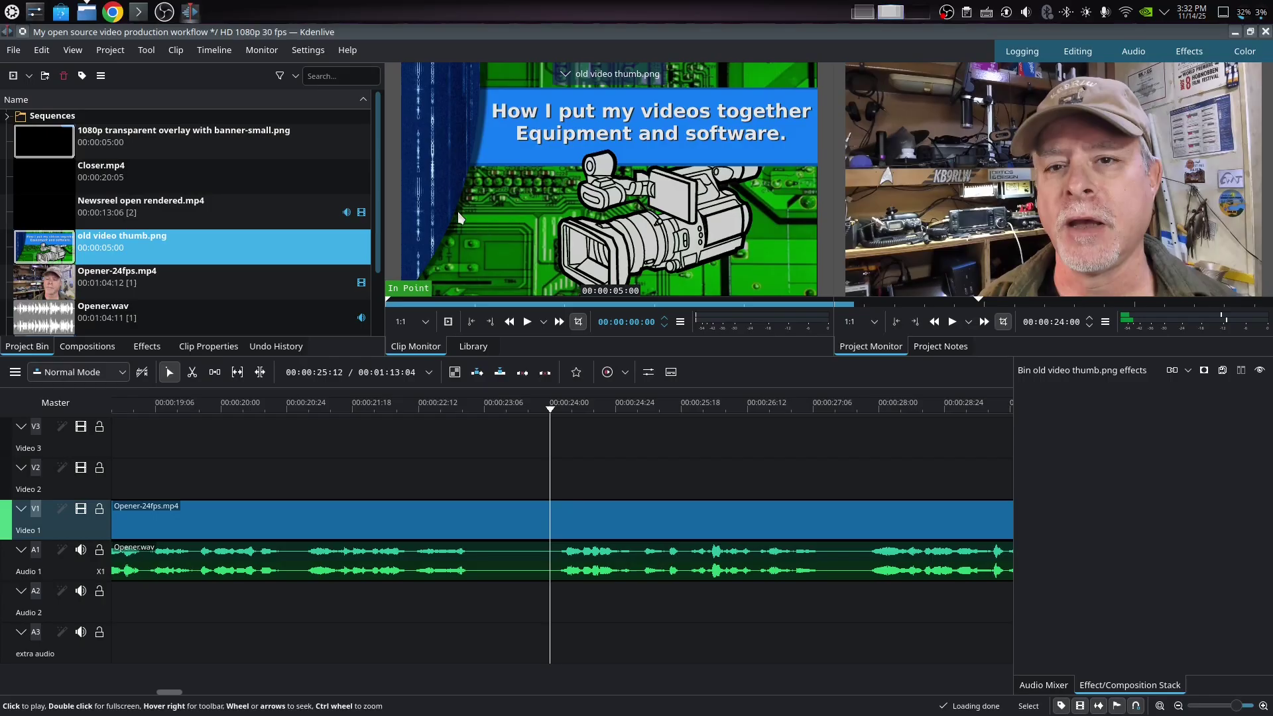
Play the timeline from 23:20 and stop at the overlay point.
left_click(523, 615)
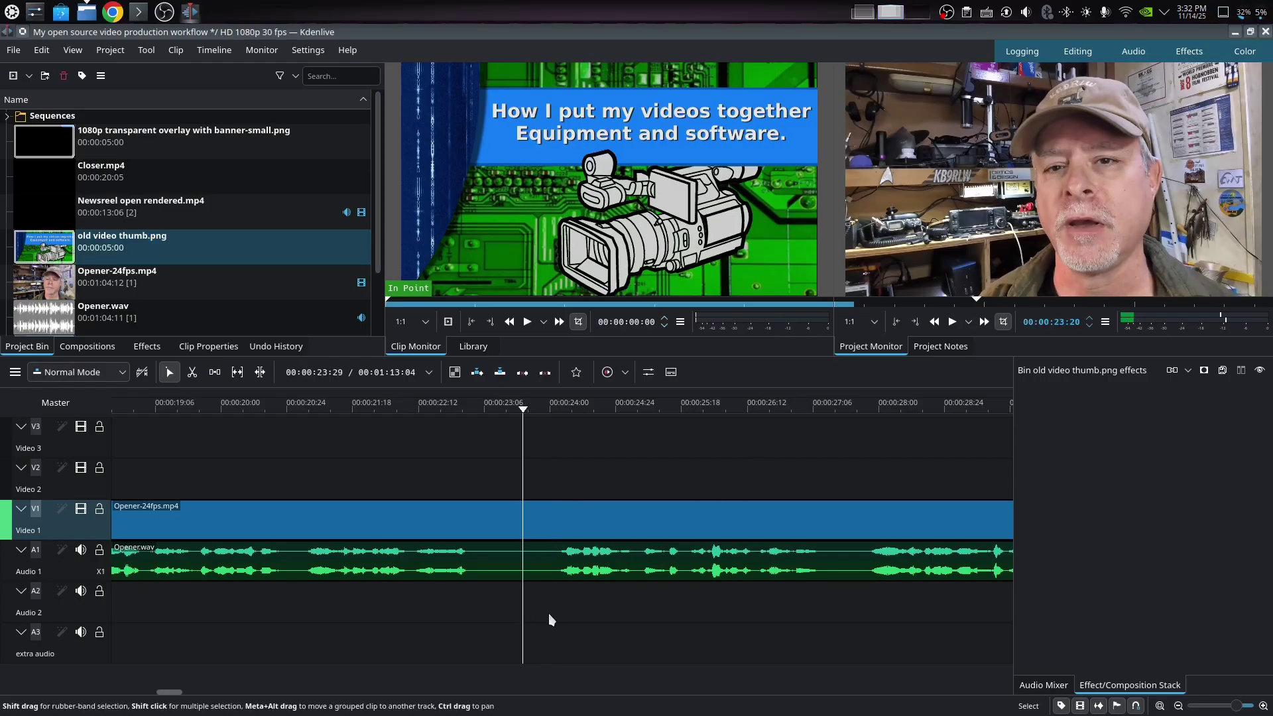
key("space")
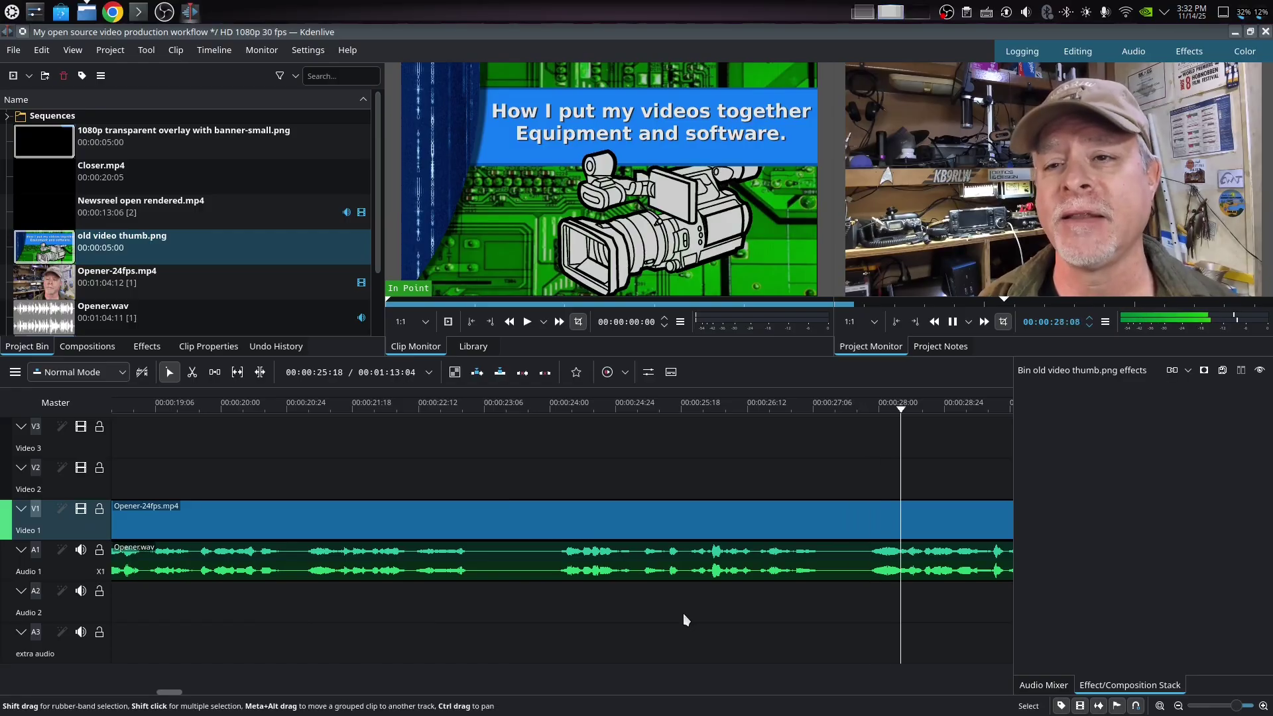
key("space")
scroll(794, 617, "right", 3)
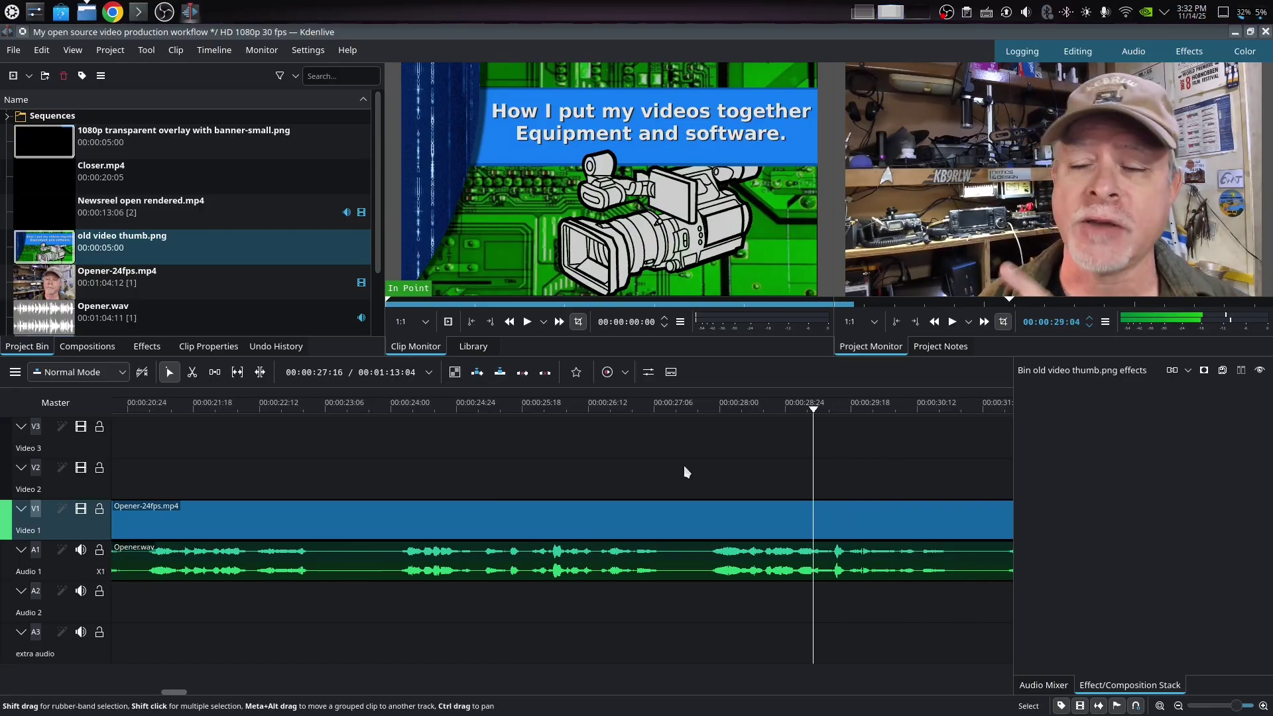
Place old video thumb.png on Video 2 with a 15-frame dissolve Wipe at its start.
left_click_drag(56, 243, 660, 478)
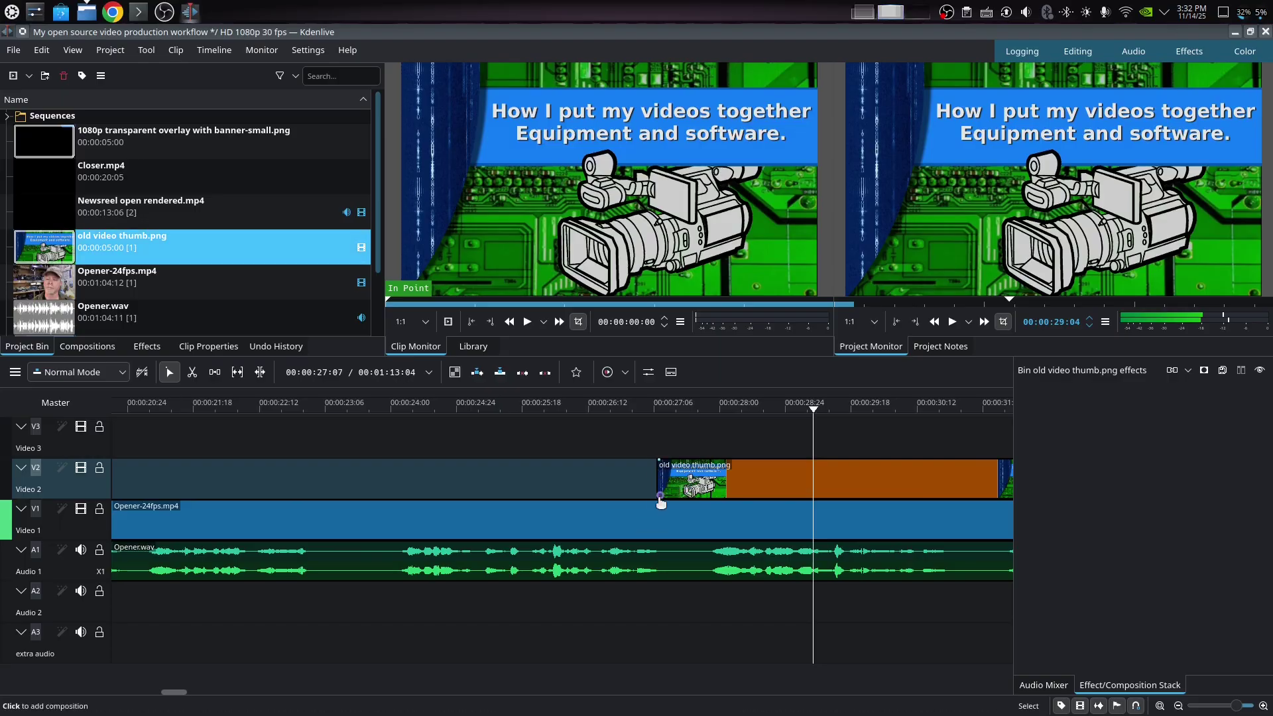
left_click(662, 498)
scroll(818, 498, "down", 3)
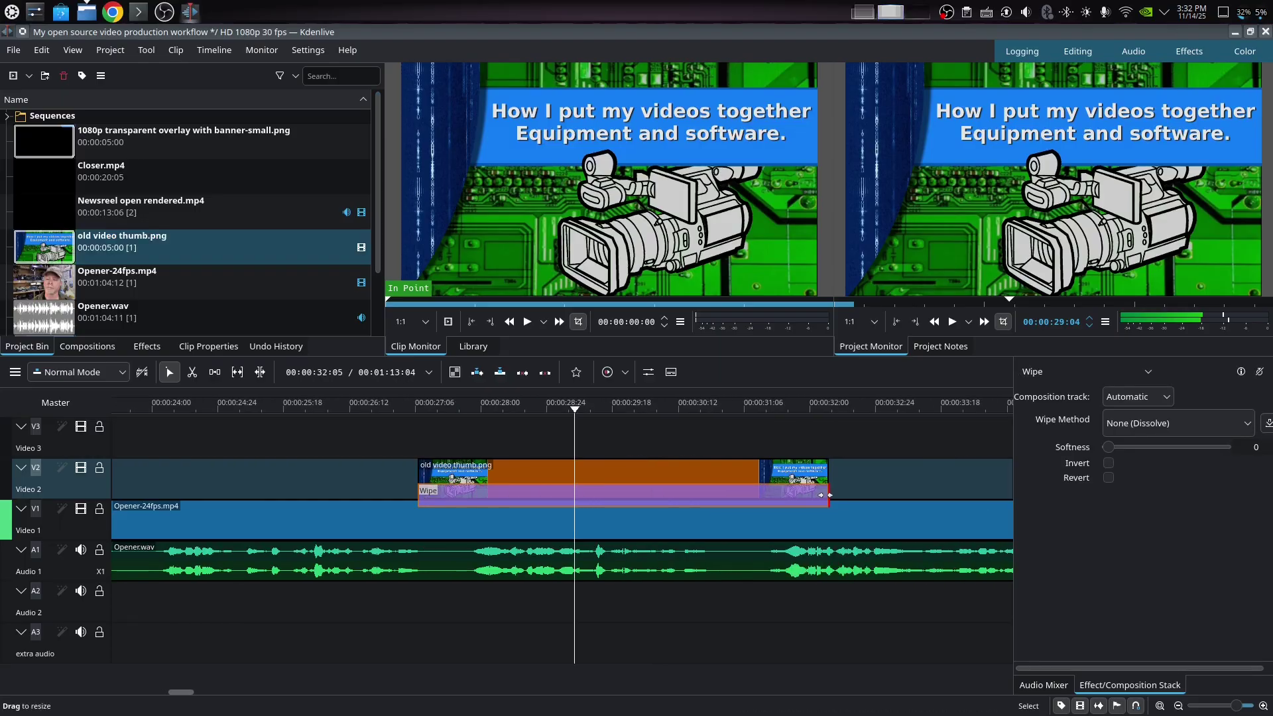
left_click_drag(819, 497, 458, 498)
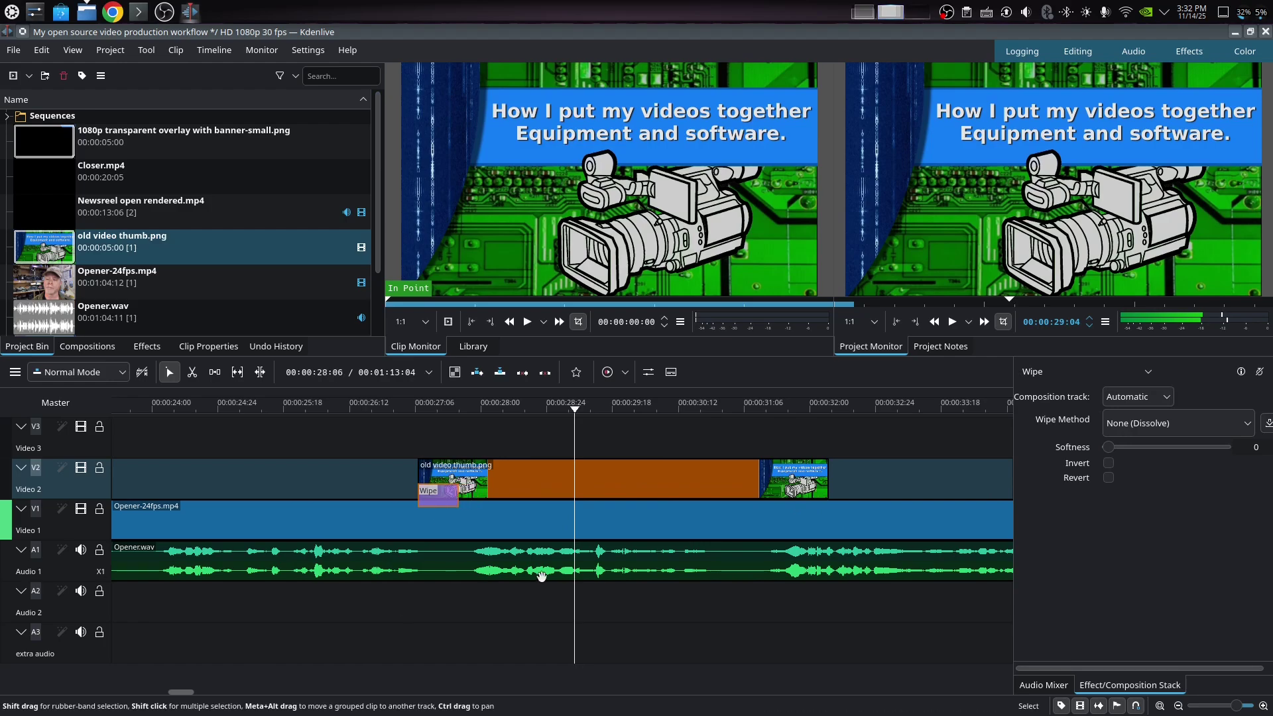
Play the timeline from before the thumbnail to preview the fade-in, then select the clip.
left_click(372, 479)
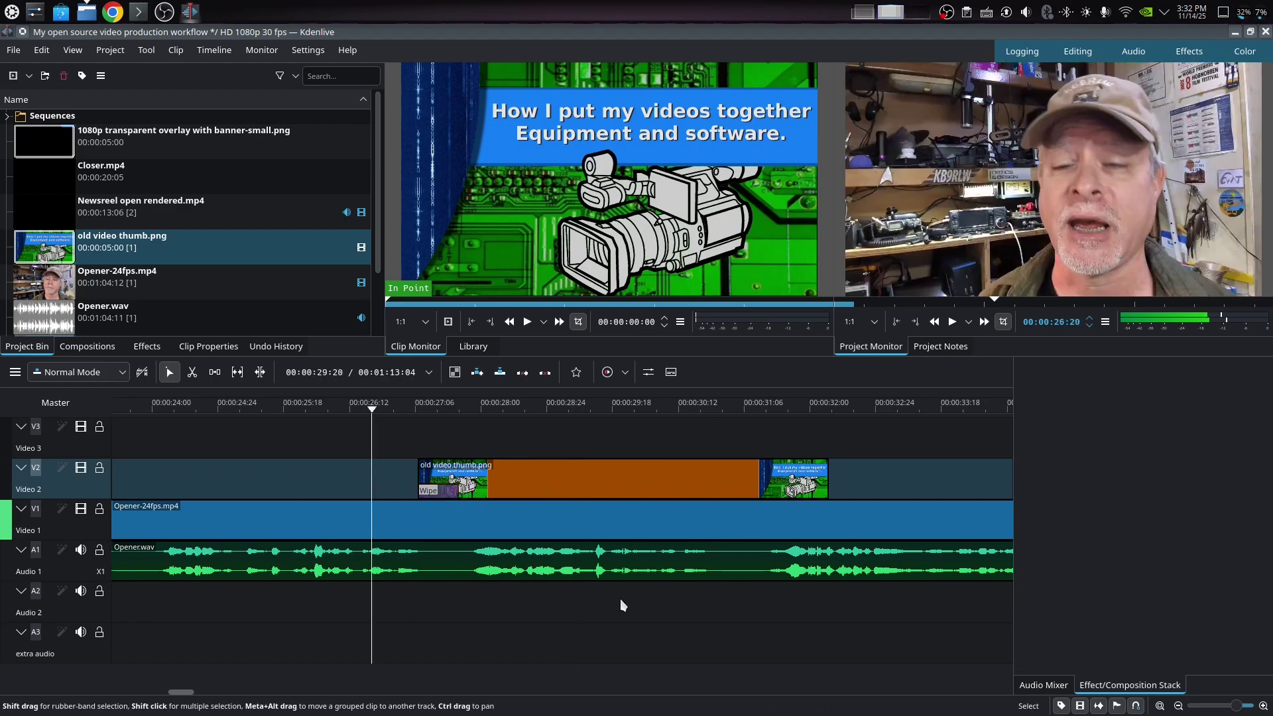
key("space")
key("space")
left_click(592, 496)
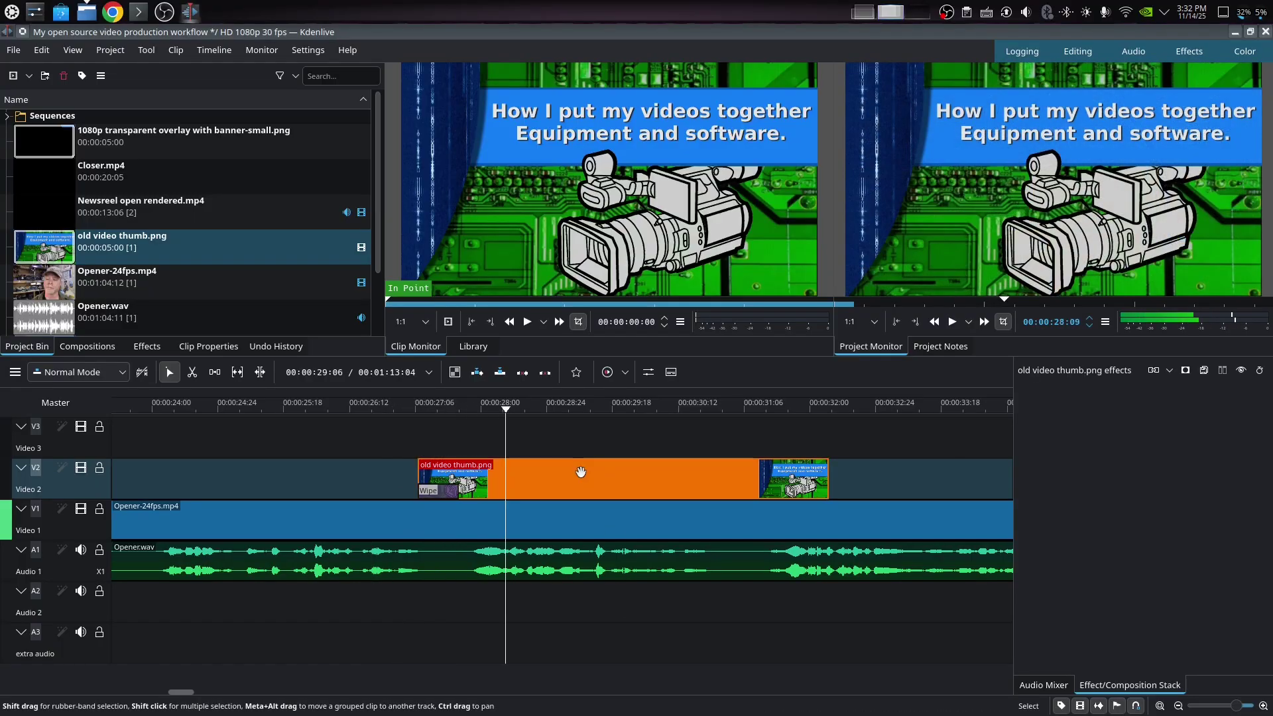
Add a Transform effect to the thumbnail clip and scale it down to 38.89%.
right_click(627, 483)
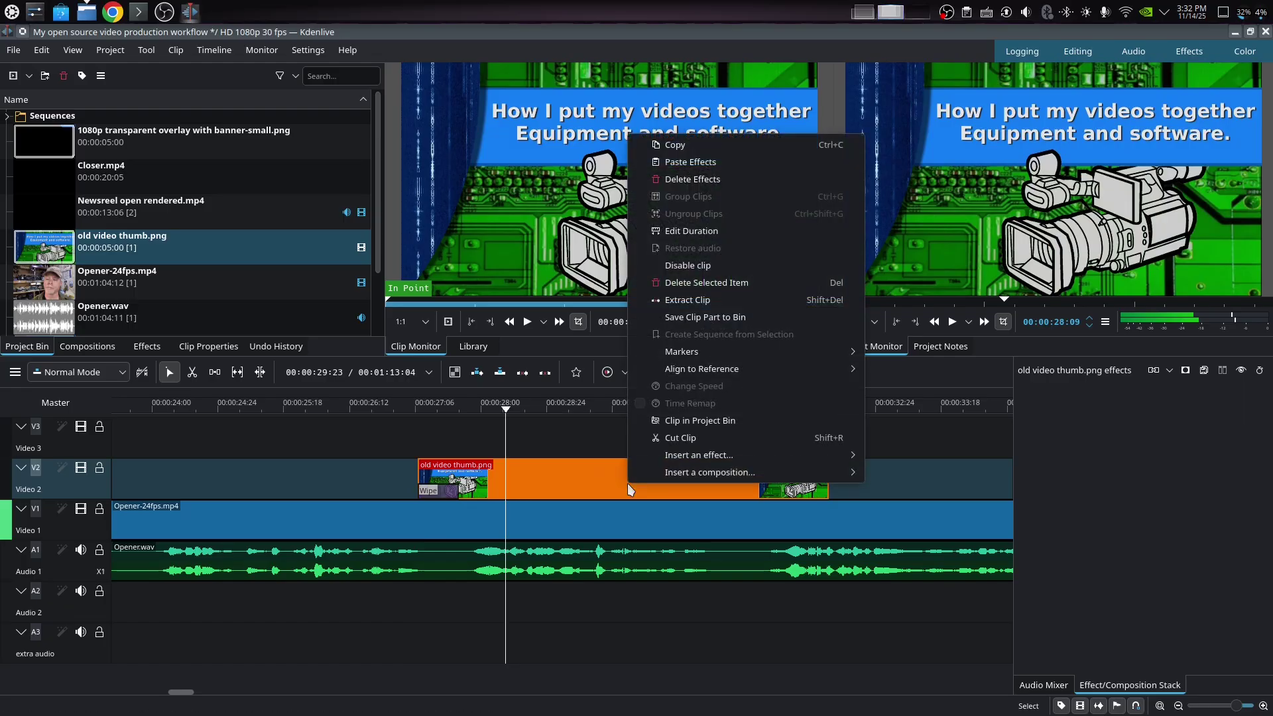
mouse_move(698, 453)
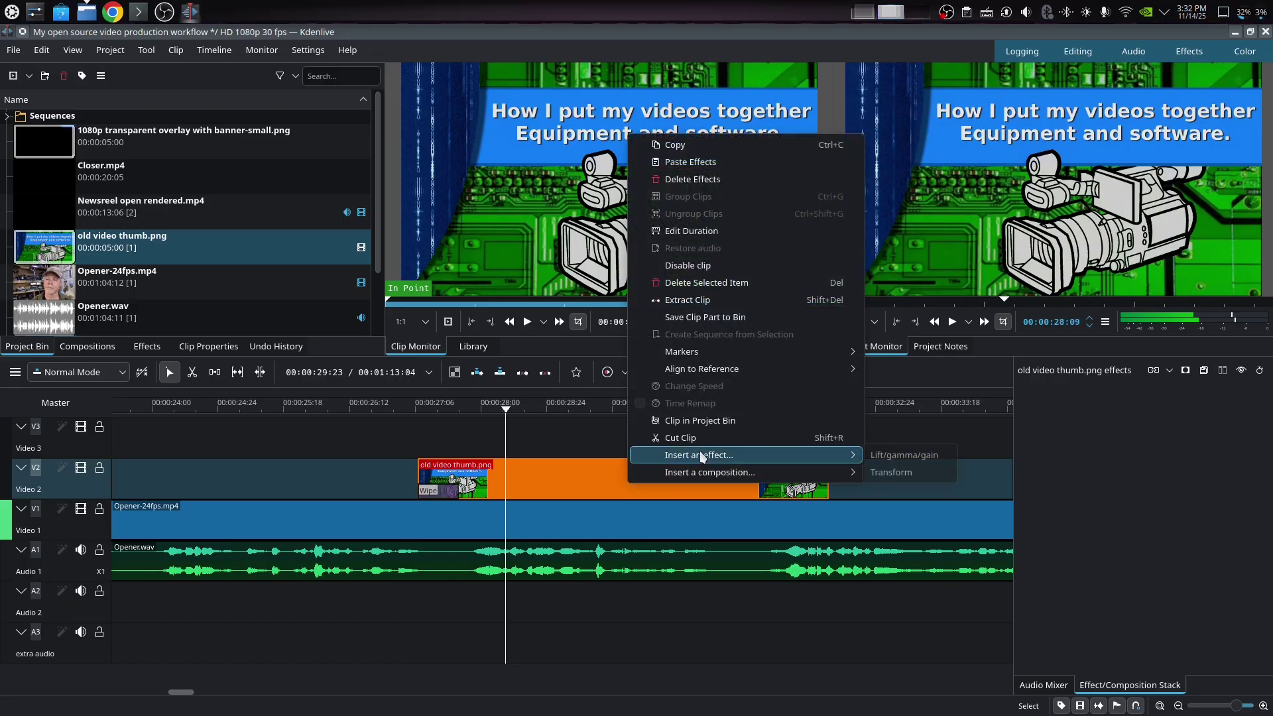
left_click(892, 471)
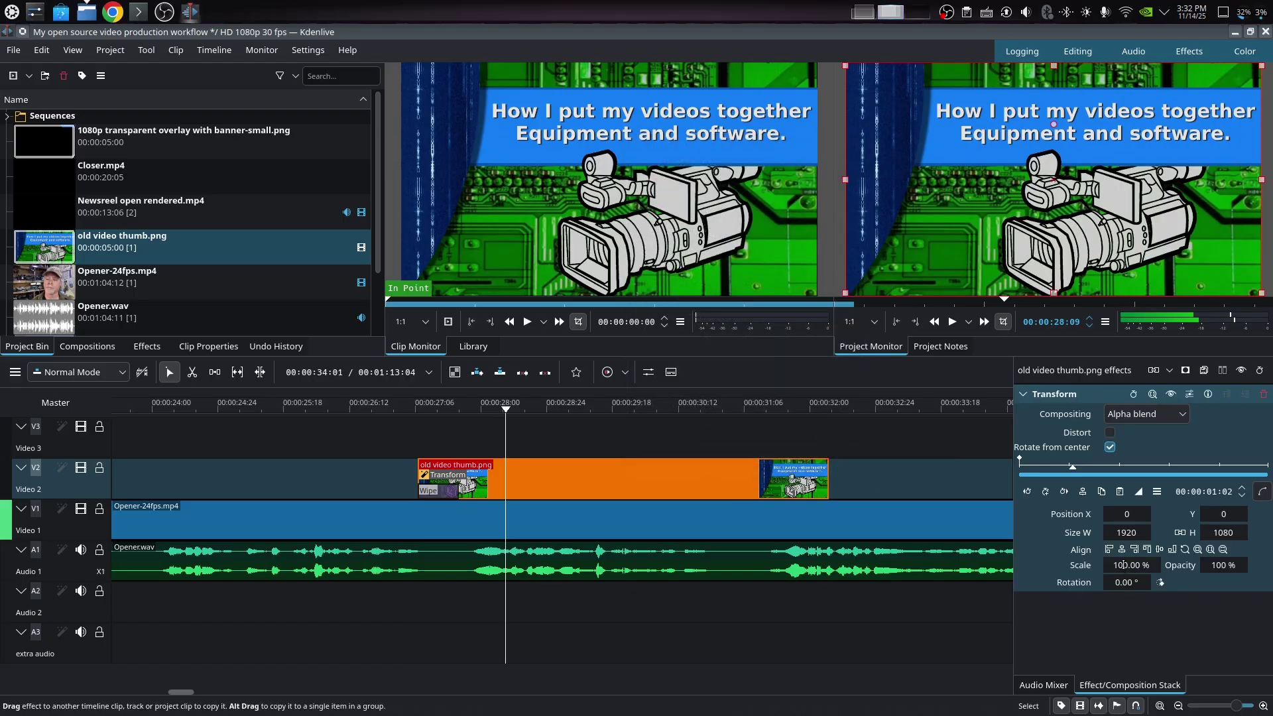
scroll(1122, 565, "down", 10)
scroll(1121, 564, "down", 1)
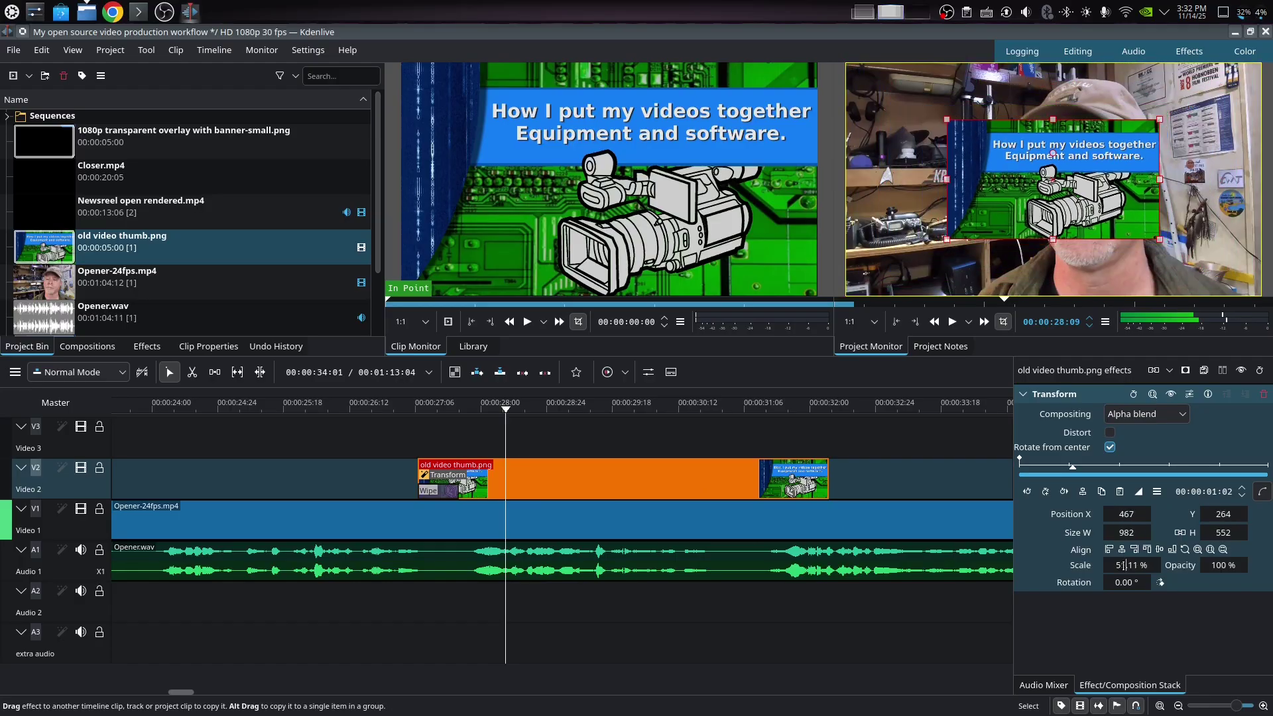
Position the shrunken thumbnail in the top-left corner at X 2, Y 48.
left_click_drag(1061, 175, 957, 118)
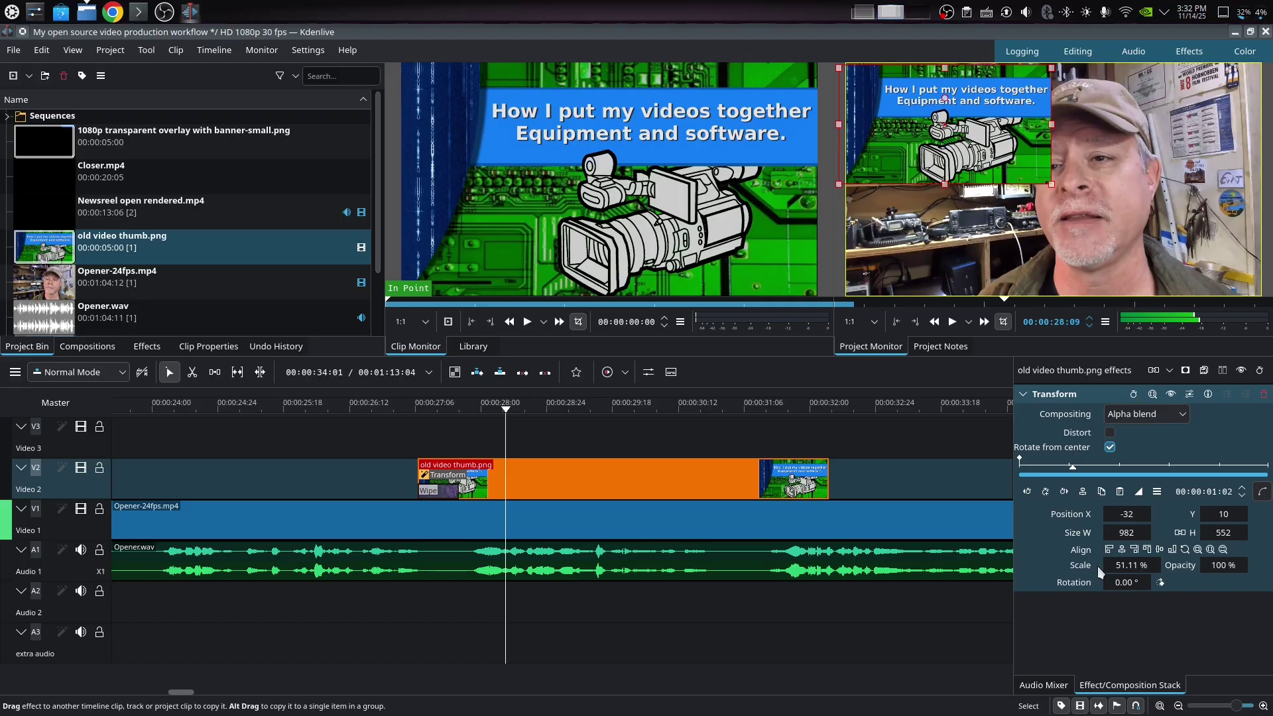
scroll(1119, 564, "down", 5)
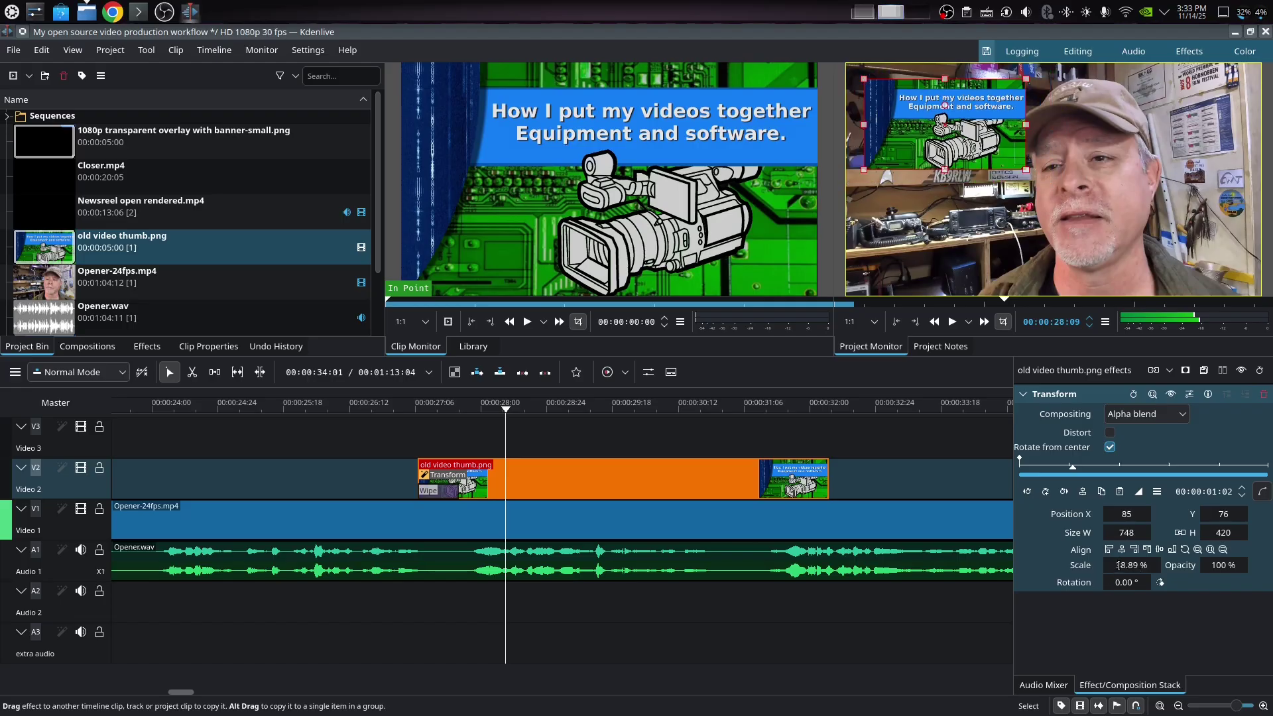
mouse_move(966, 136)
left_mouse_down()
mouse_move(948, 148)
mouse_move(948, 123)
left_mouse_up()
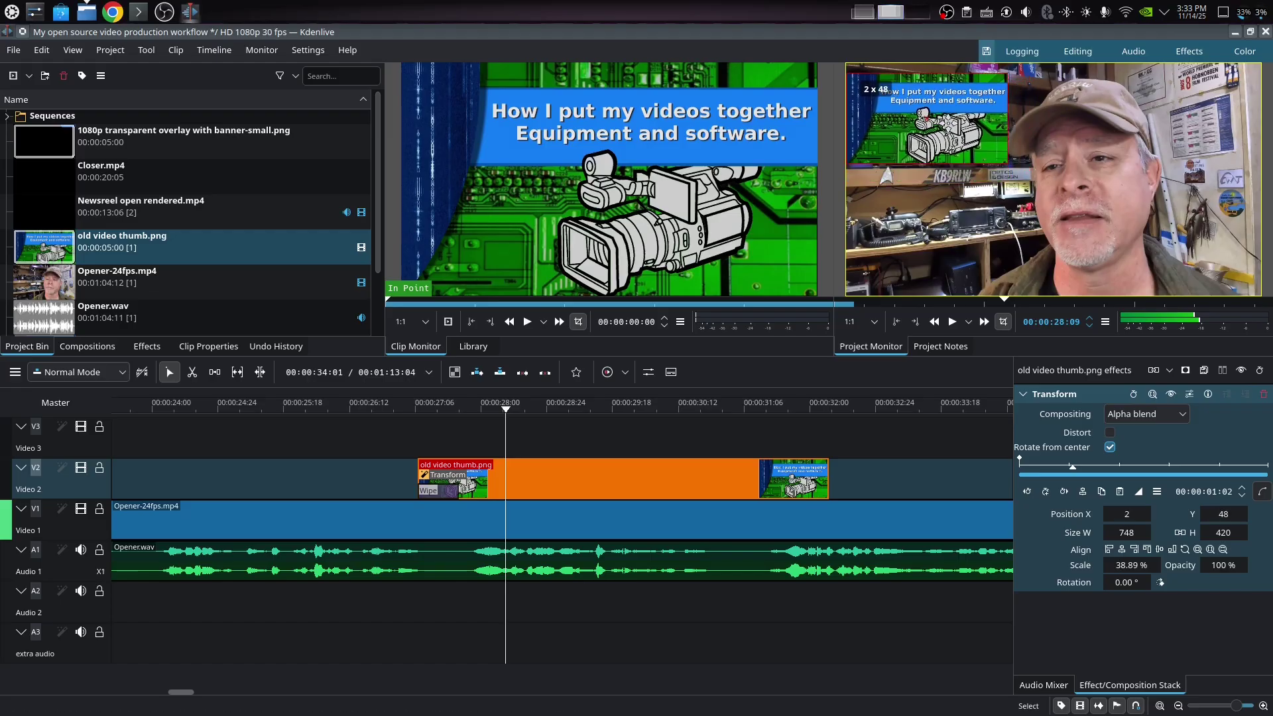
Extend the thumbnail clip to end at the playhead, around 00:00:33:18.
left_click(383, 475)
key("space")
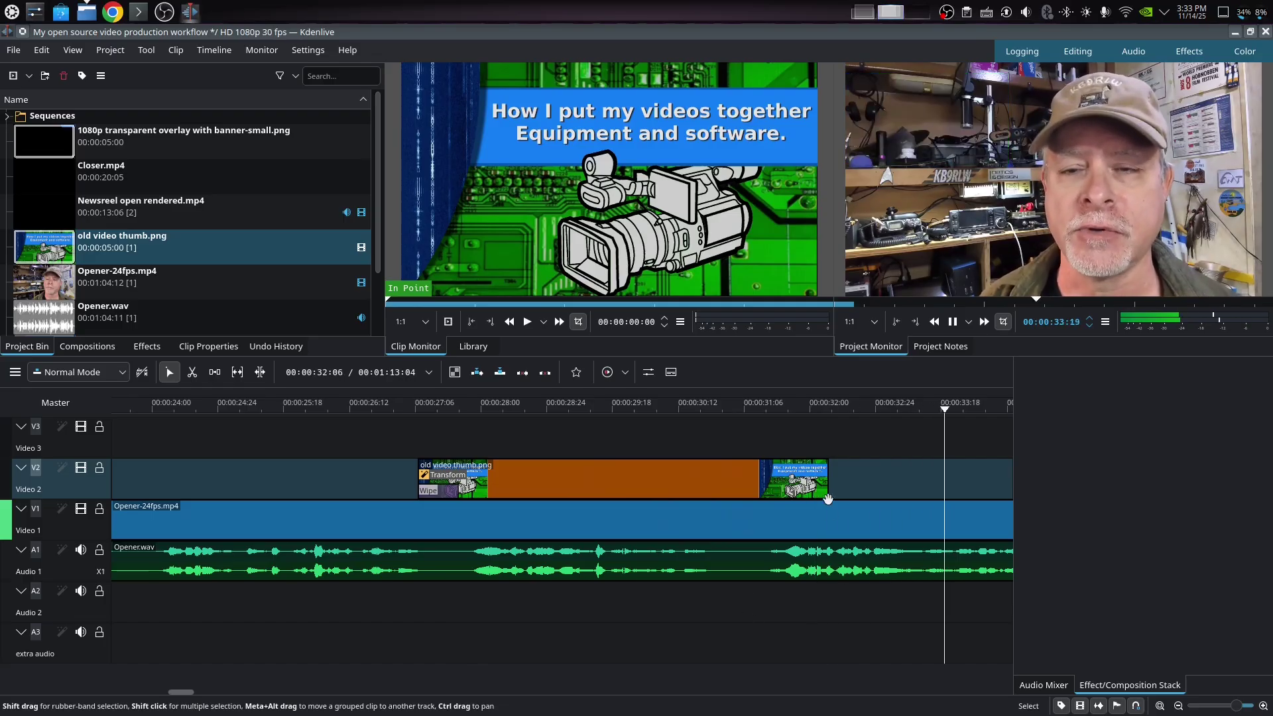
key("space")
scroll(775, 537, "right", 2)
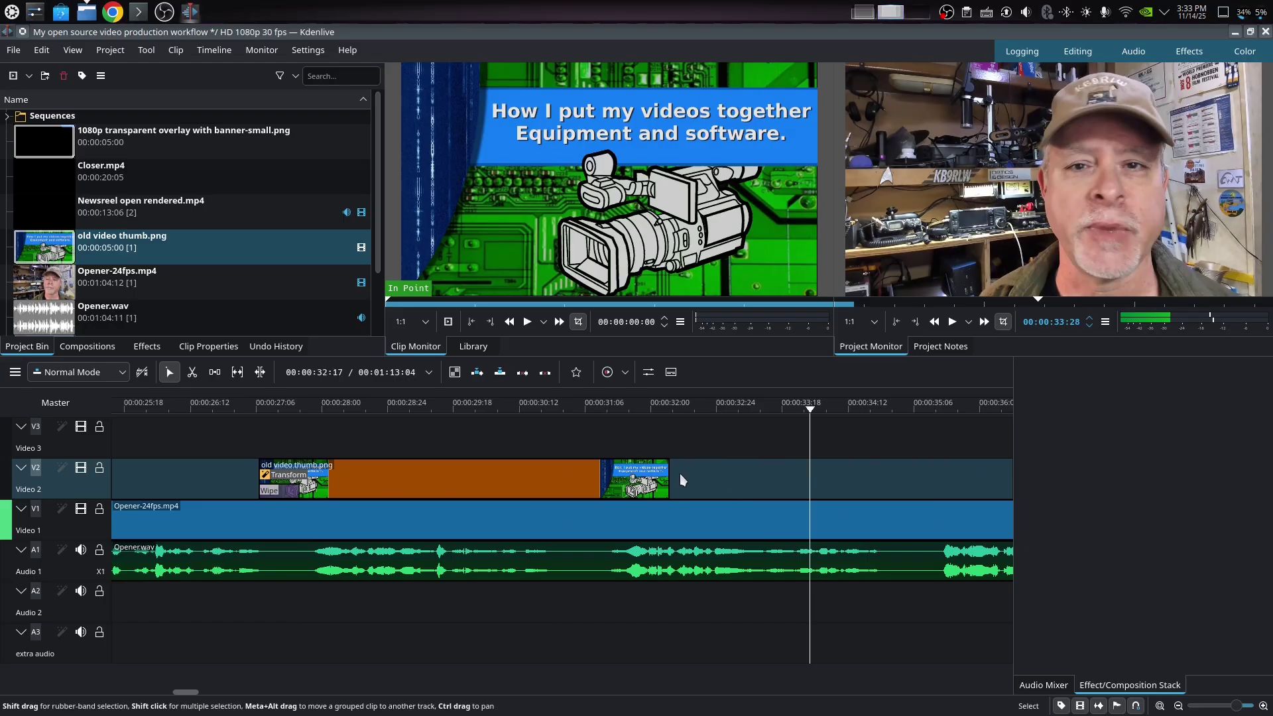
left_click_drag(669, 476, 809, 477)
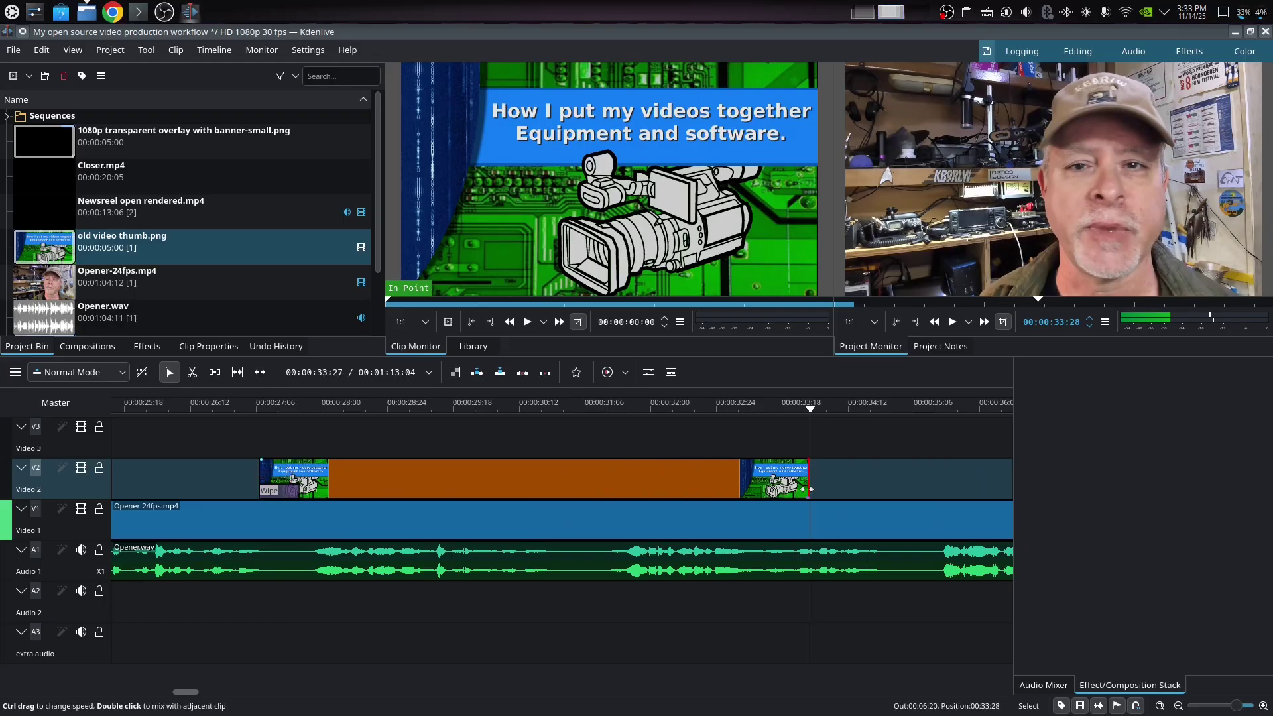
Add a short reversed dissolve Wipe at the thumbnail's end and preview the fade-out.
left_click(808, 499)
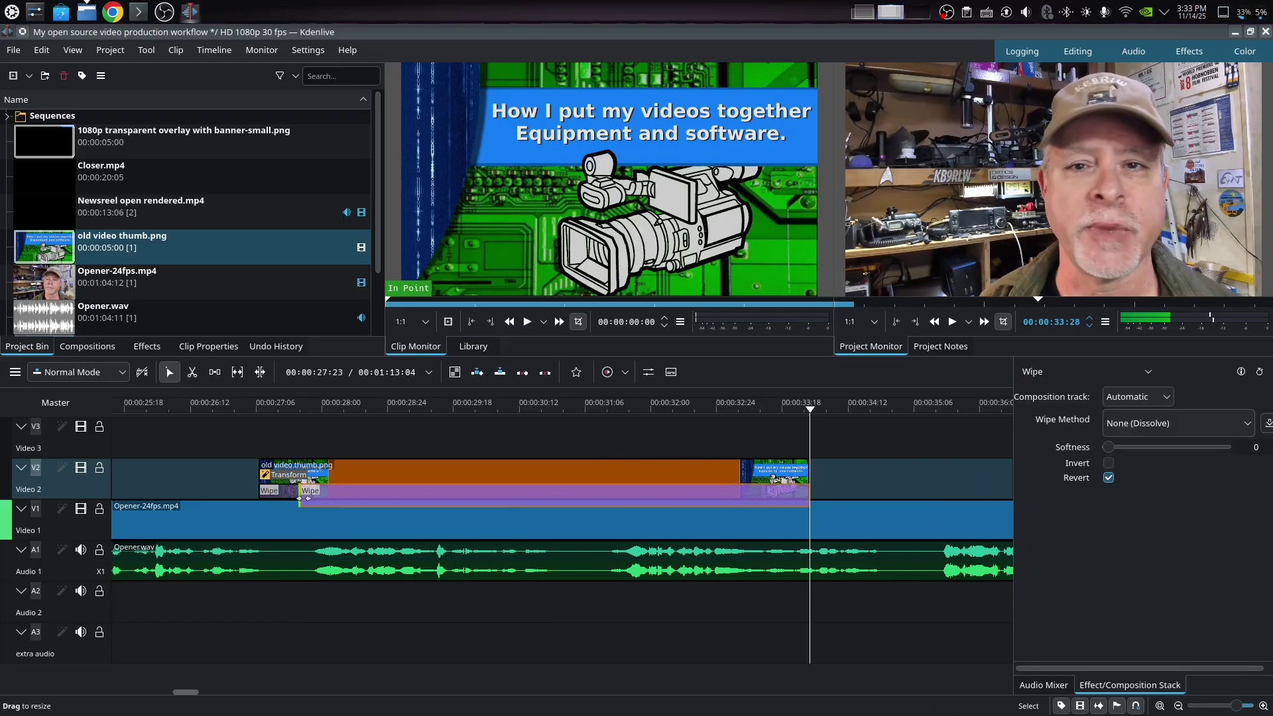
left_click_drag(459, 497, 743, 498)
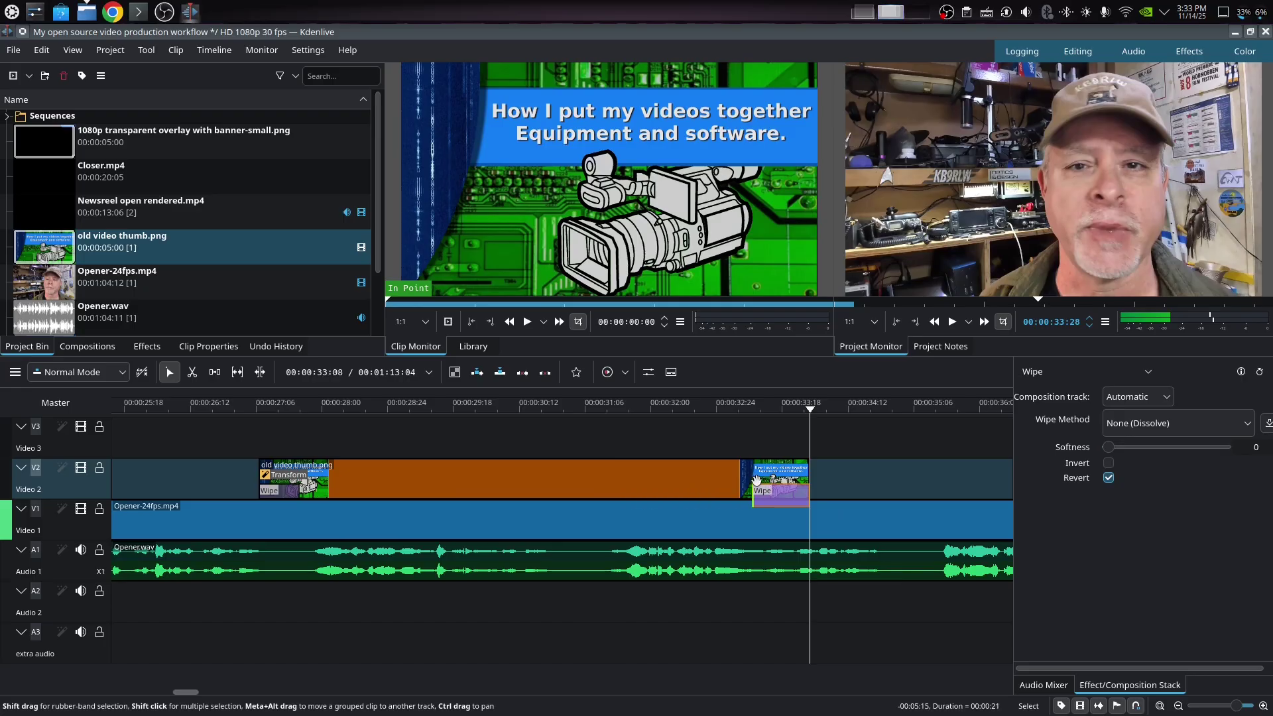
left_click(711, 635)
key("space")
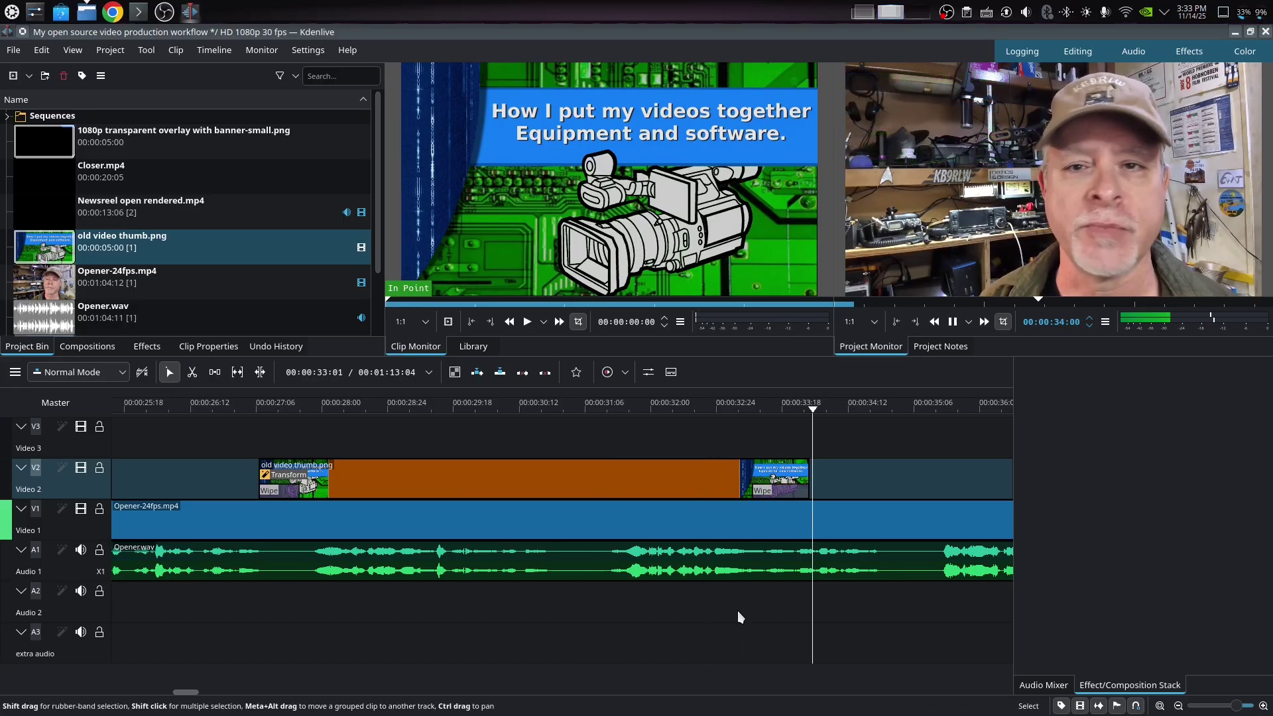
key("space")
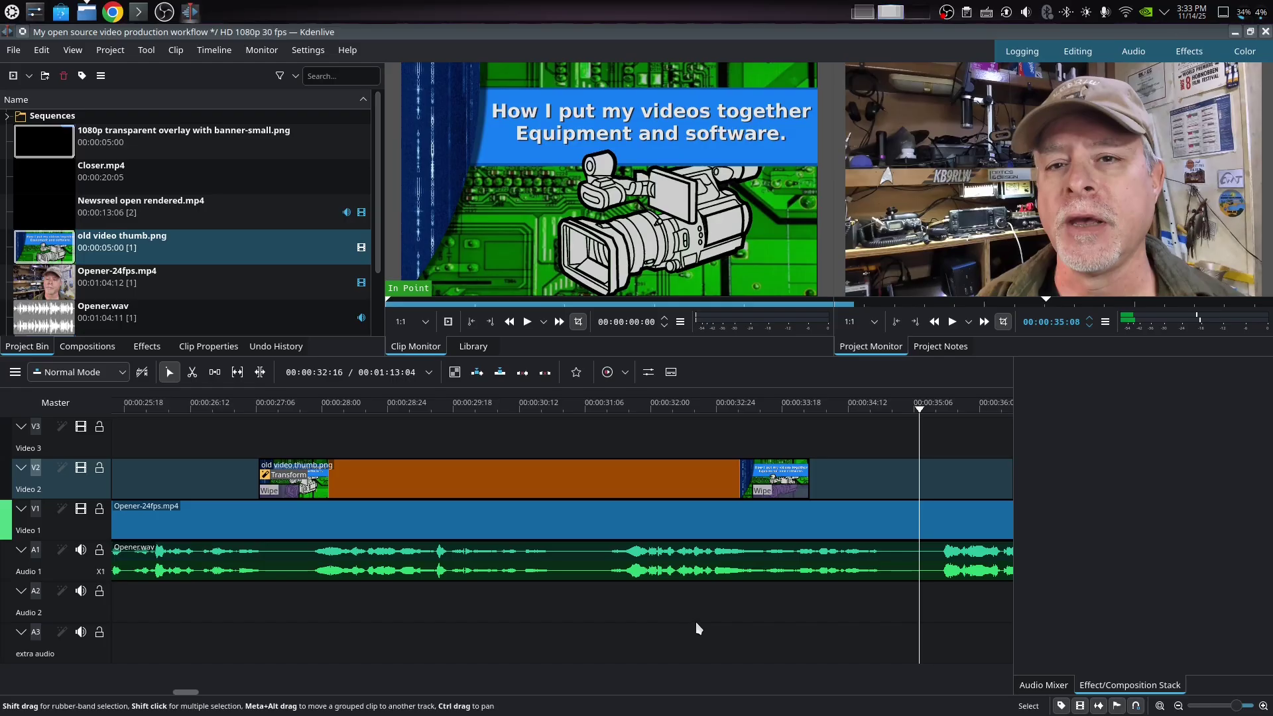
scroll(694, 622, "right", 5)
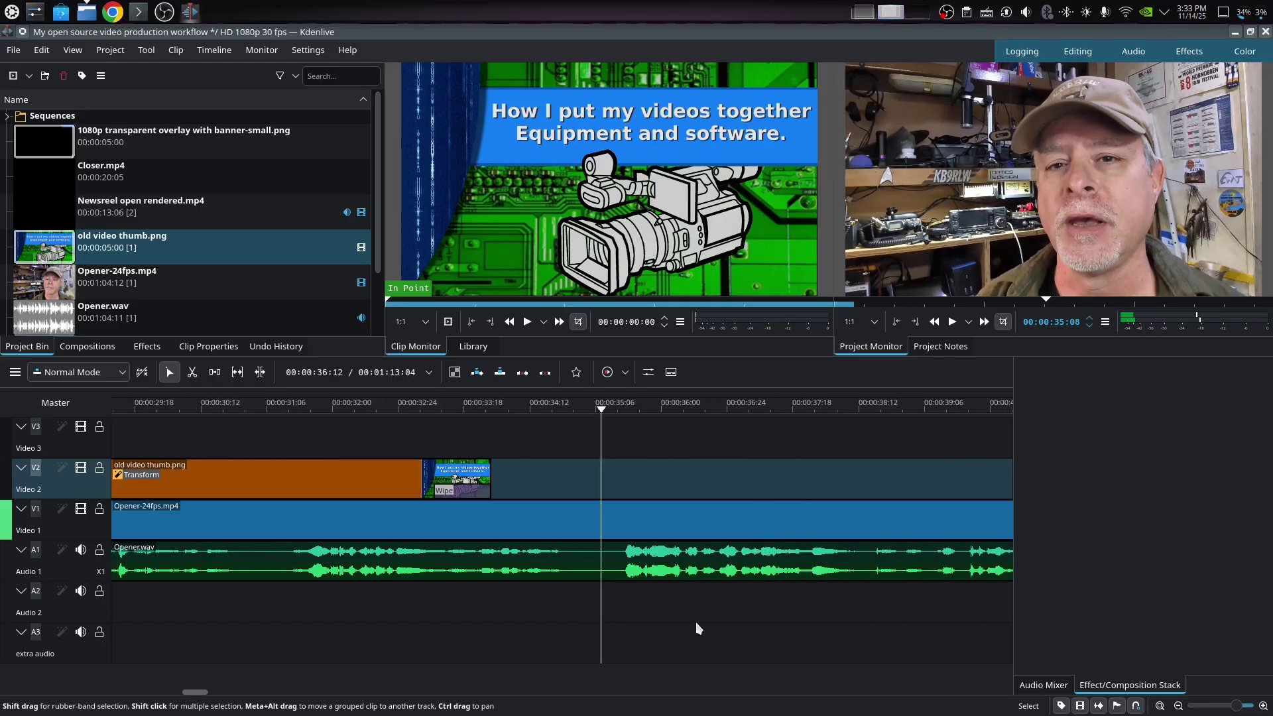
left_click(674, 525)
left_click(675, 560, "shift")
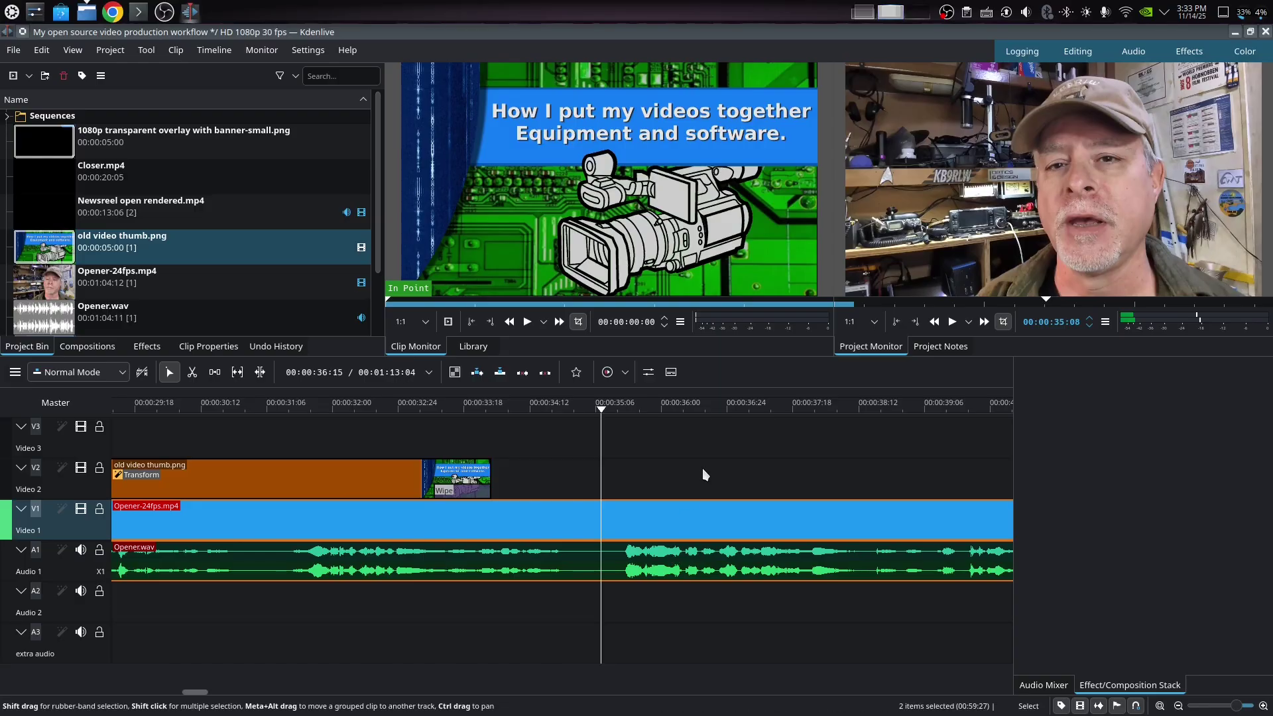
key("shift+r")
left_click(682, 552)
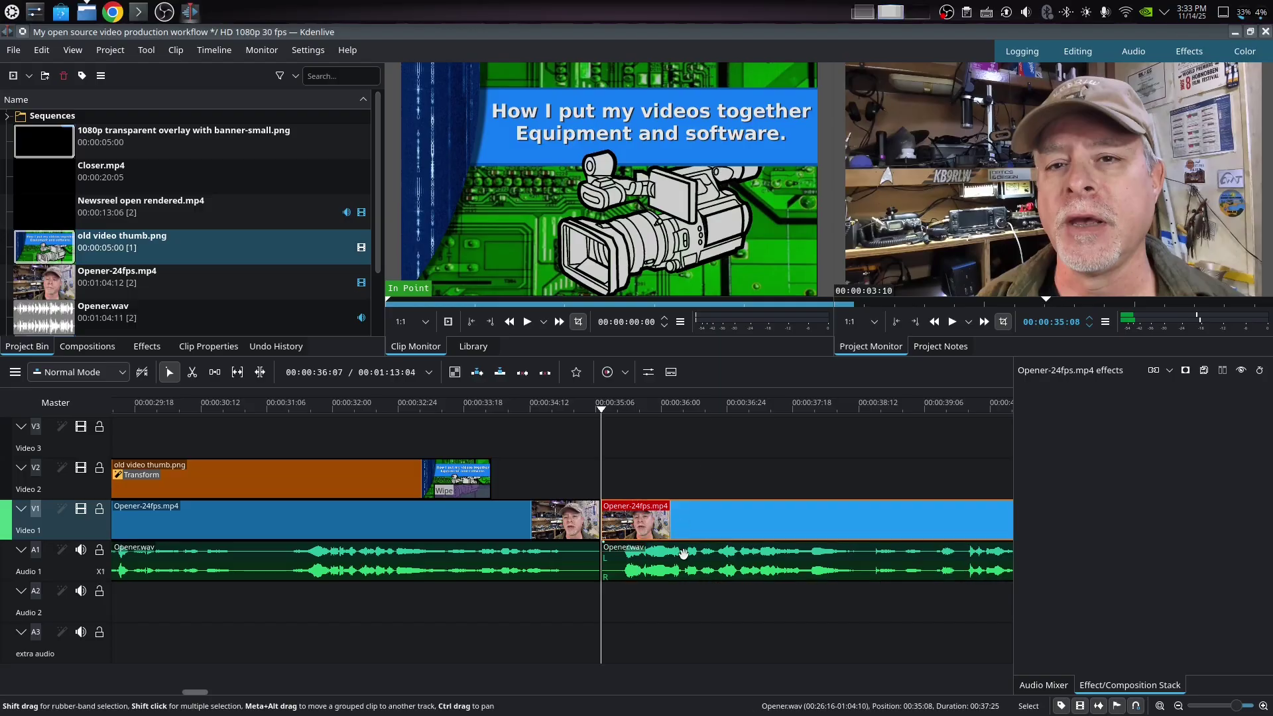
left_click(683, 552, "shift")
left_click_drag(687, 524, 814, 534)
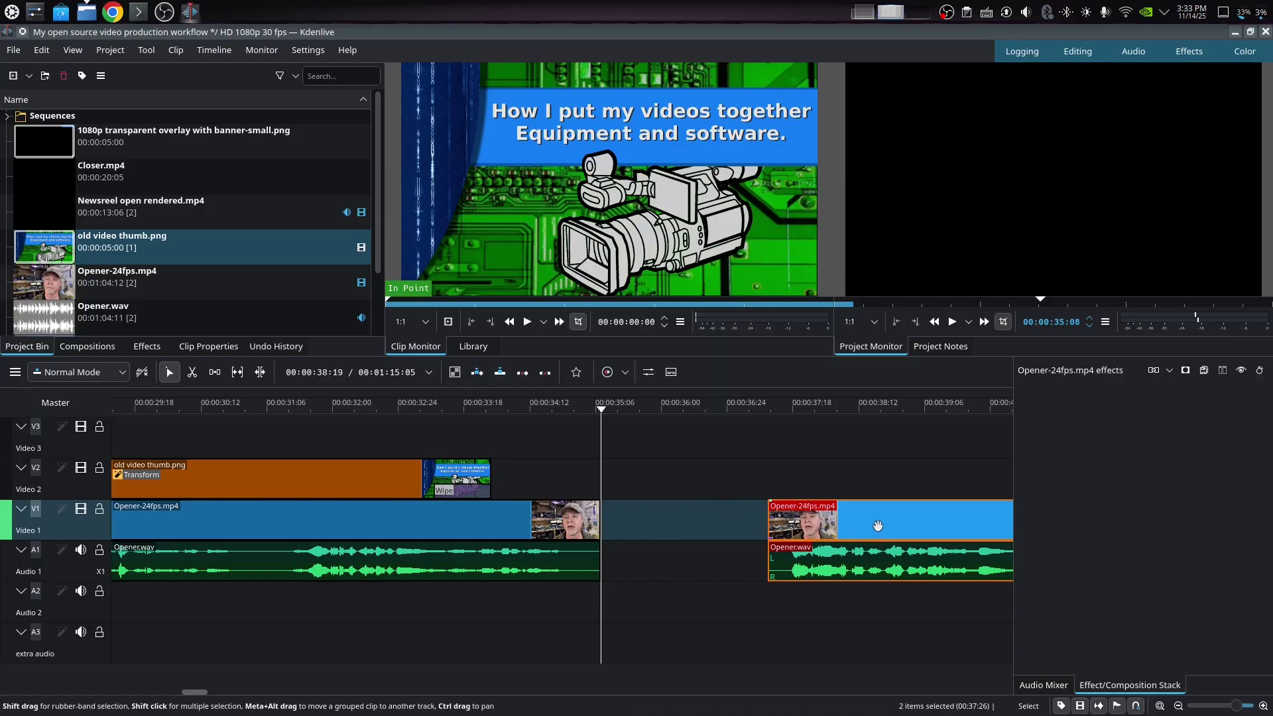
left_click_drag(874, 526, 724, 528)
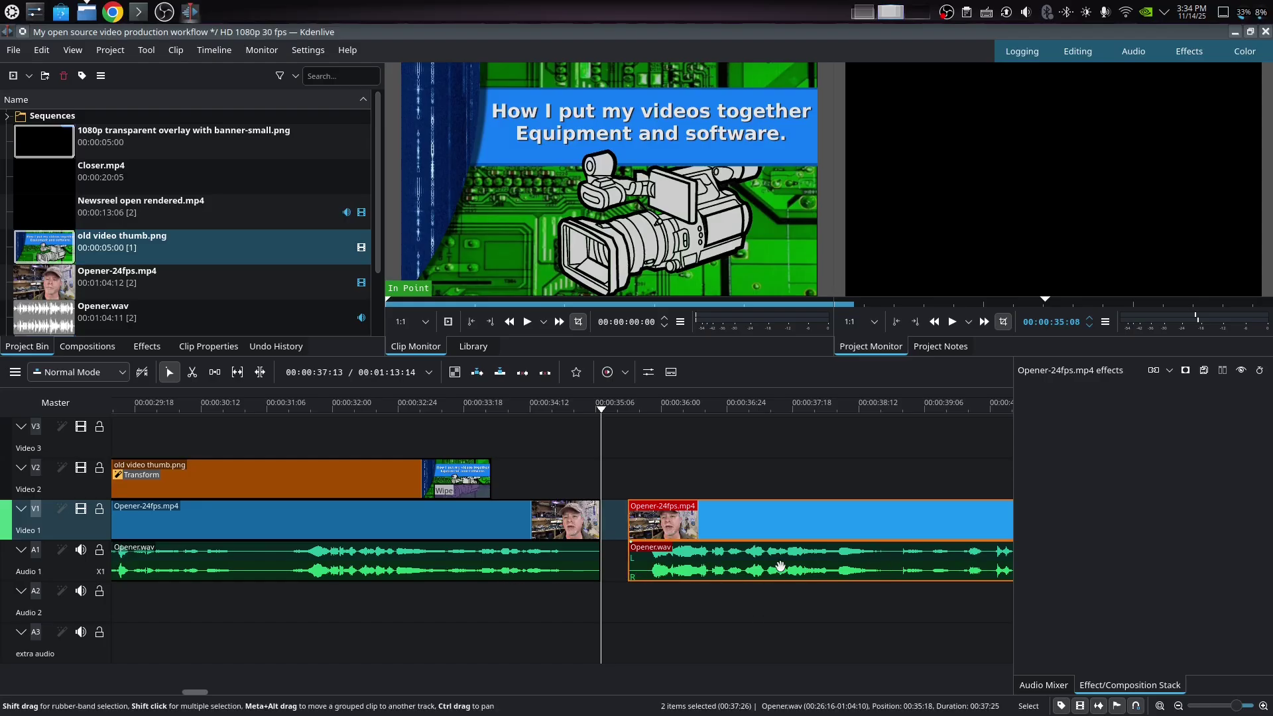
left_click(751, 631)
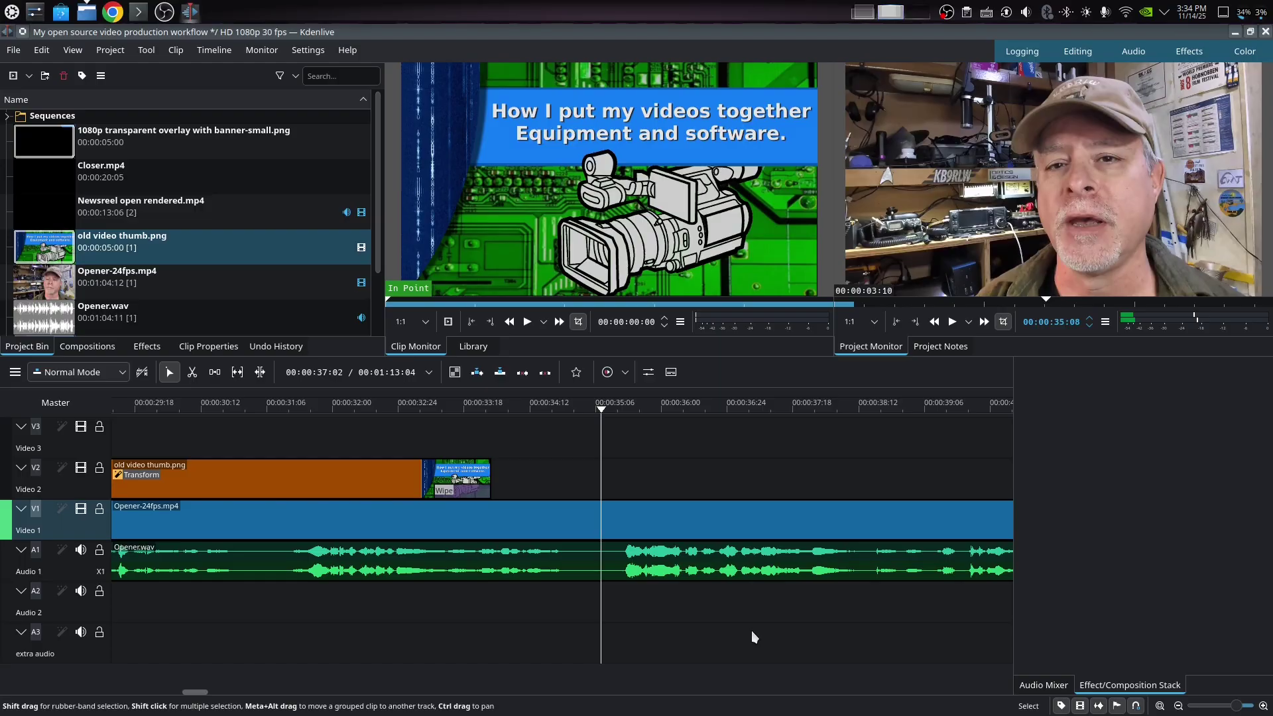